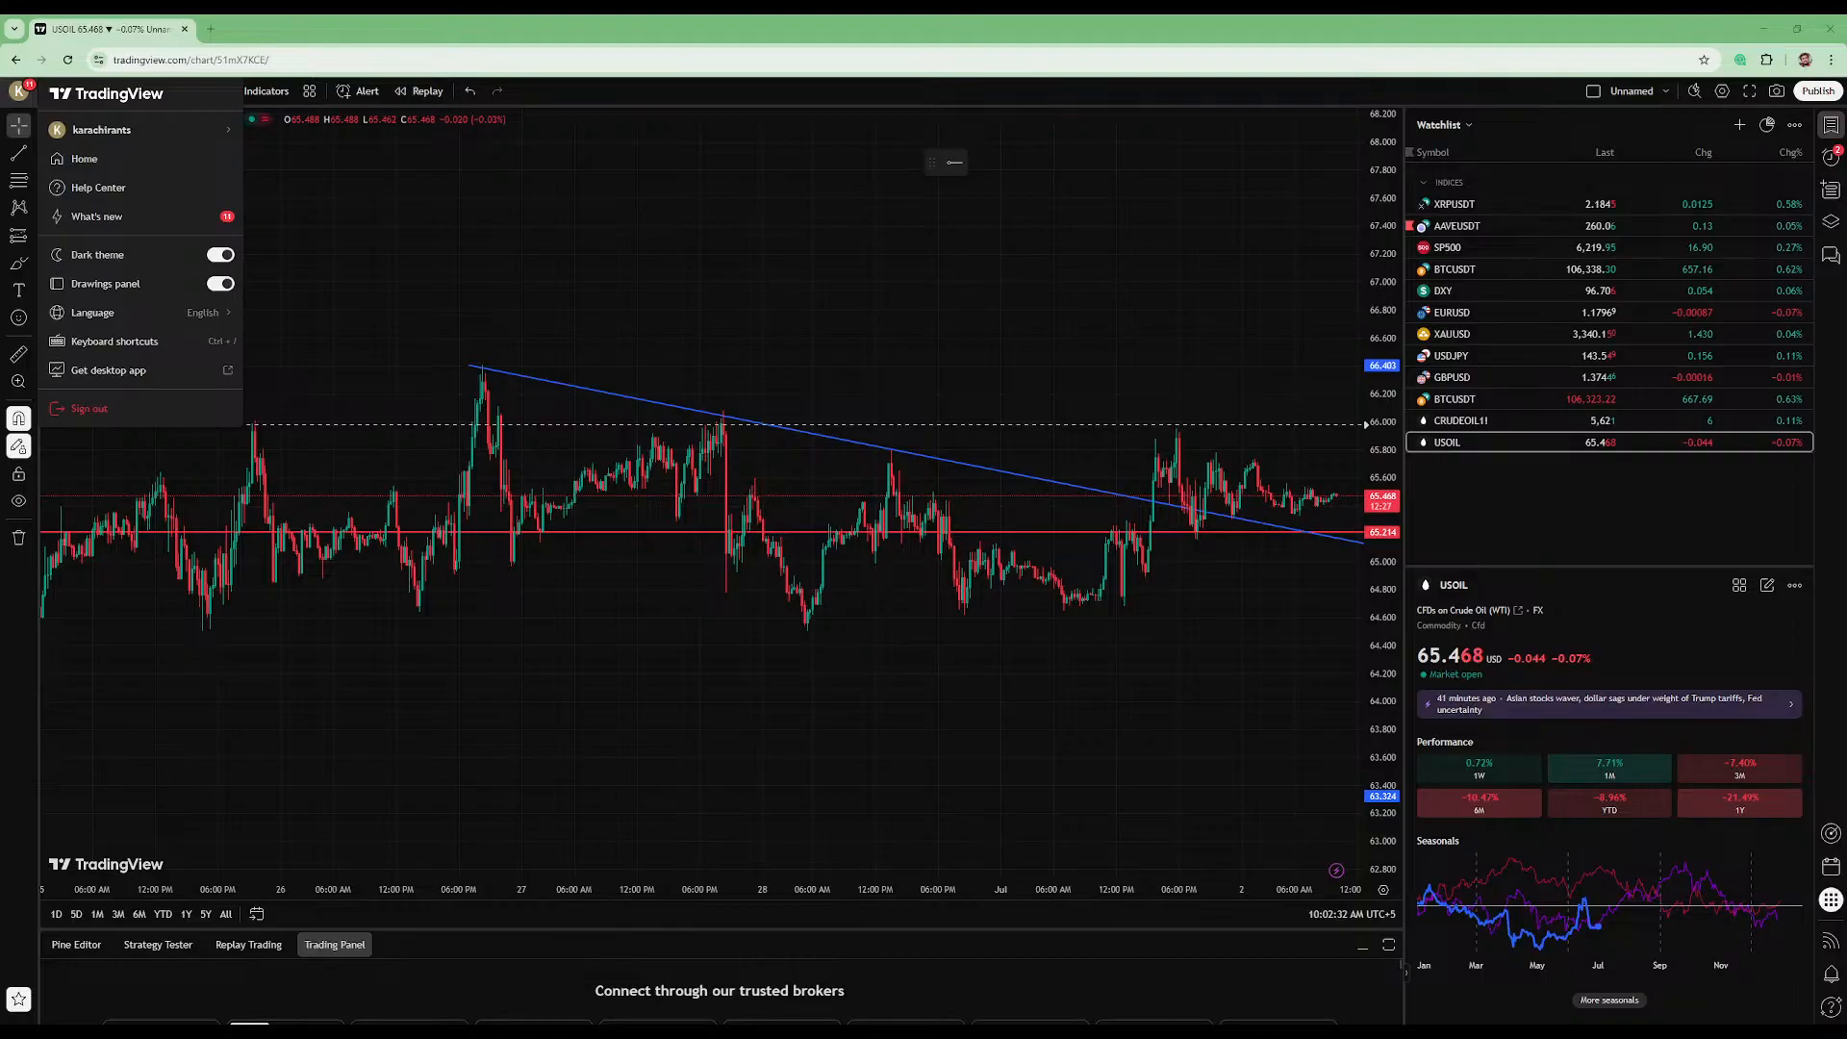
- Close the main menu and remove all drawings from the USOIL chart
left_click(412, 190)
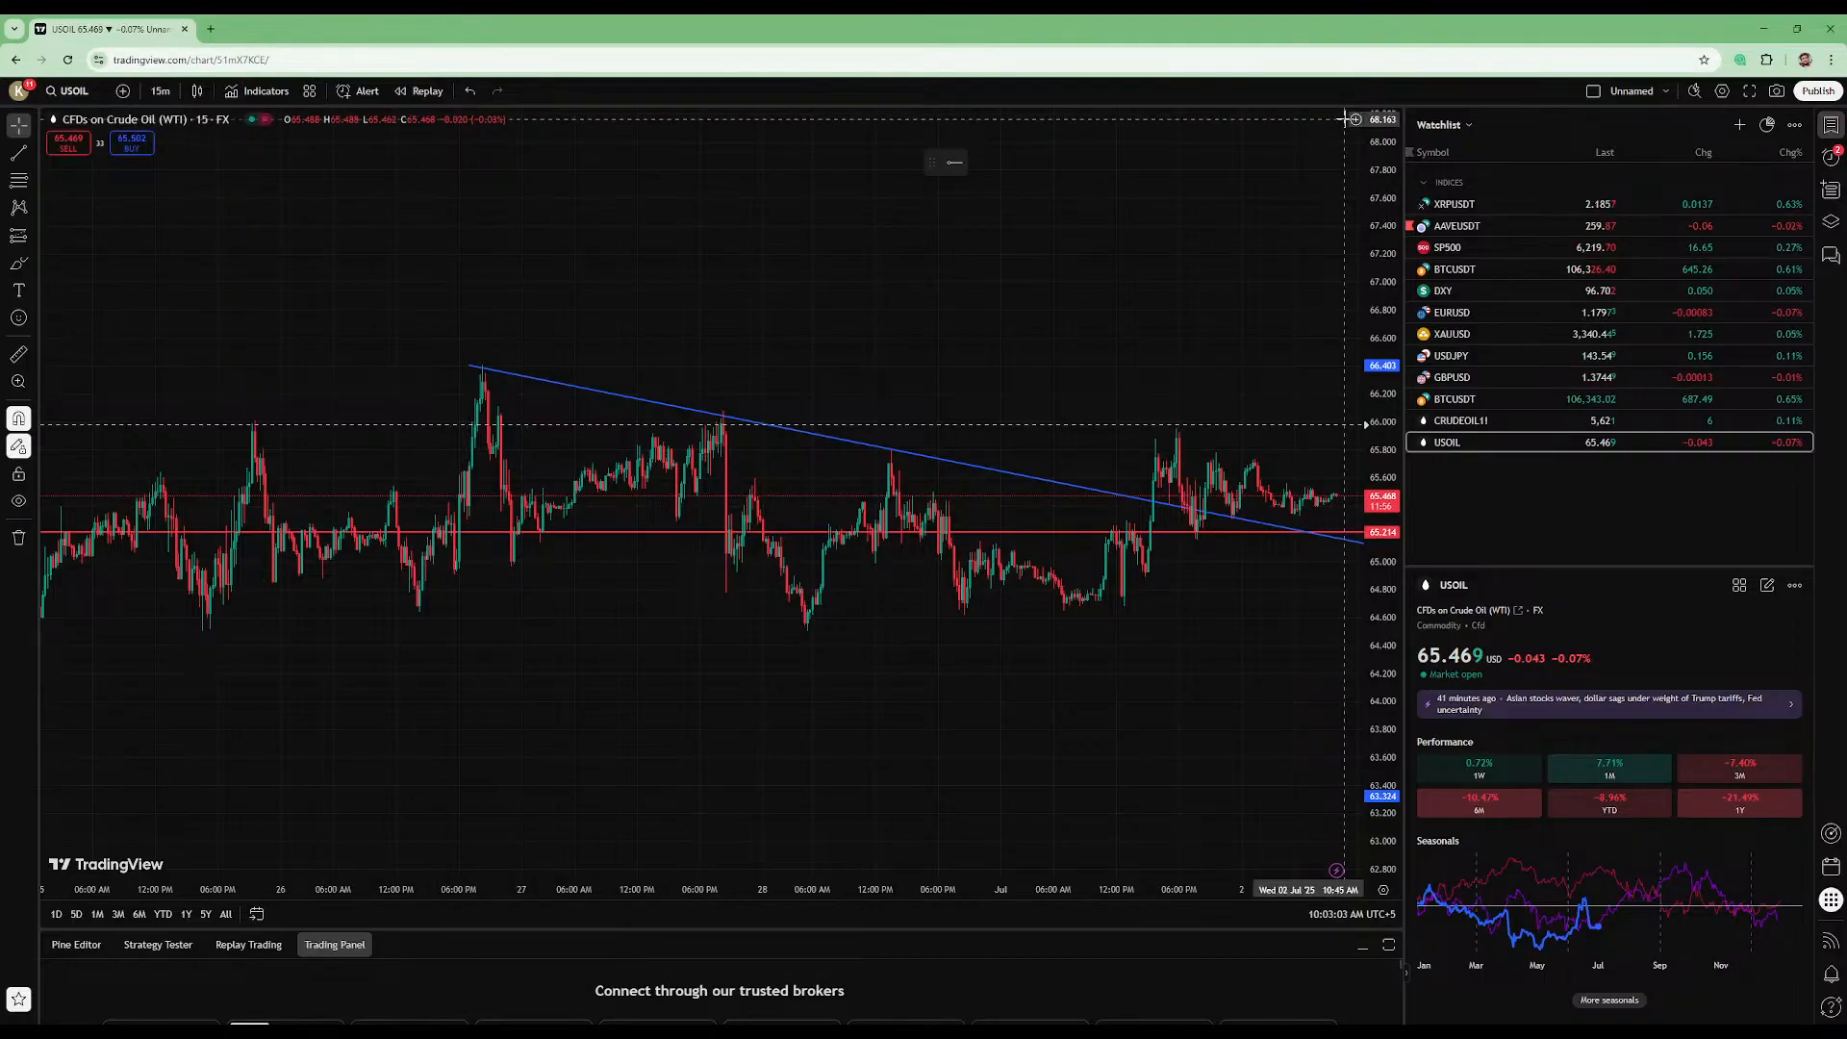
left_click(18, 537)
left_click(115, 536)
- Examine the USOIL 15-minute price action since late June at several time and price scales
scroll(1006, 629, "down", 2)
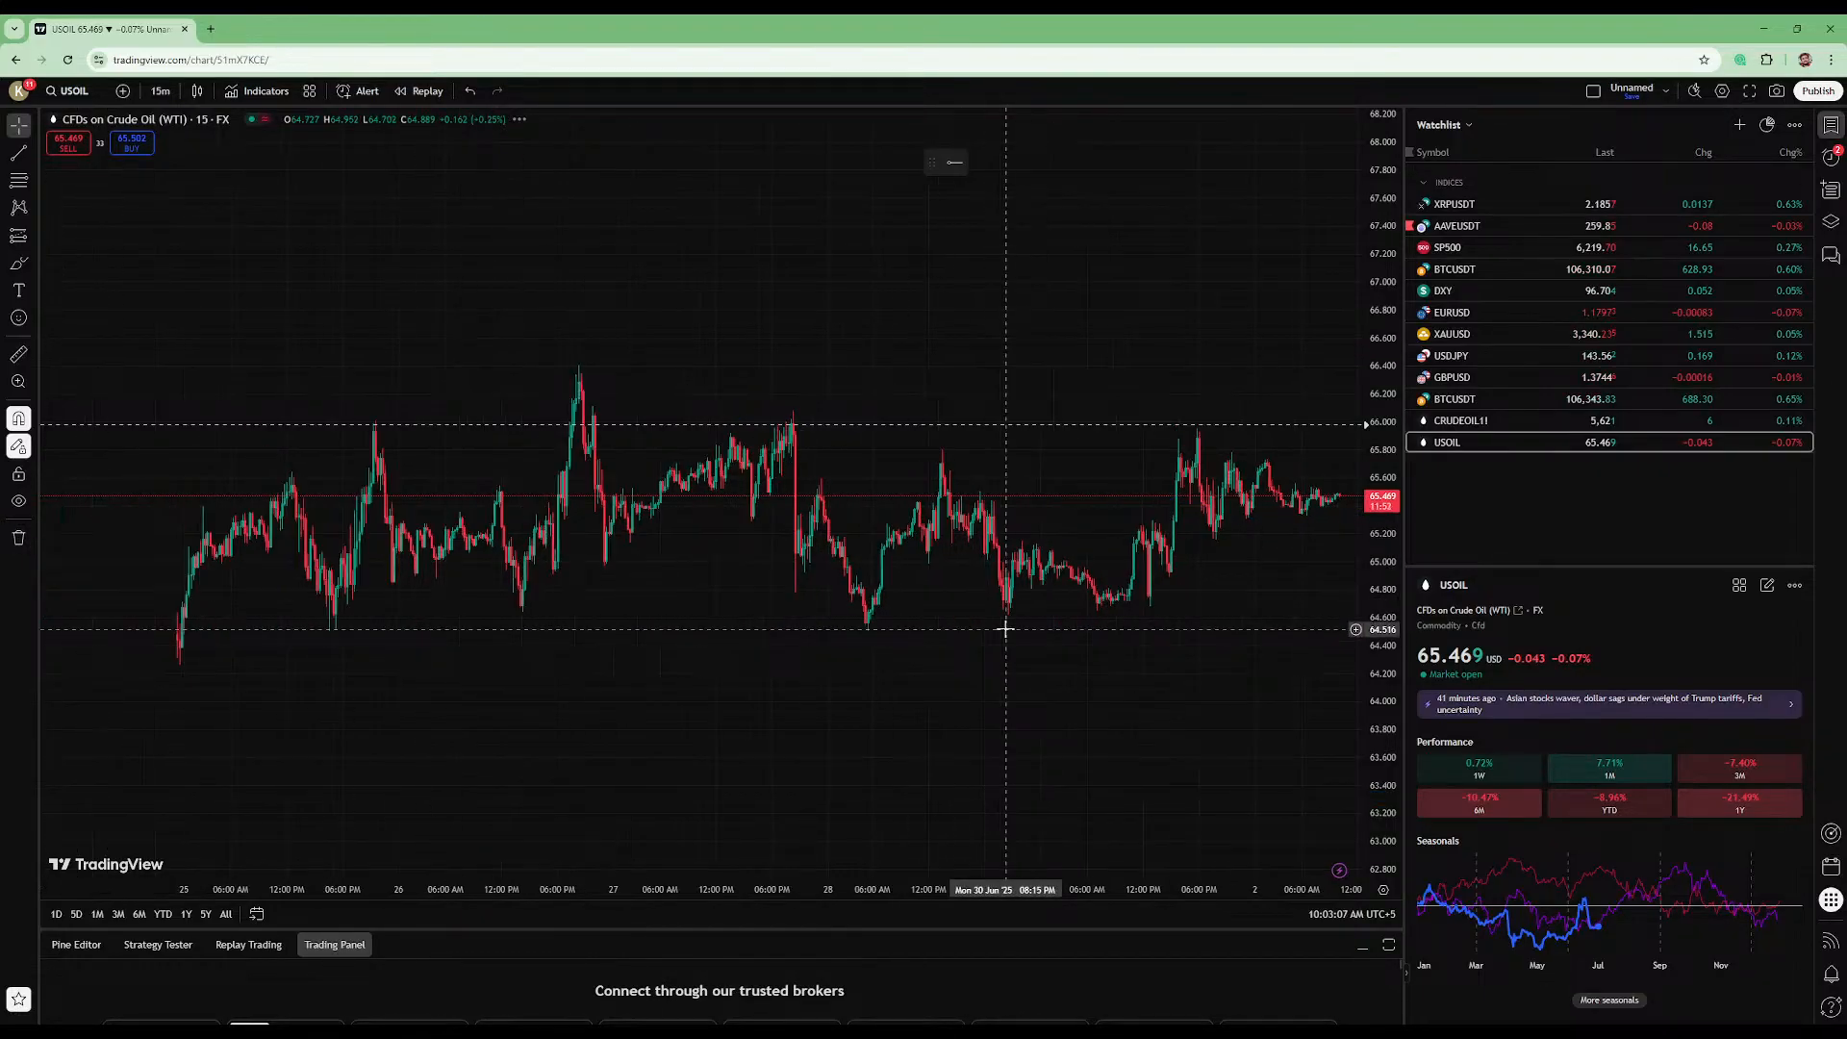
left_click_drag(1030, 313, 847, 452)
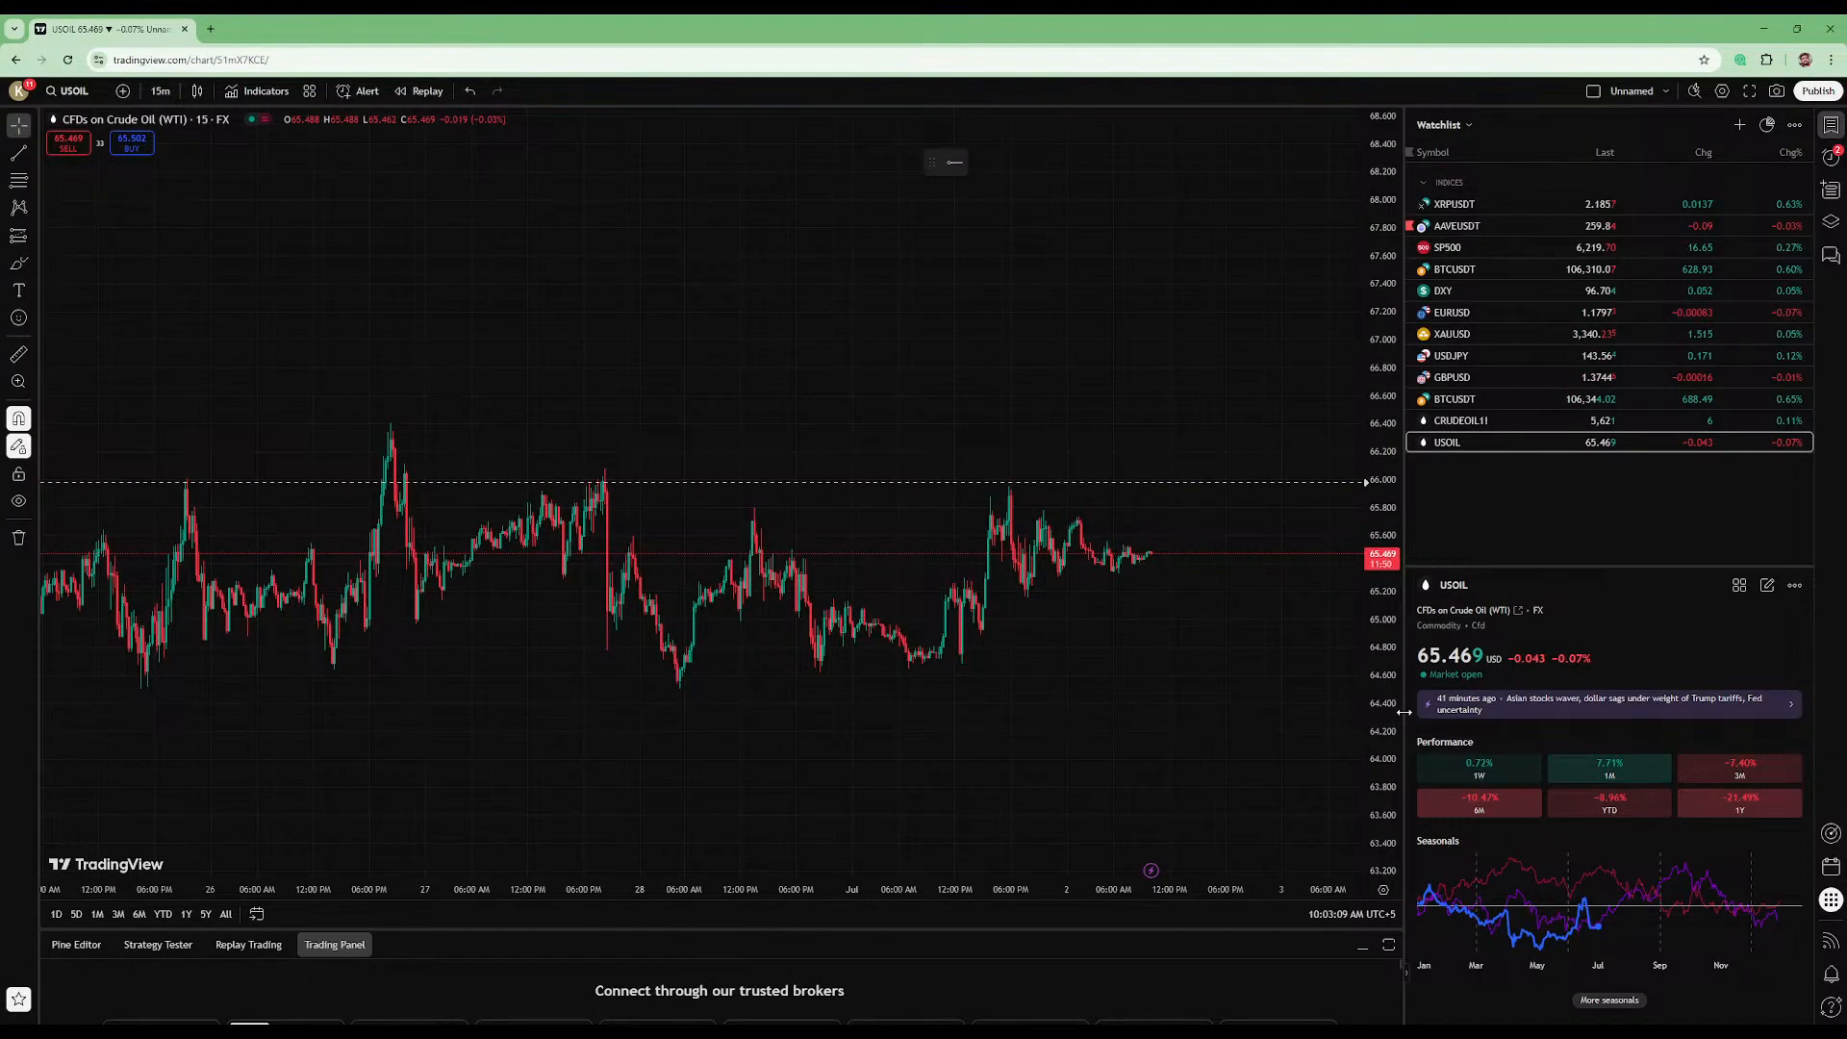
left_click_drag(1405, 712, 1380, 681)
scroll(1210, 726, "up", 4)
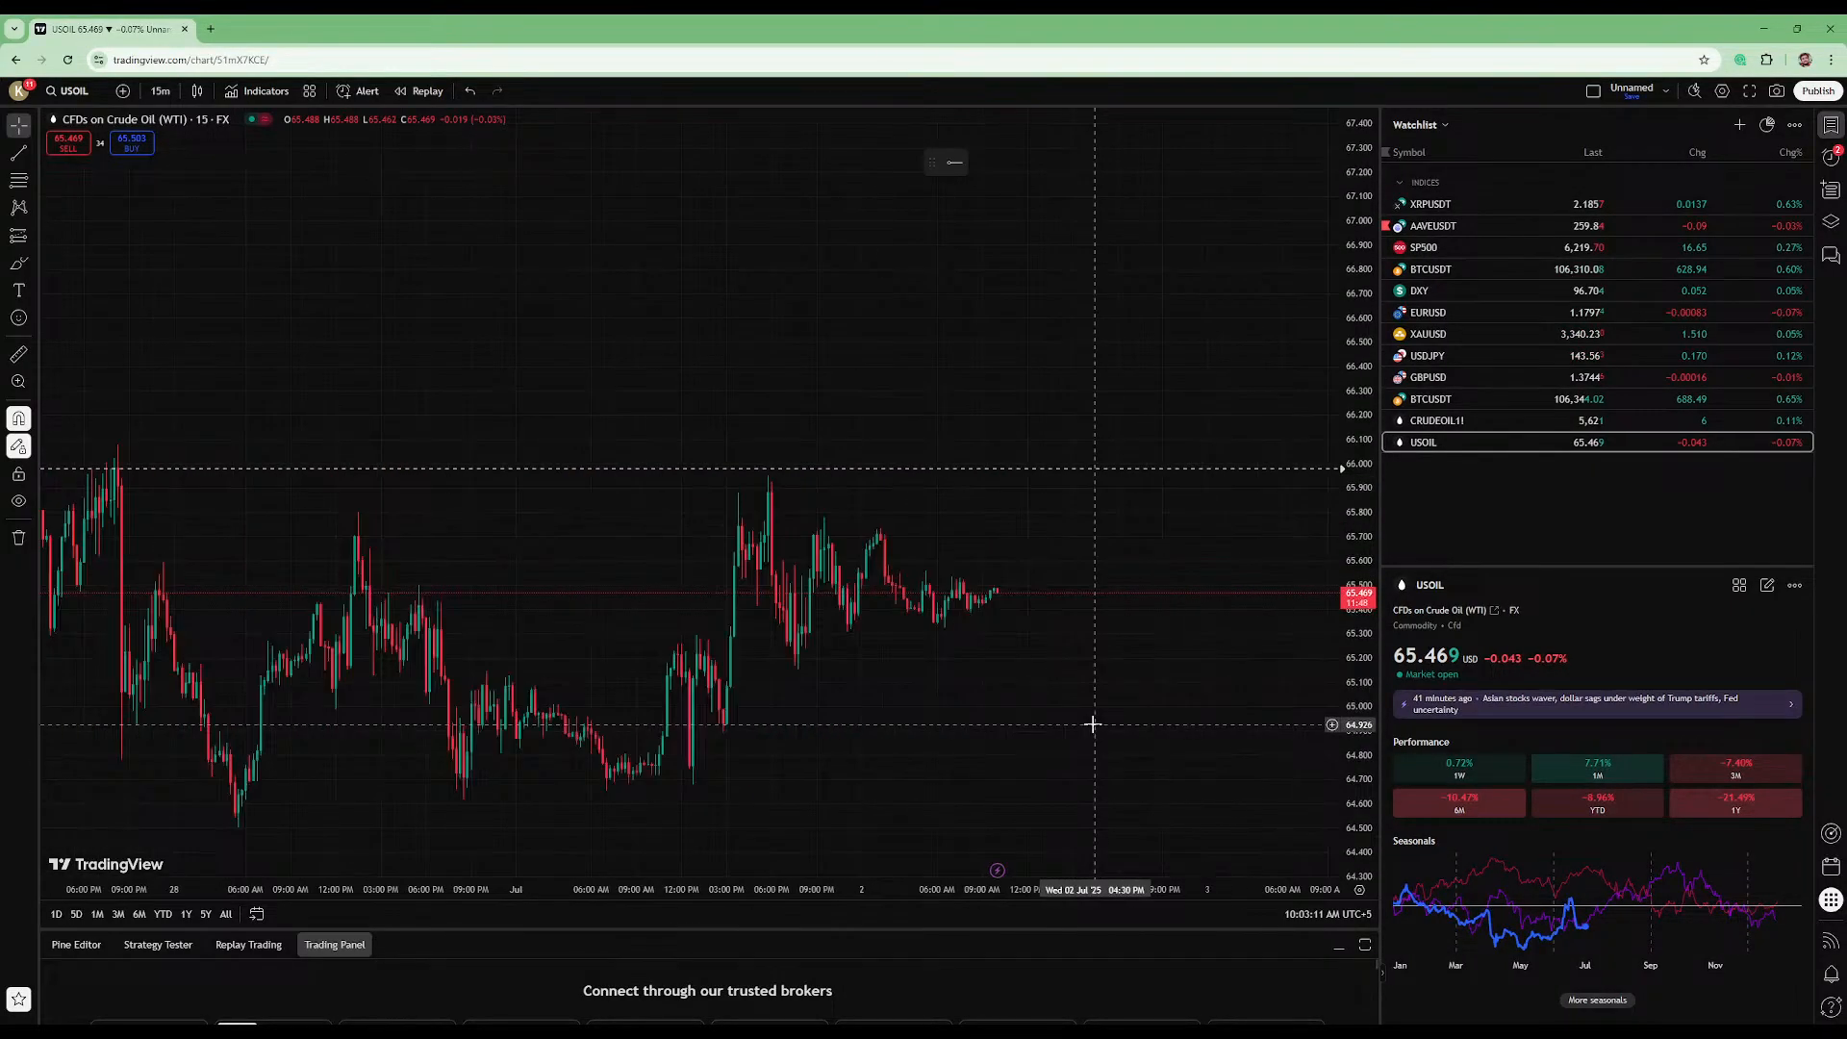
left_click_drag(1358, 751, 1360, 392)
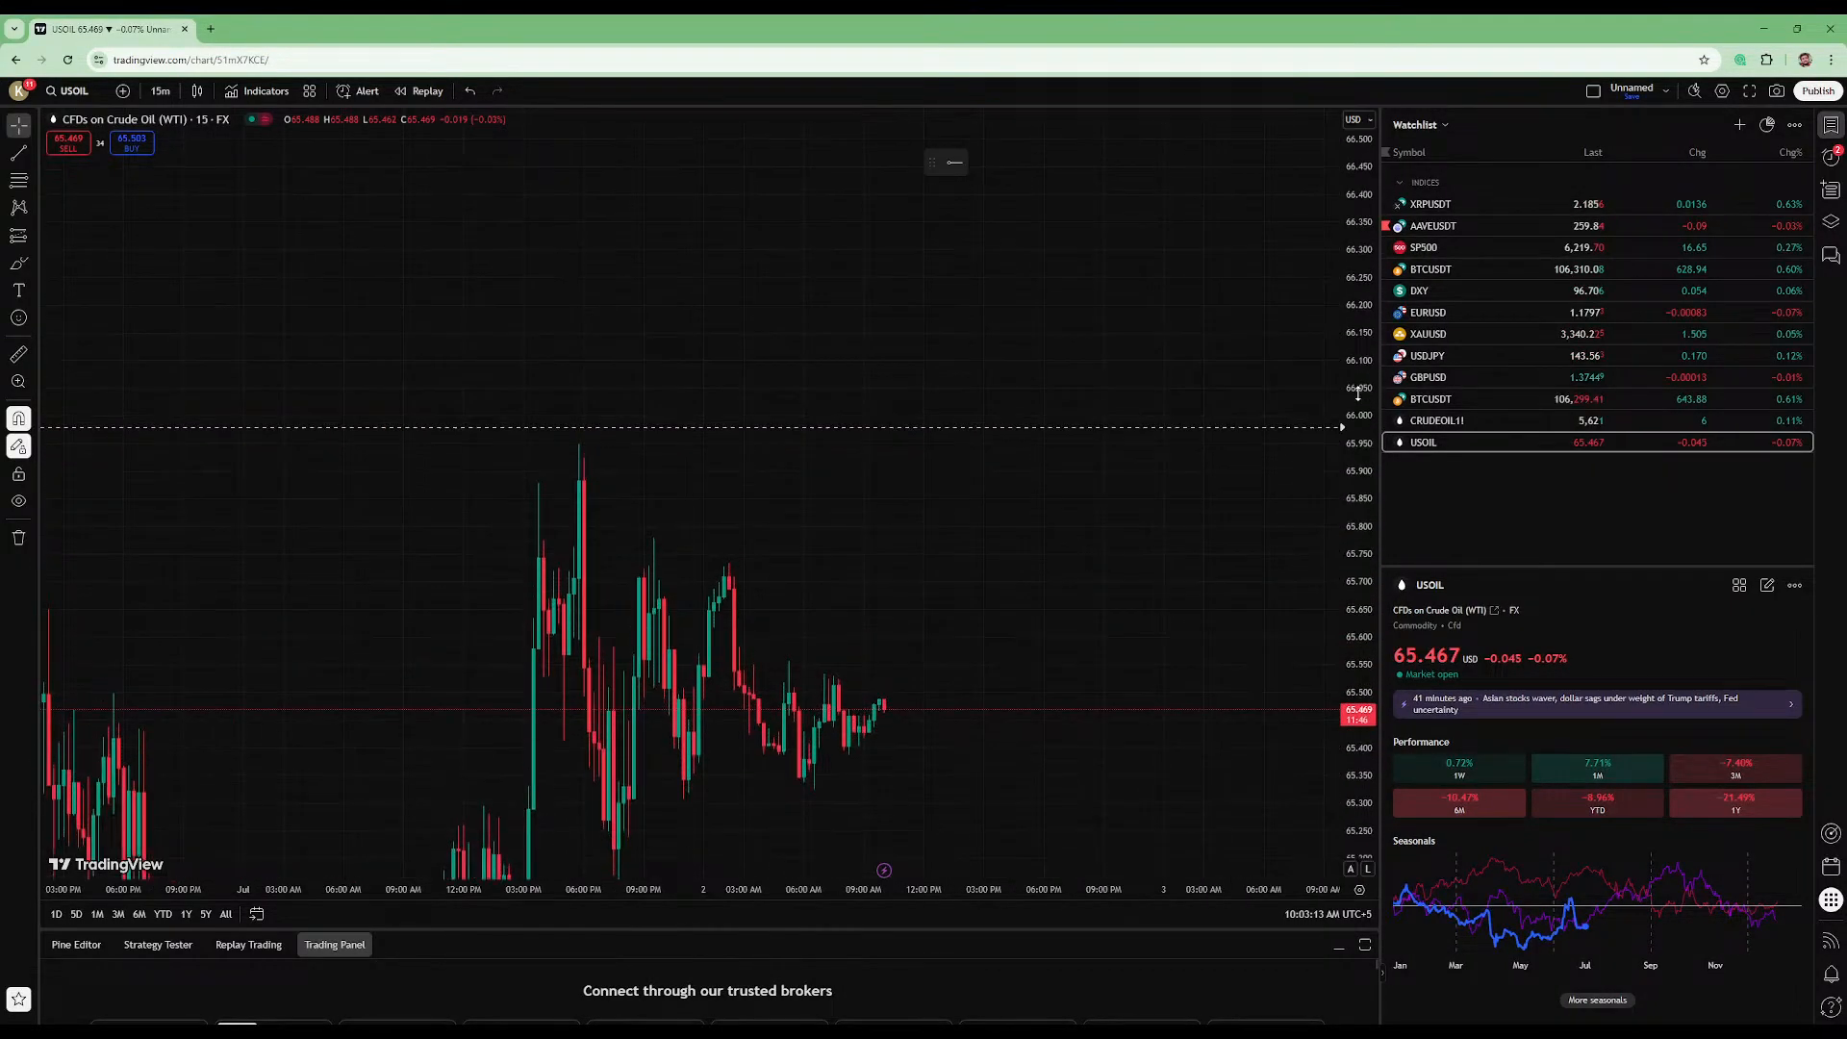
left_click_drag(1216, 540, 1109, 499)
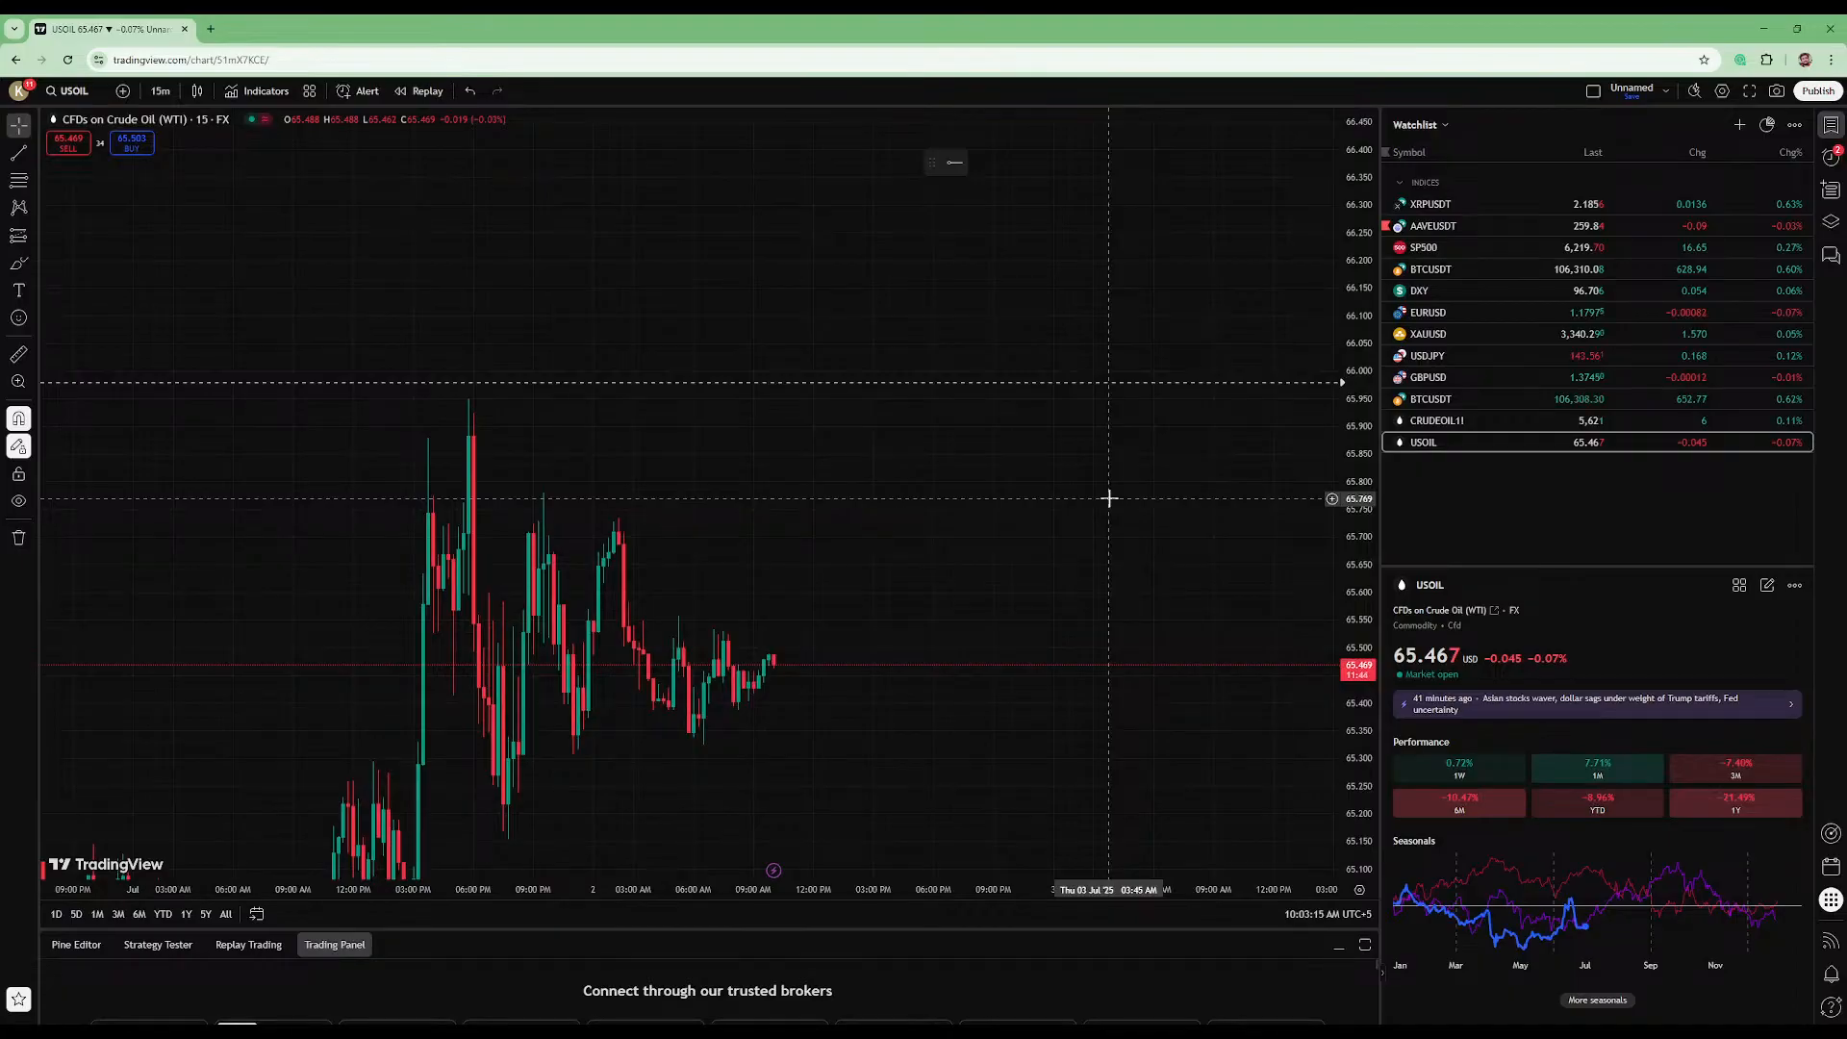
scroll(1109, 498, "down", 2)
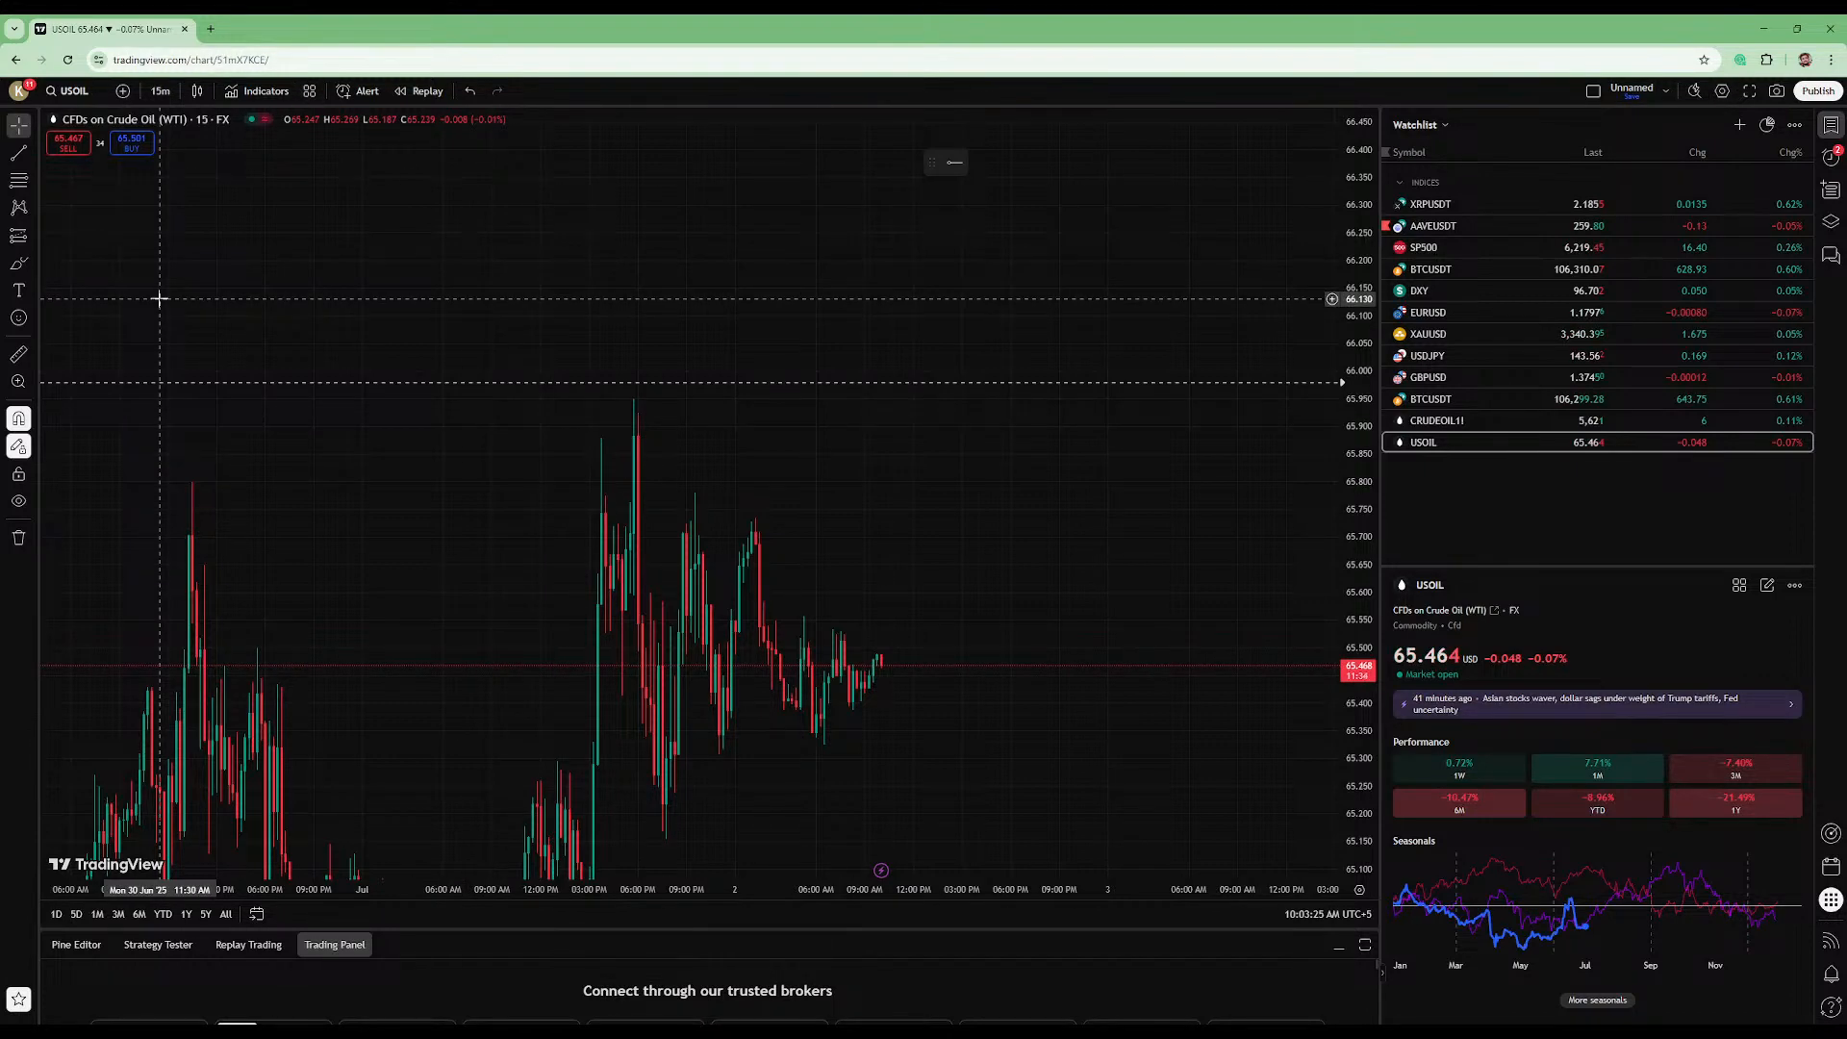
left_click_drag(231, 275, 581, 218)
scroll(581, 219, "down", 4)
left_click_drag(1359, 397, 1359, 693)
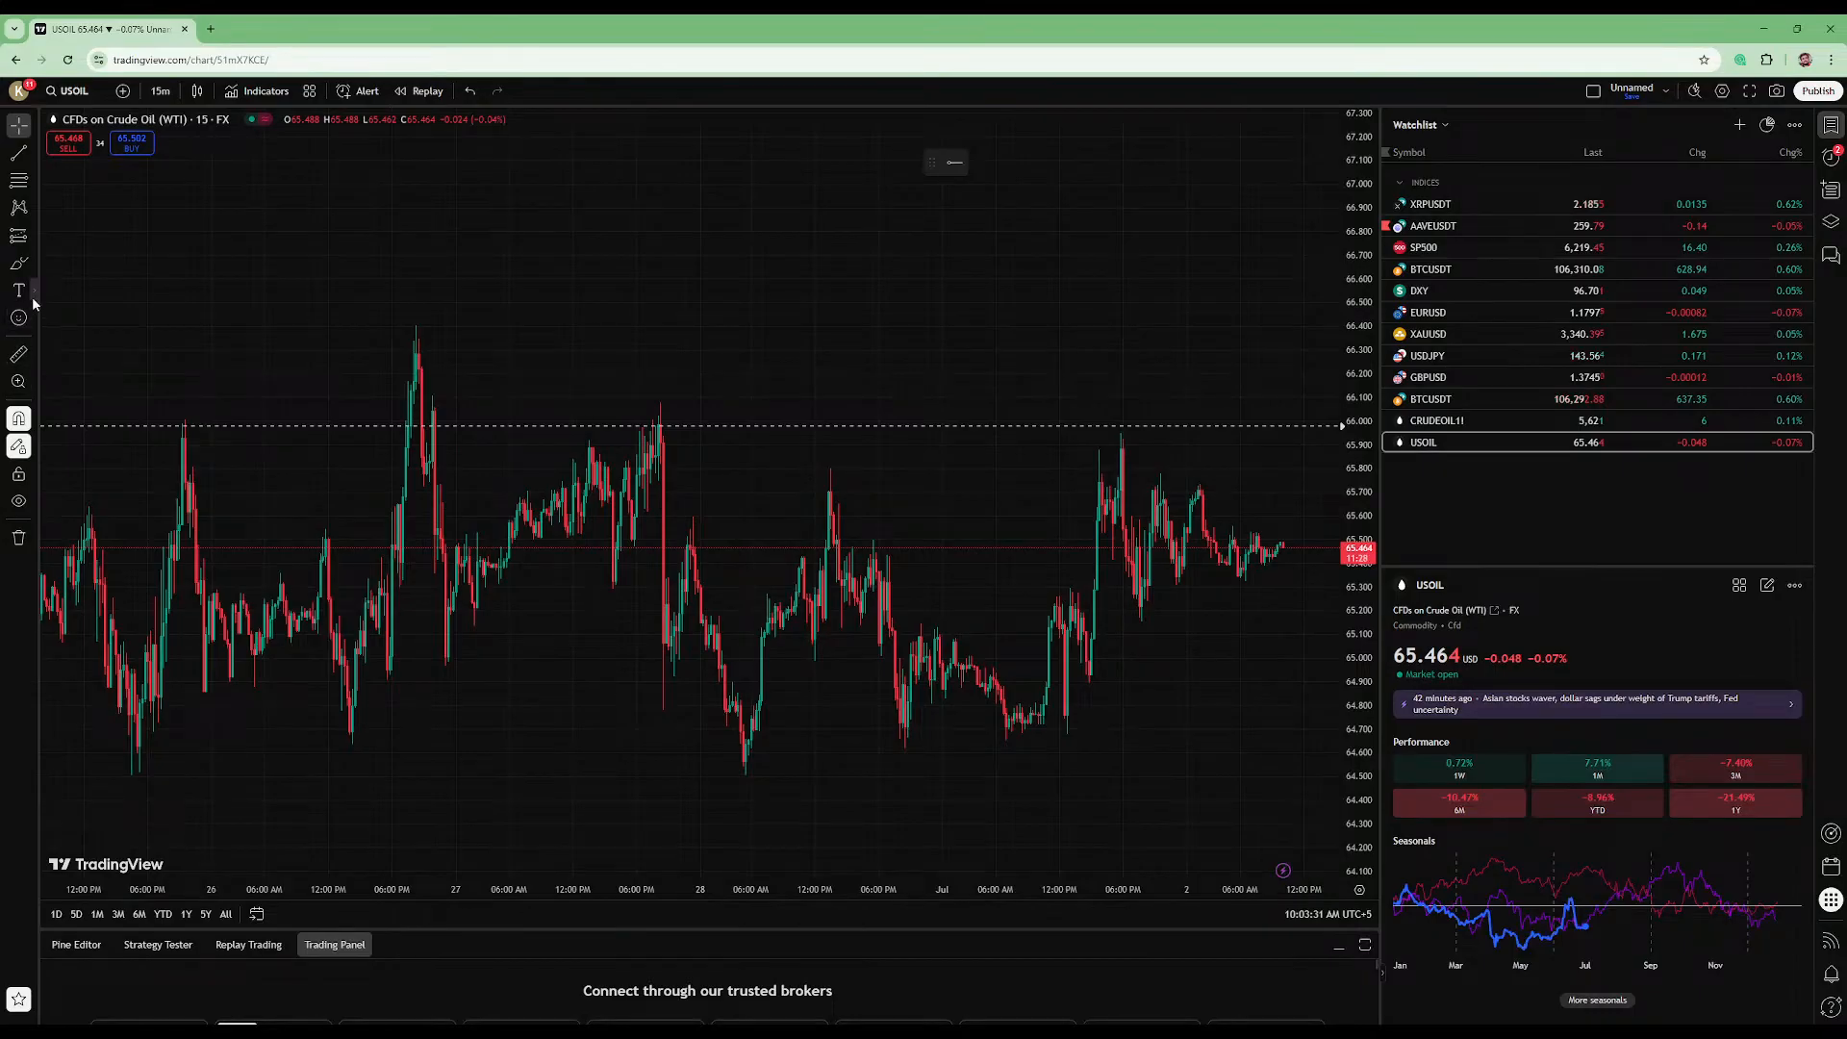
- Draw a seven-point zigzag path with the Path tool, starting at the 26 June price peak and ending near the 1 July high
left_click(32, 296)
left_click(34, 269)
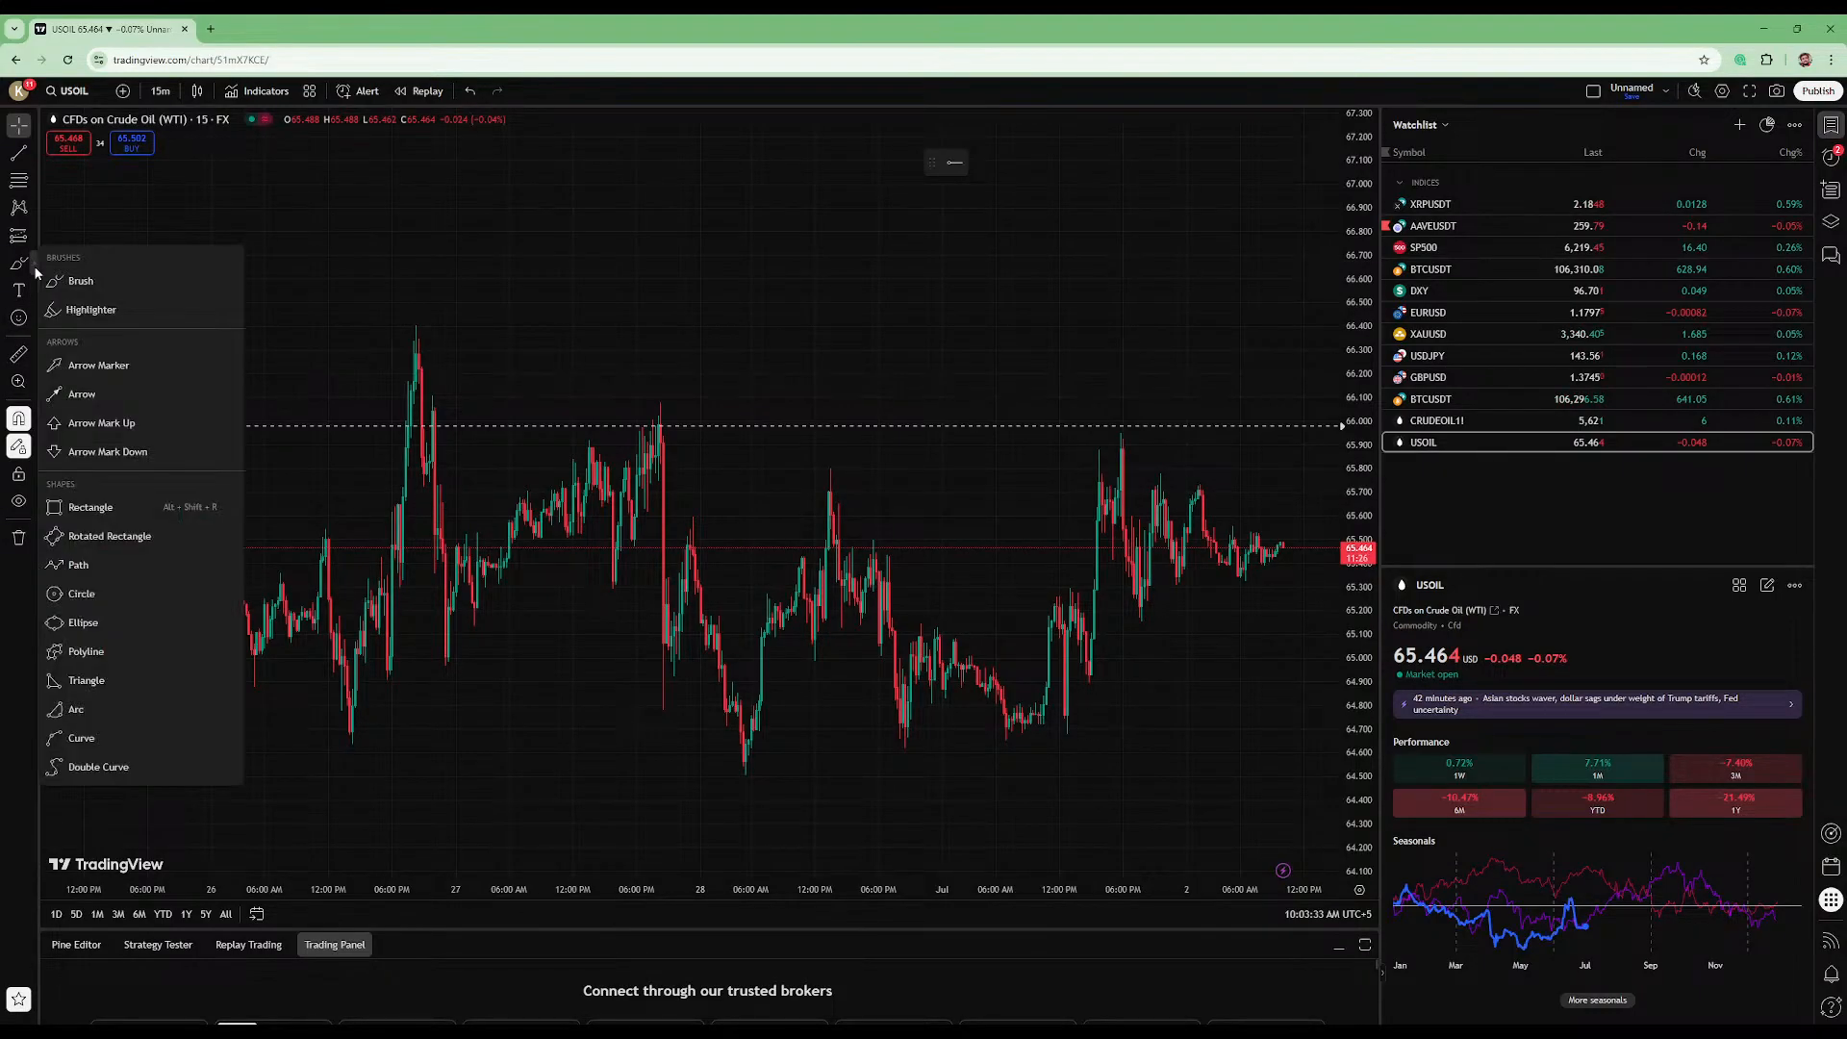
left_click(119, 574)
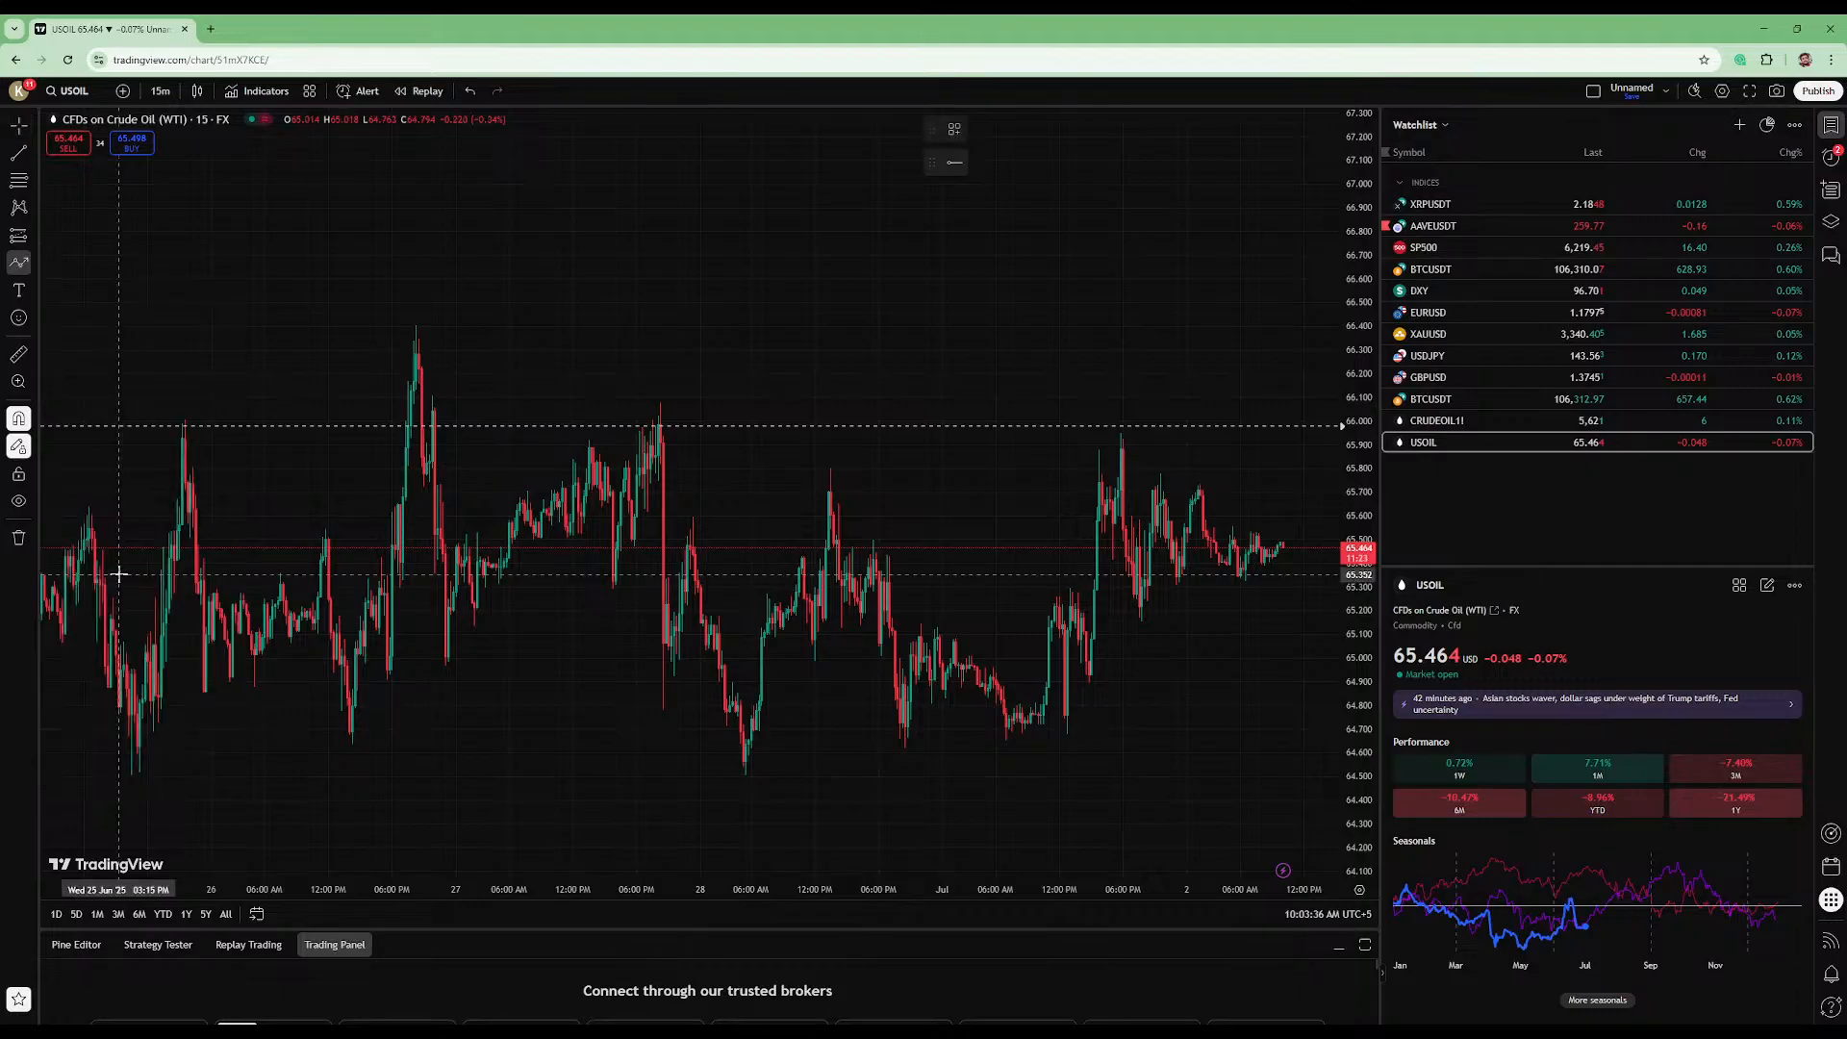
left_click(419, 319)
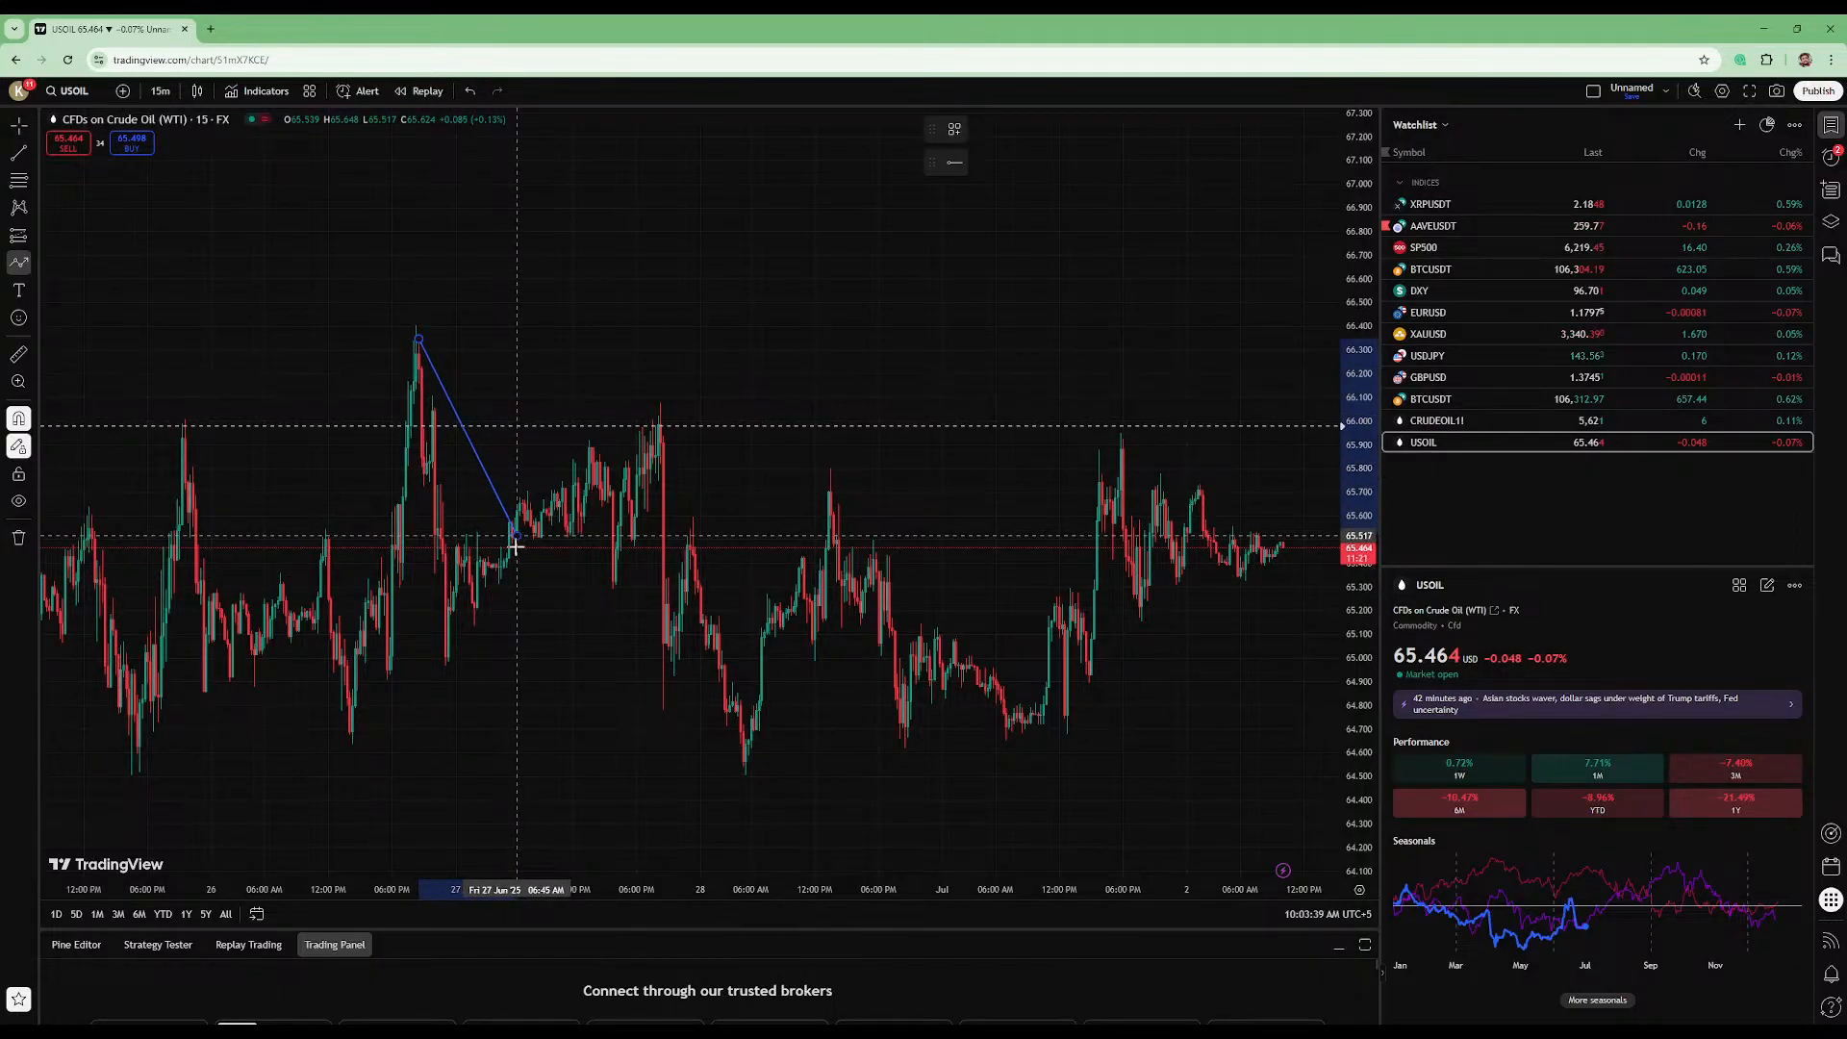
left_click(516, 539)
left_click(653, 416)
left_click(736, 554)
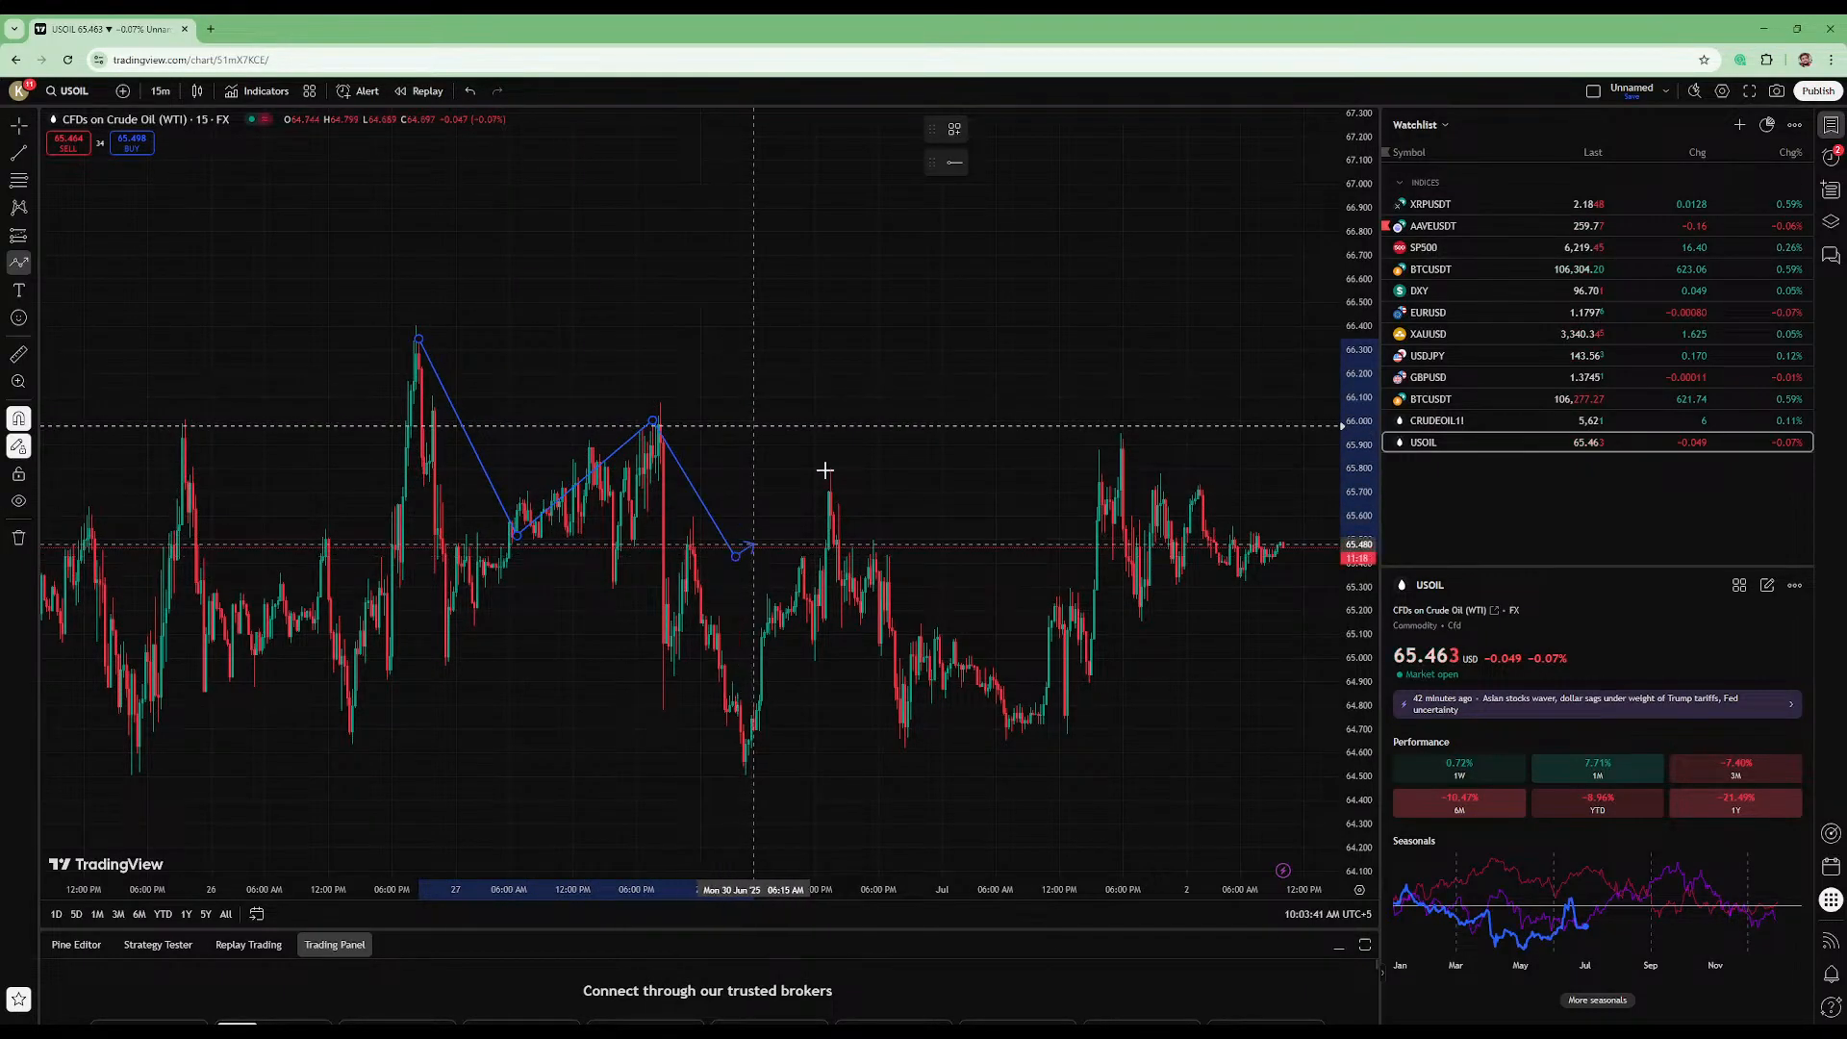
left_click(871, 370)
left_click(1012, 547)
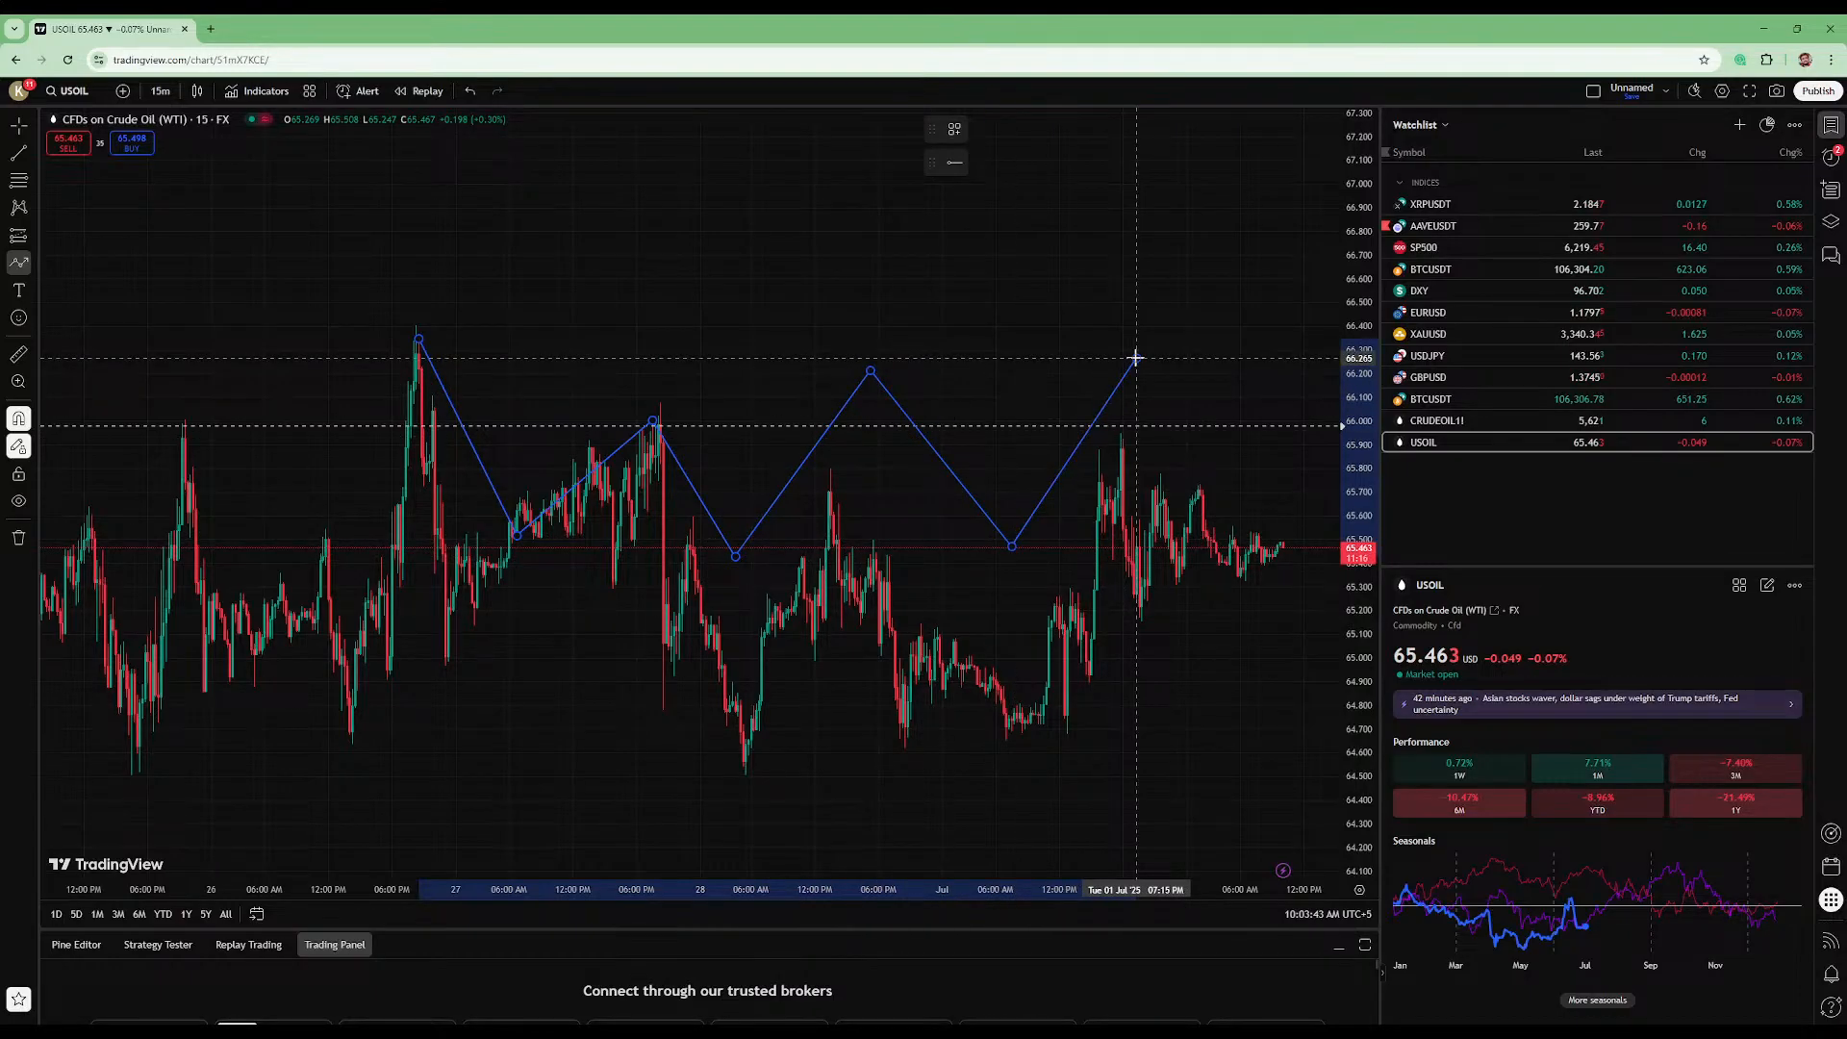
double_click(1135, 358)
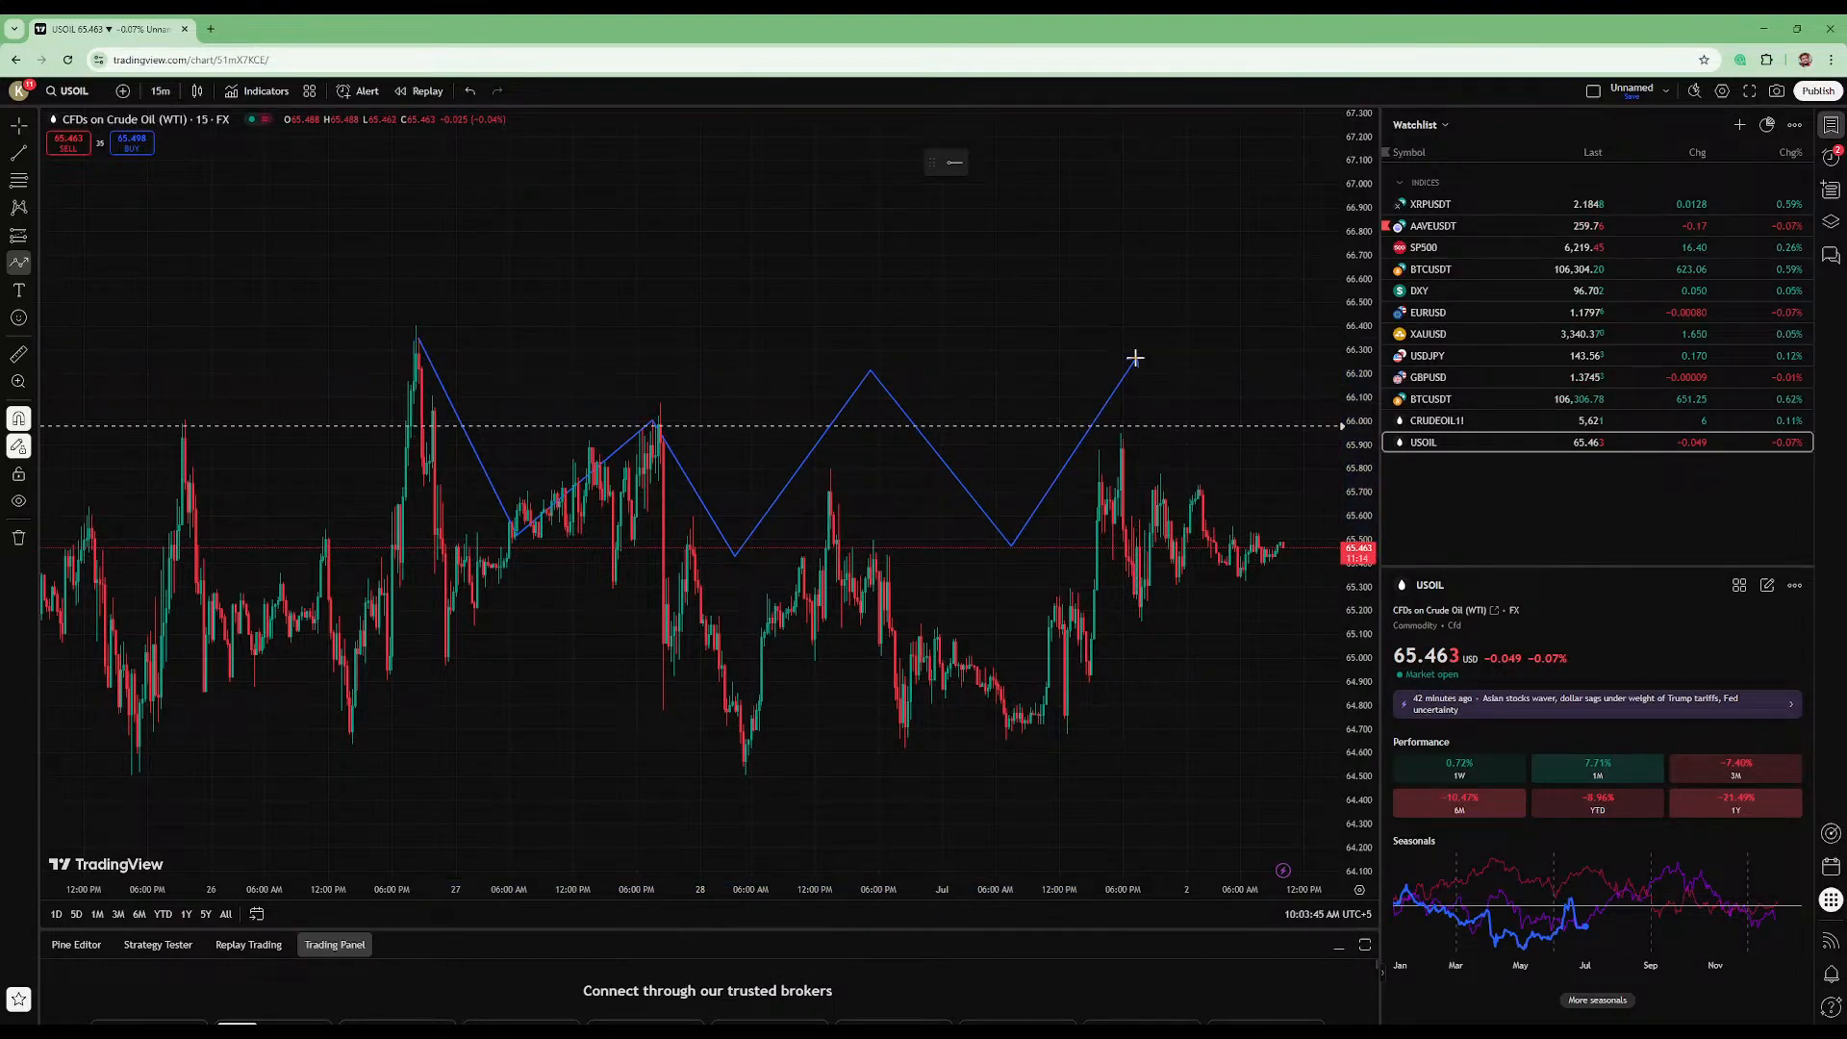
- Draw a second, three-point path above the zigzag and delete the drawn paths
scroll(1027, 247, "down", 2)
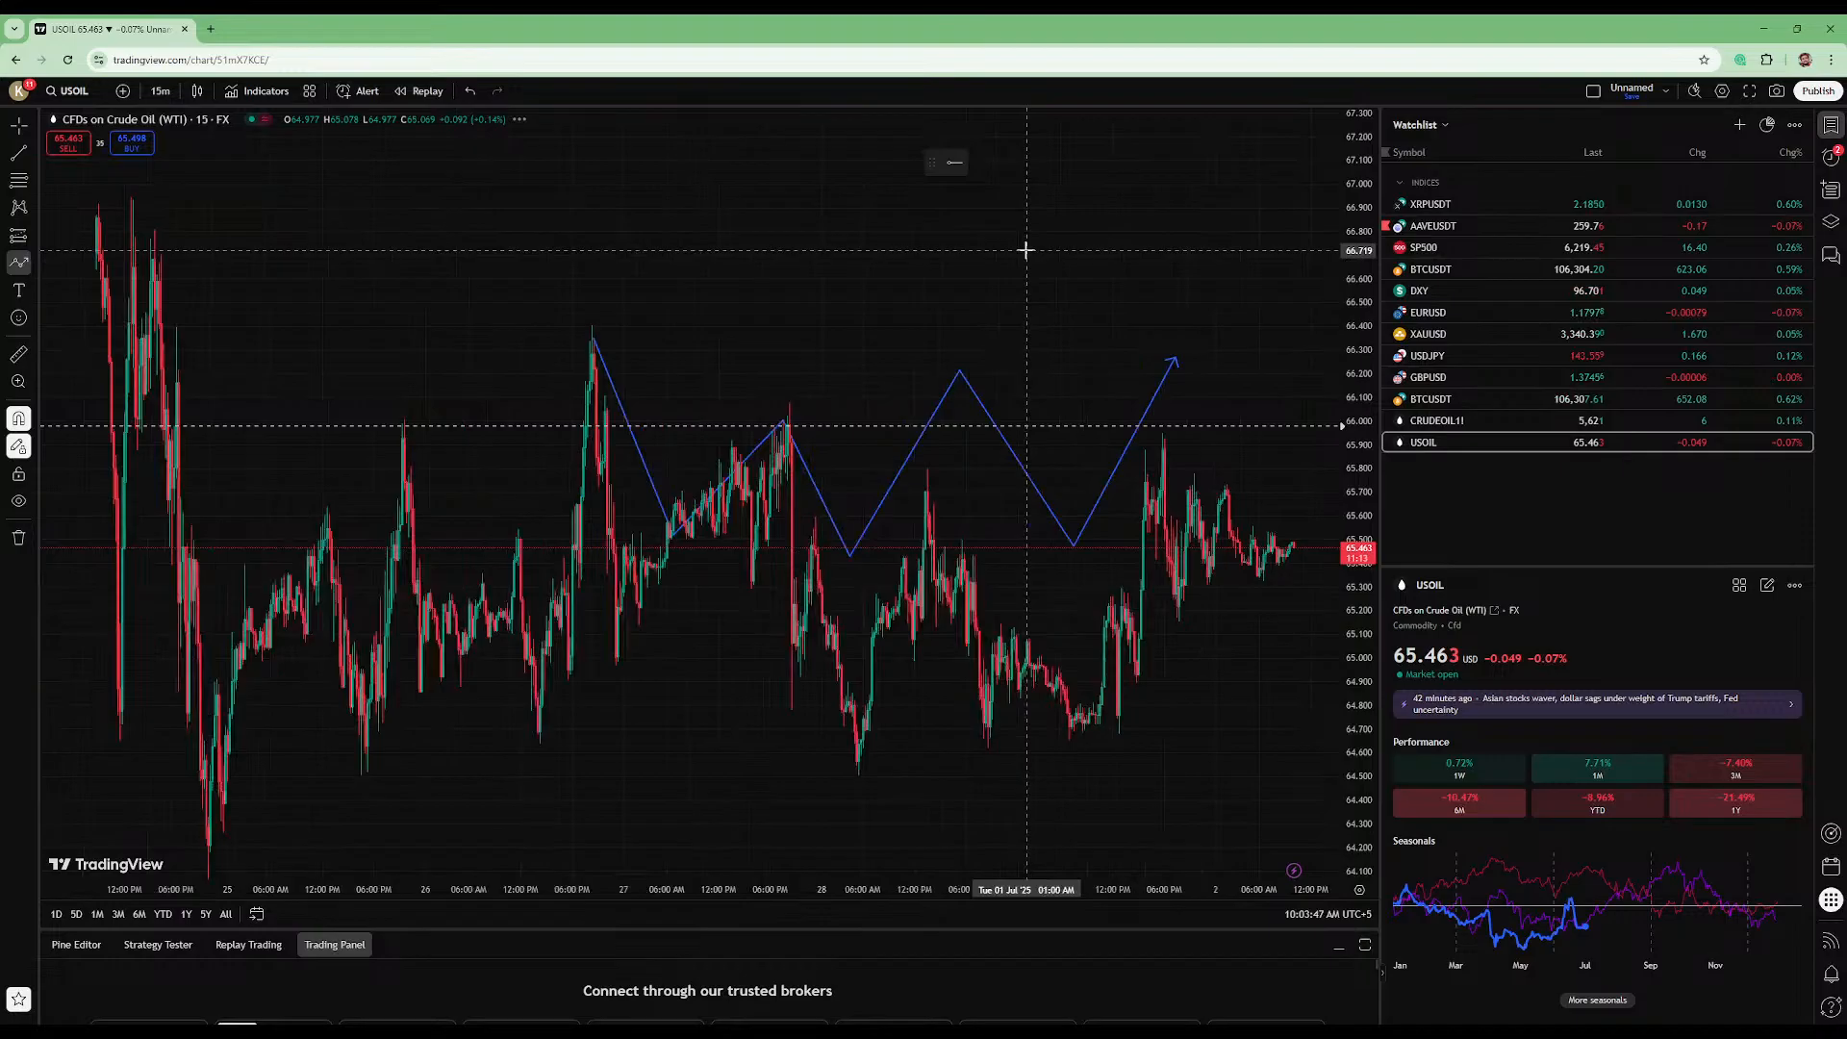
left_click(1128, 273)
left_click(703, 188)
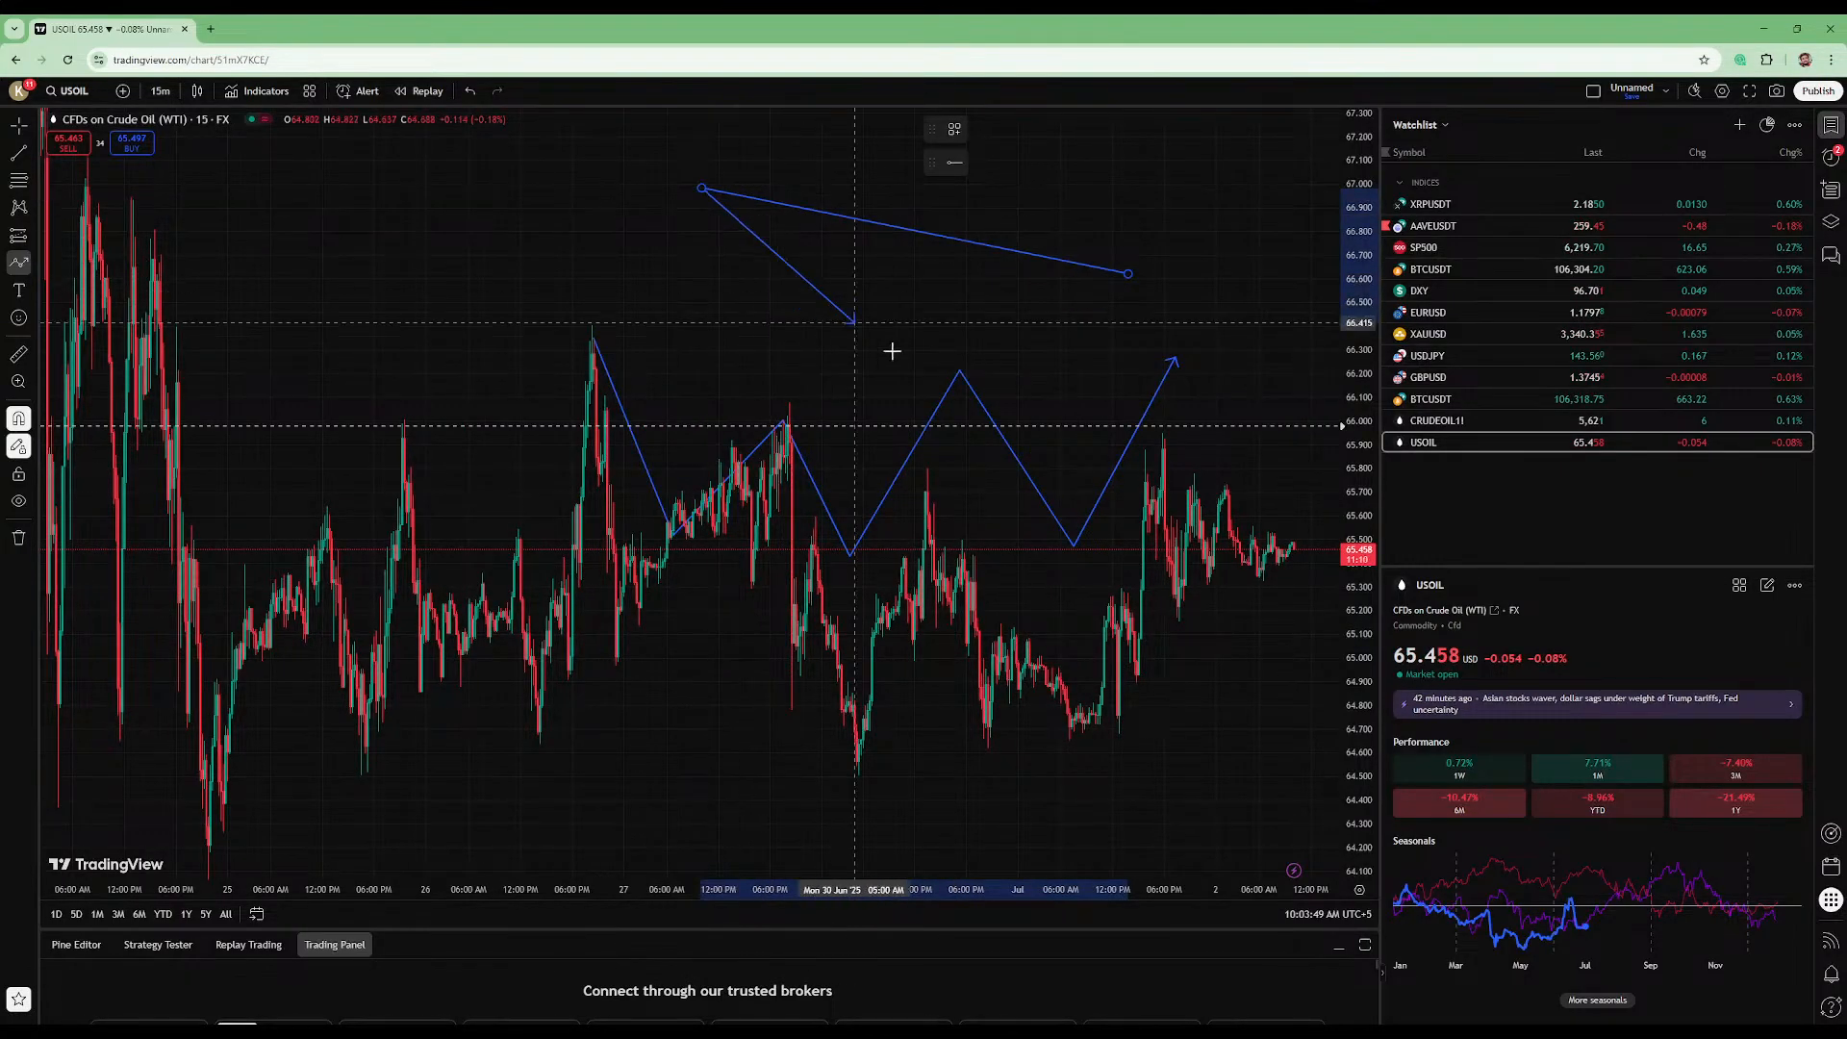
double_click(893, 350)
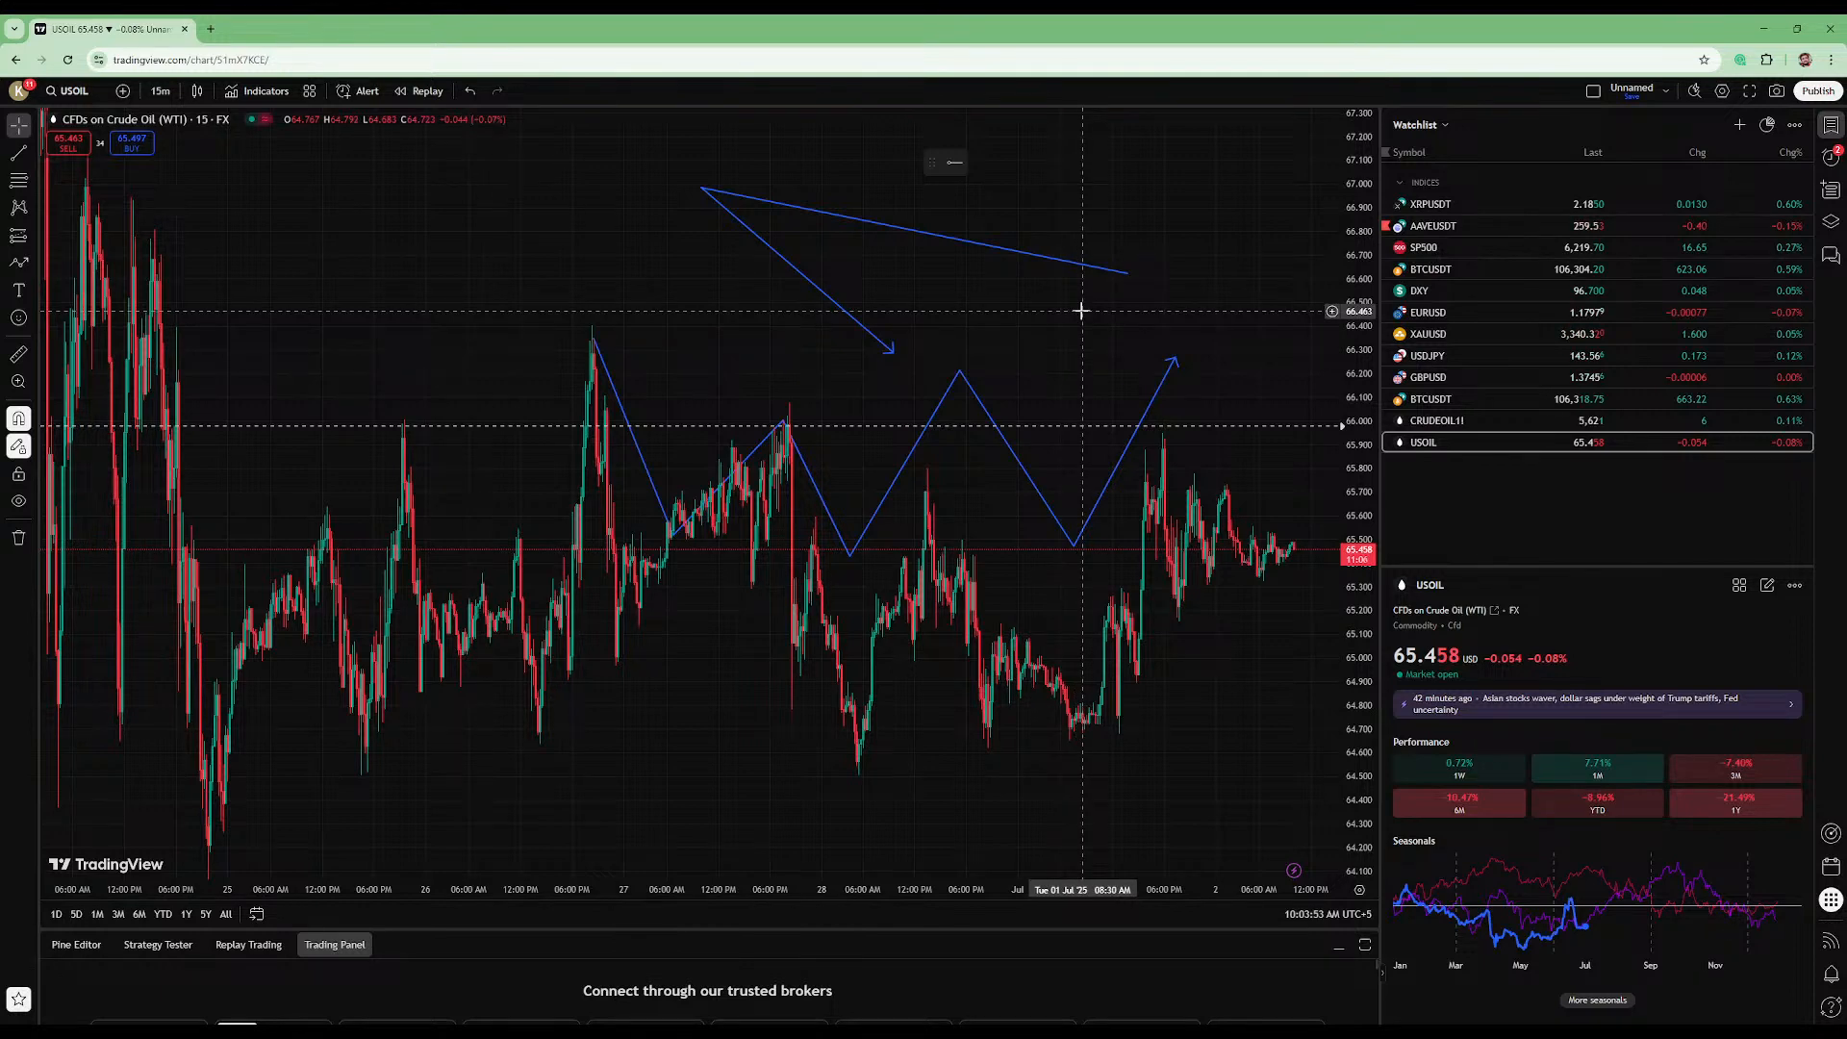
left_click(890, 354)
key("Delete")
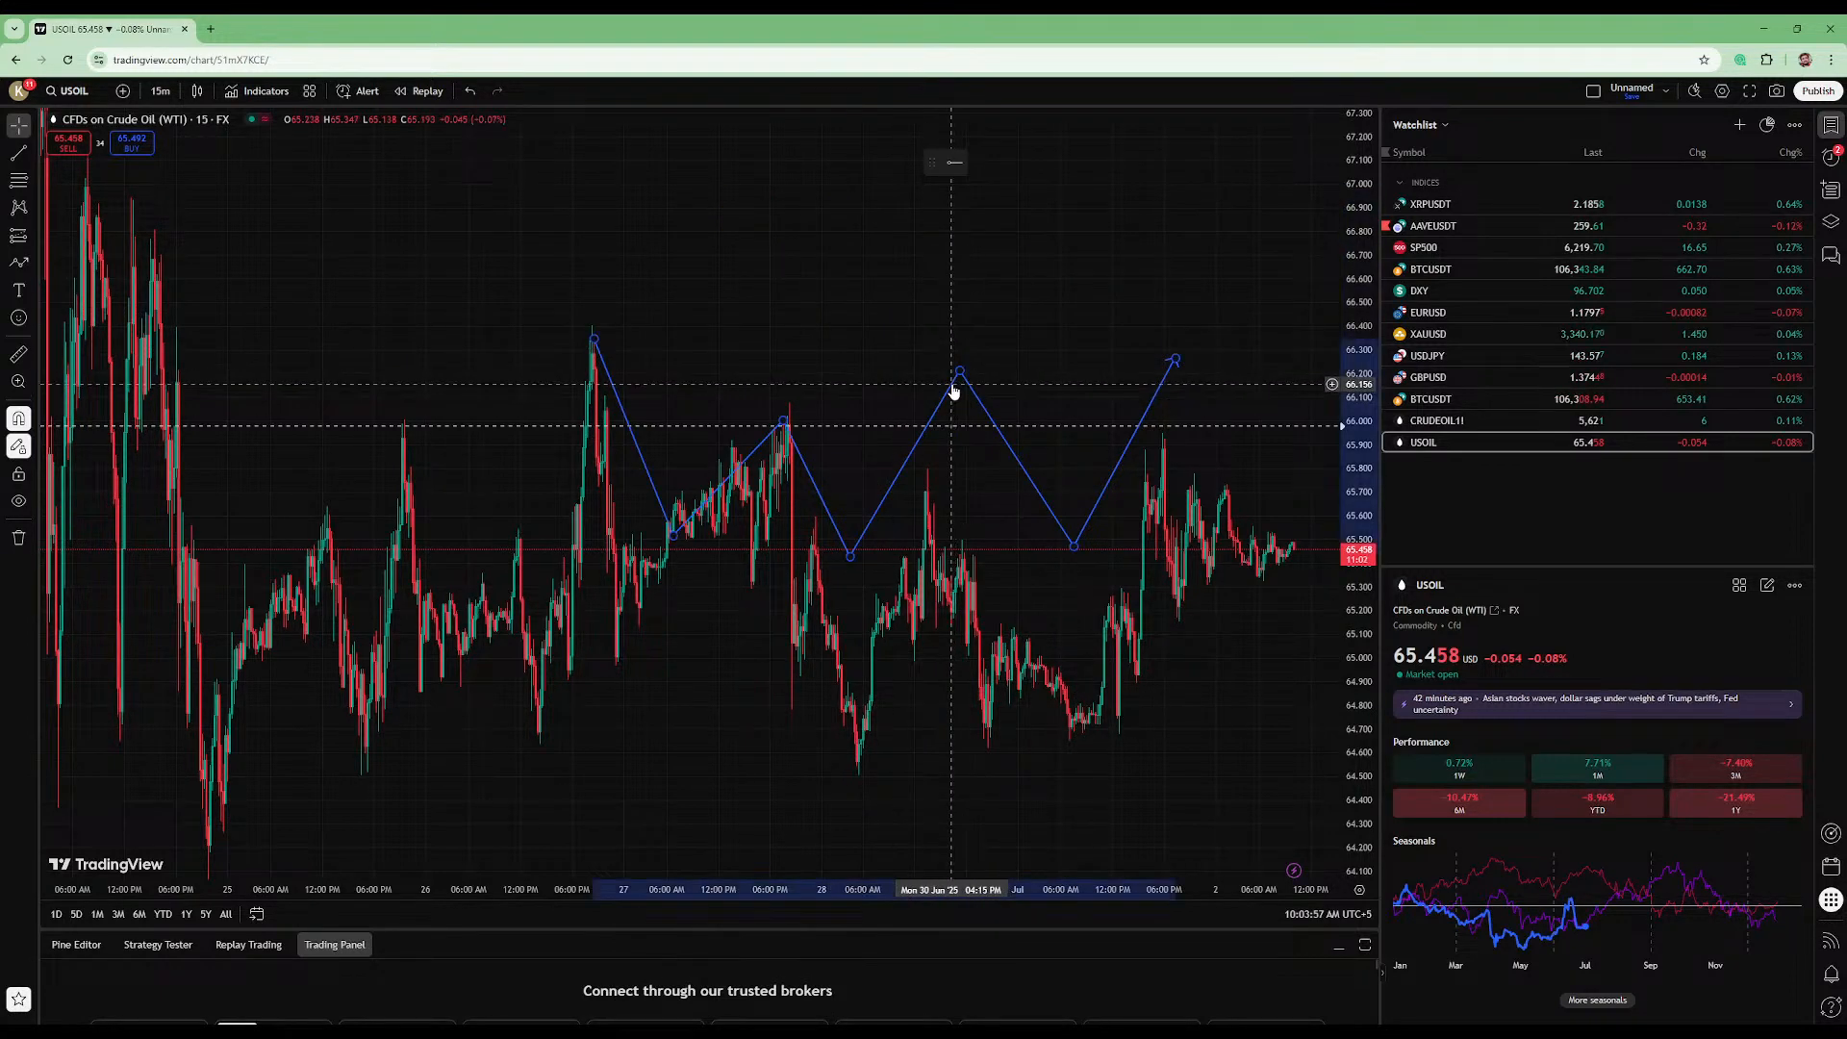
left_click_drag(1358, 593, 829, 356)
scroll(829, 356, "down", 1)
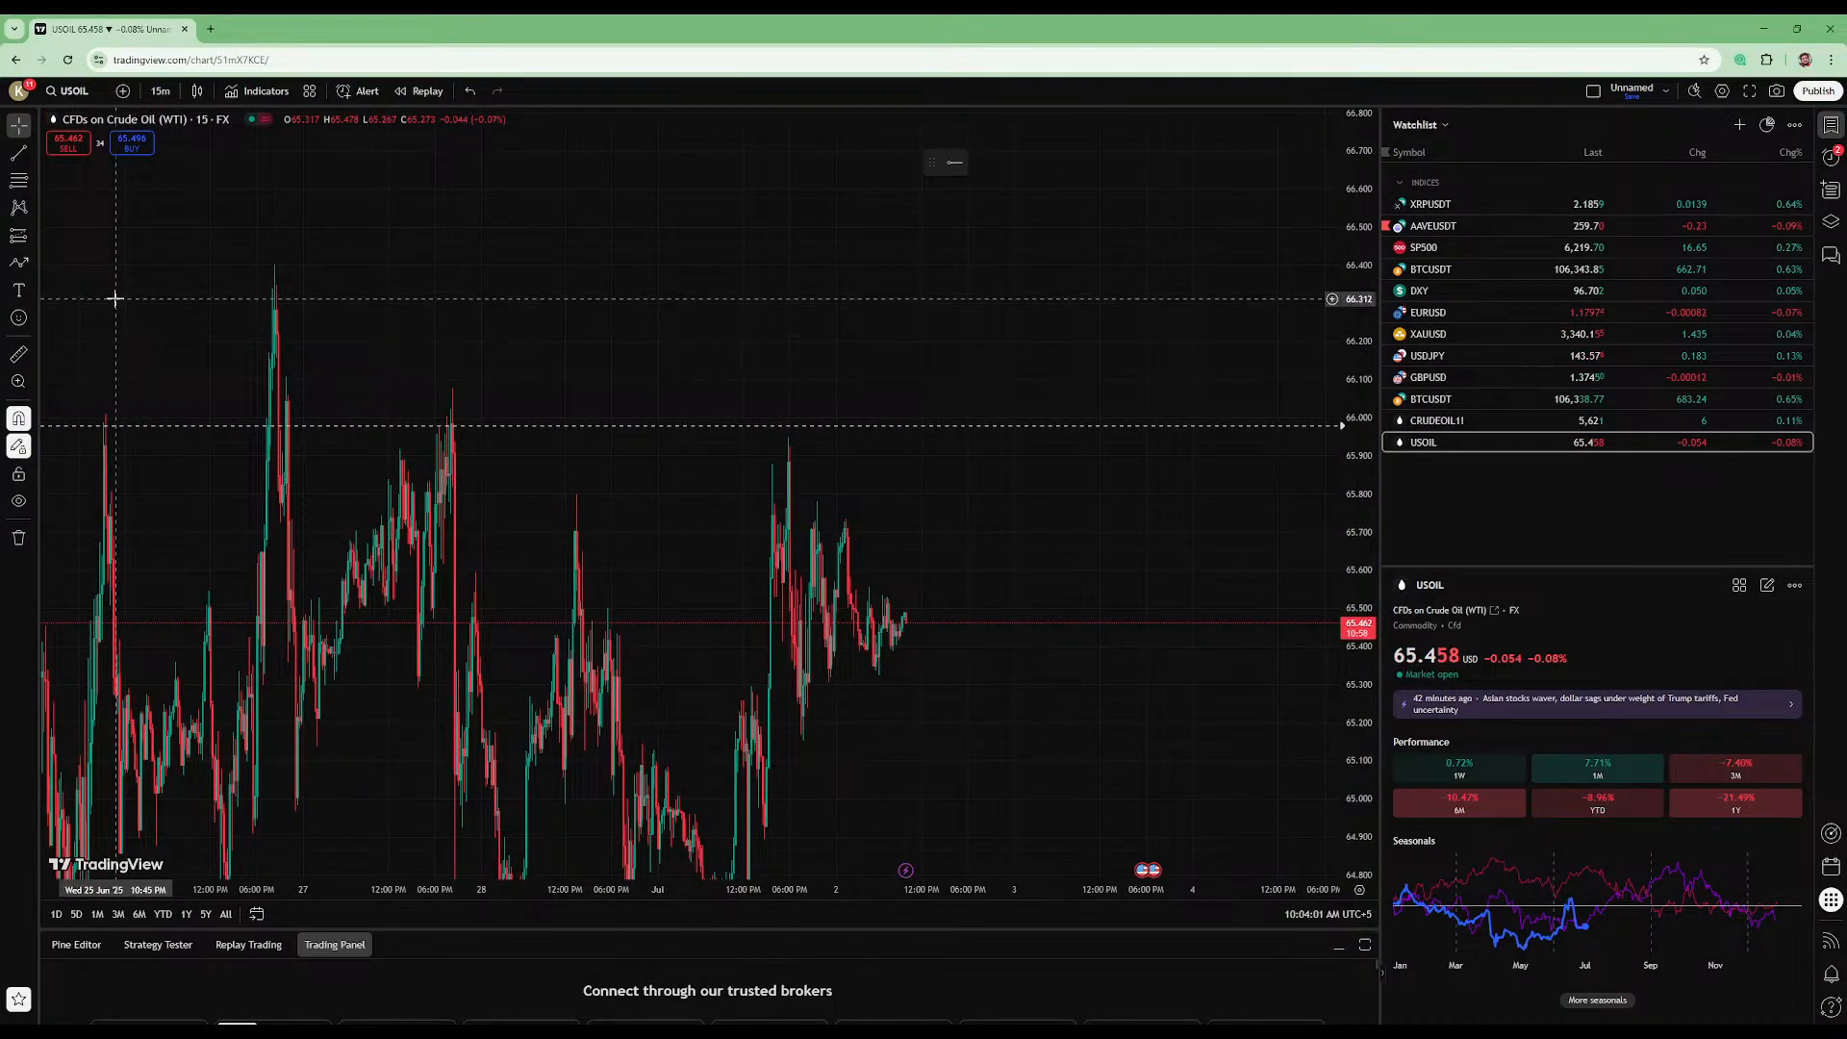
left_click_drag(1359, 285, 1342, 538)
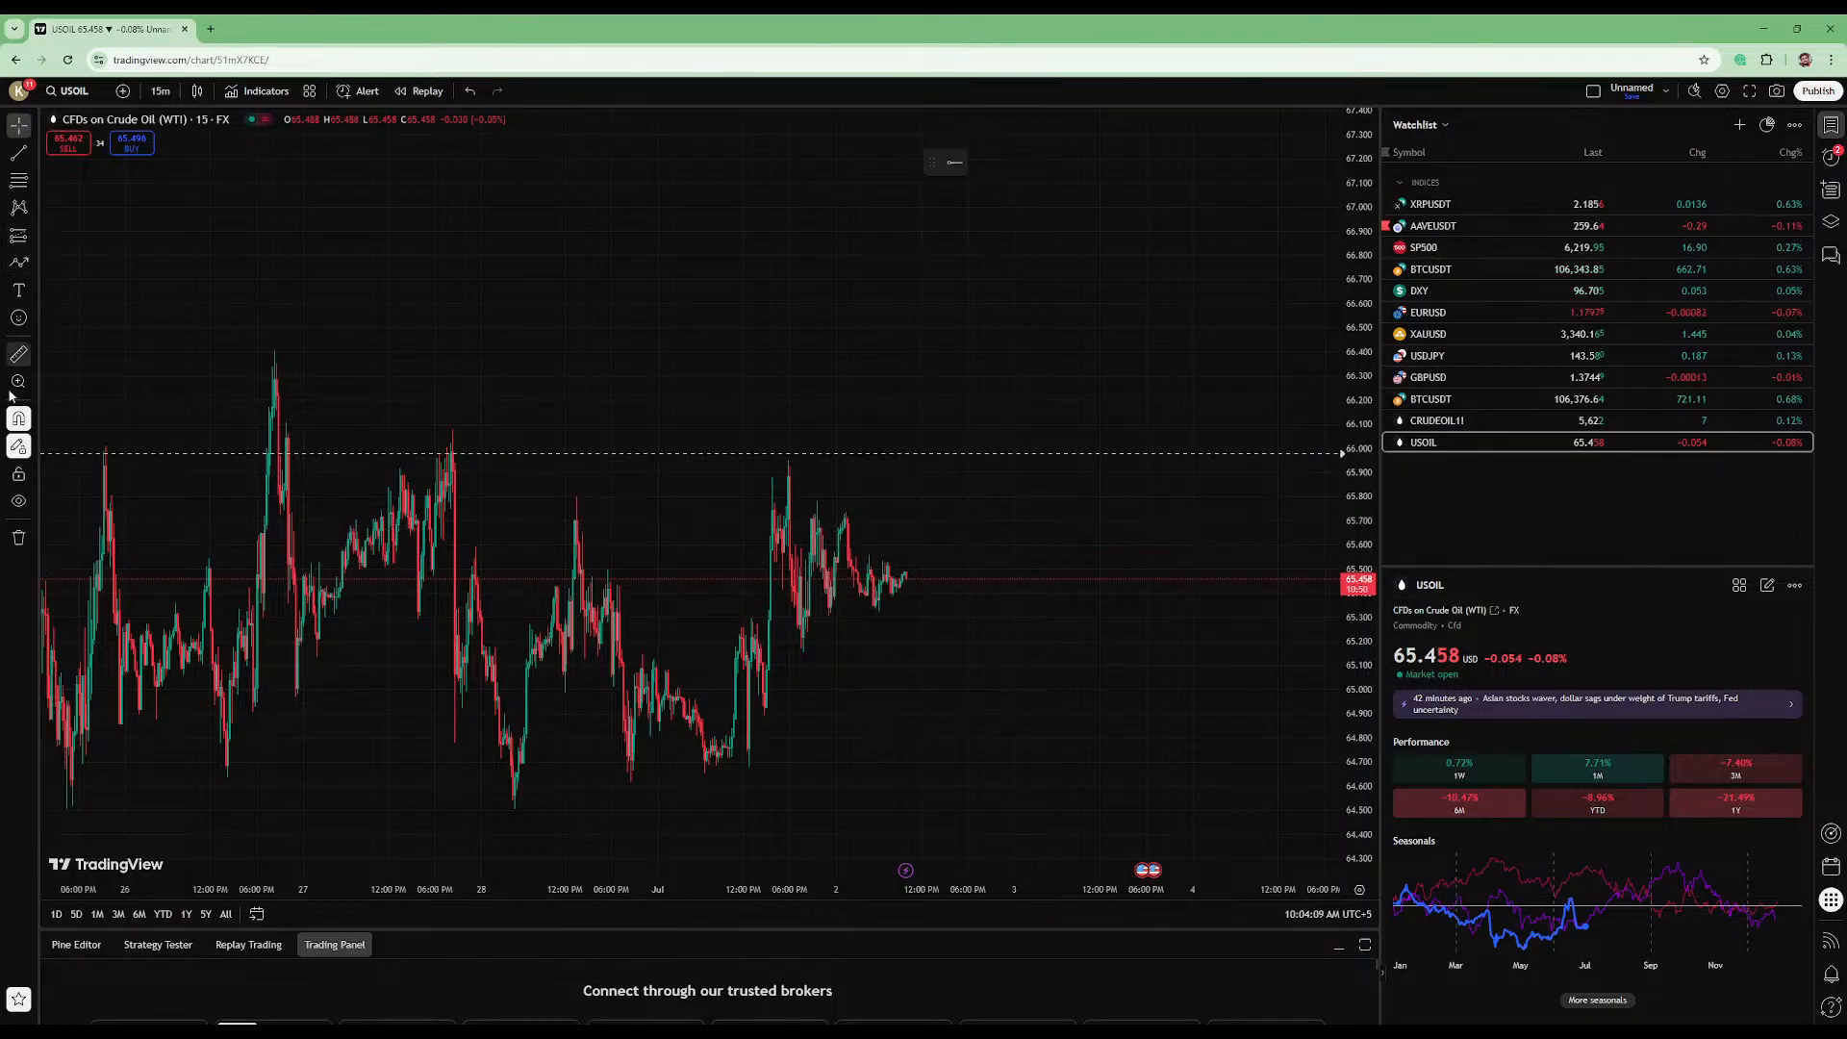
left_click_drag(150, 270, 568, 272)
scroll(594, 292, "up", 2)
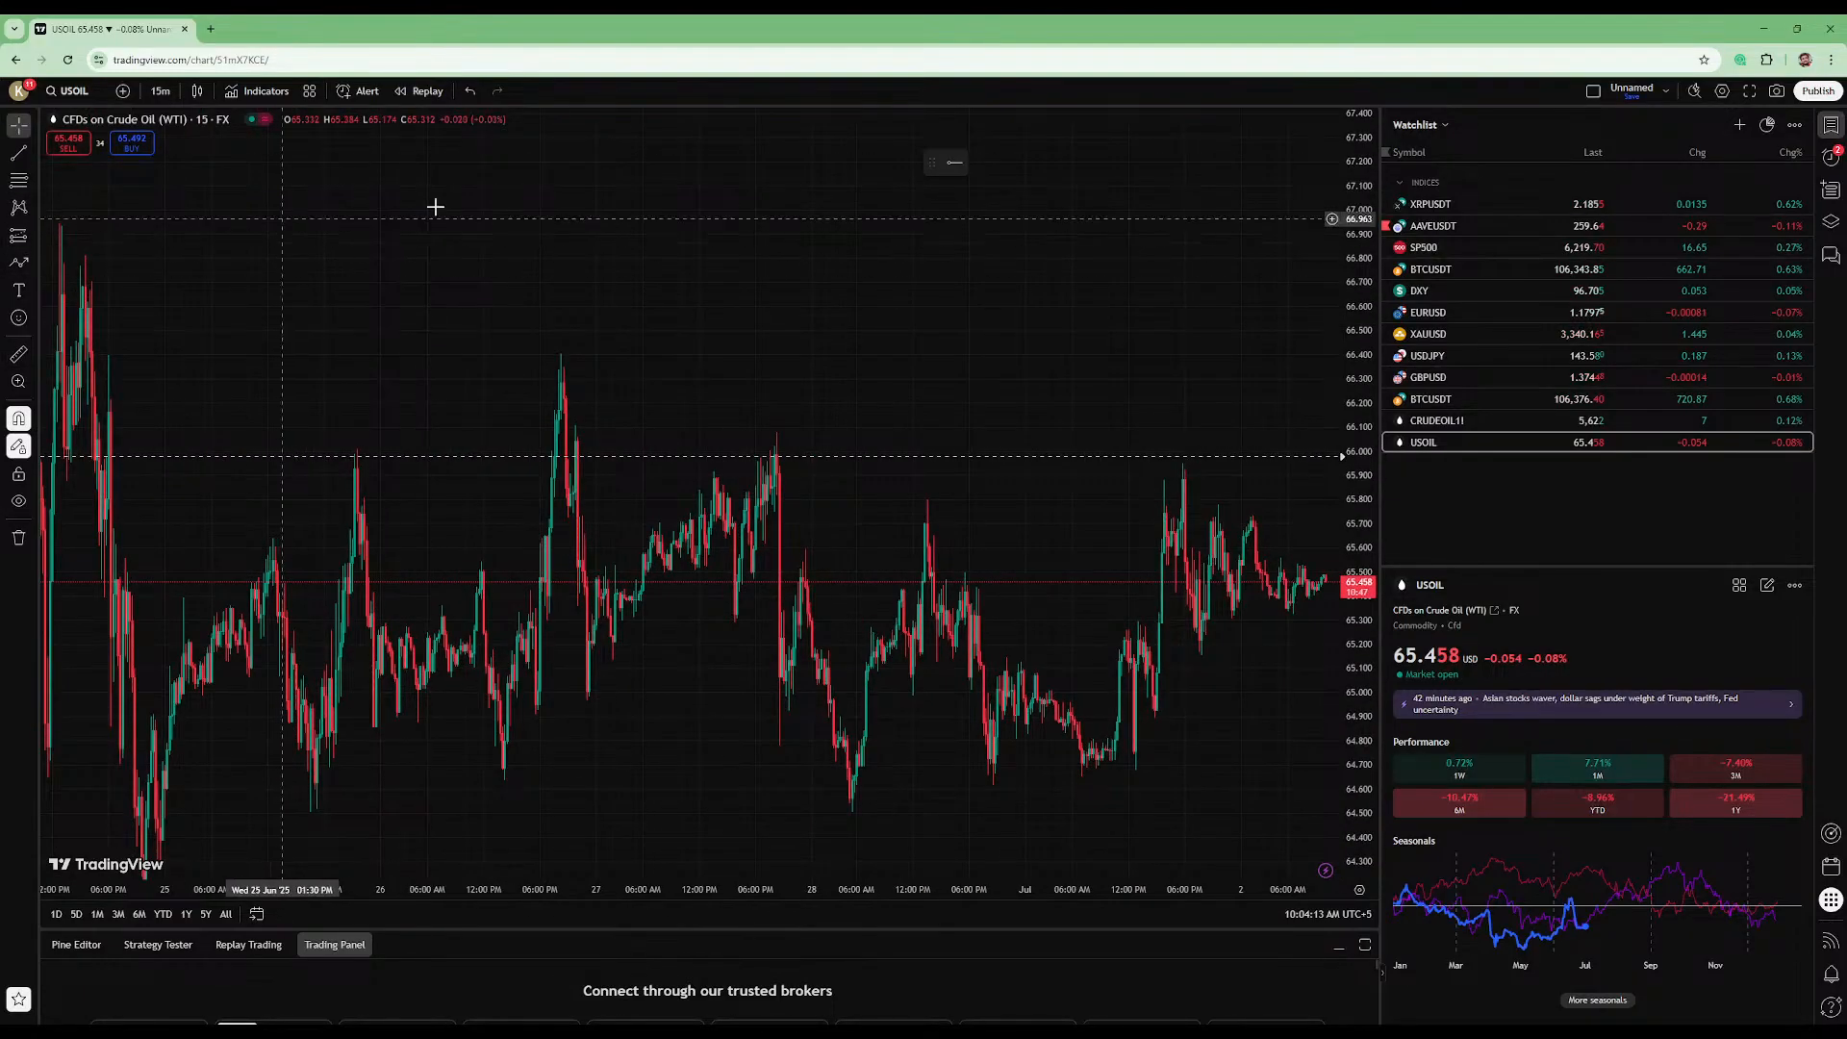
- Turn the Drawings panel off and on again, and do the same with the Dark theme
left_click(12, 92)
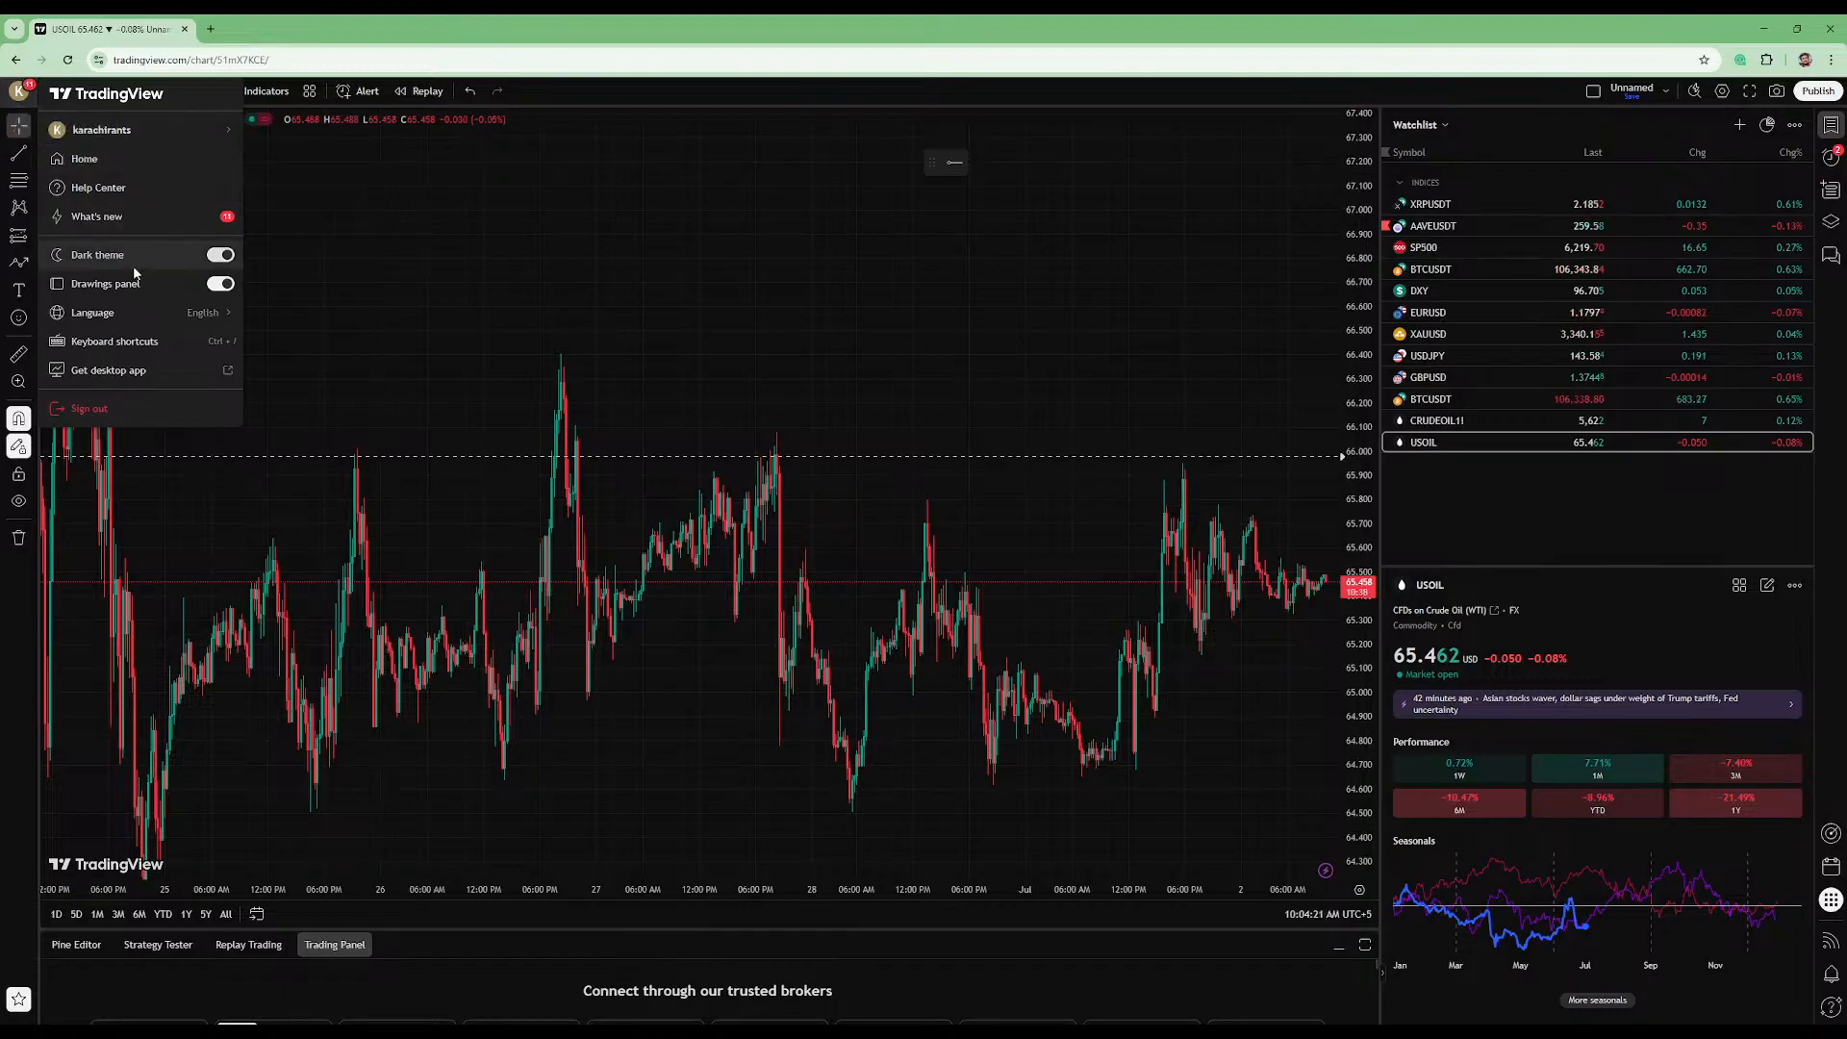
left_click(219, 284)
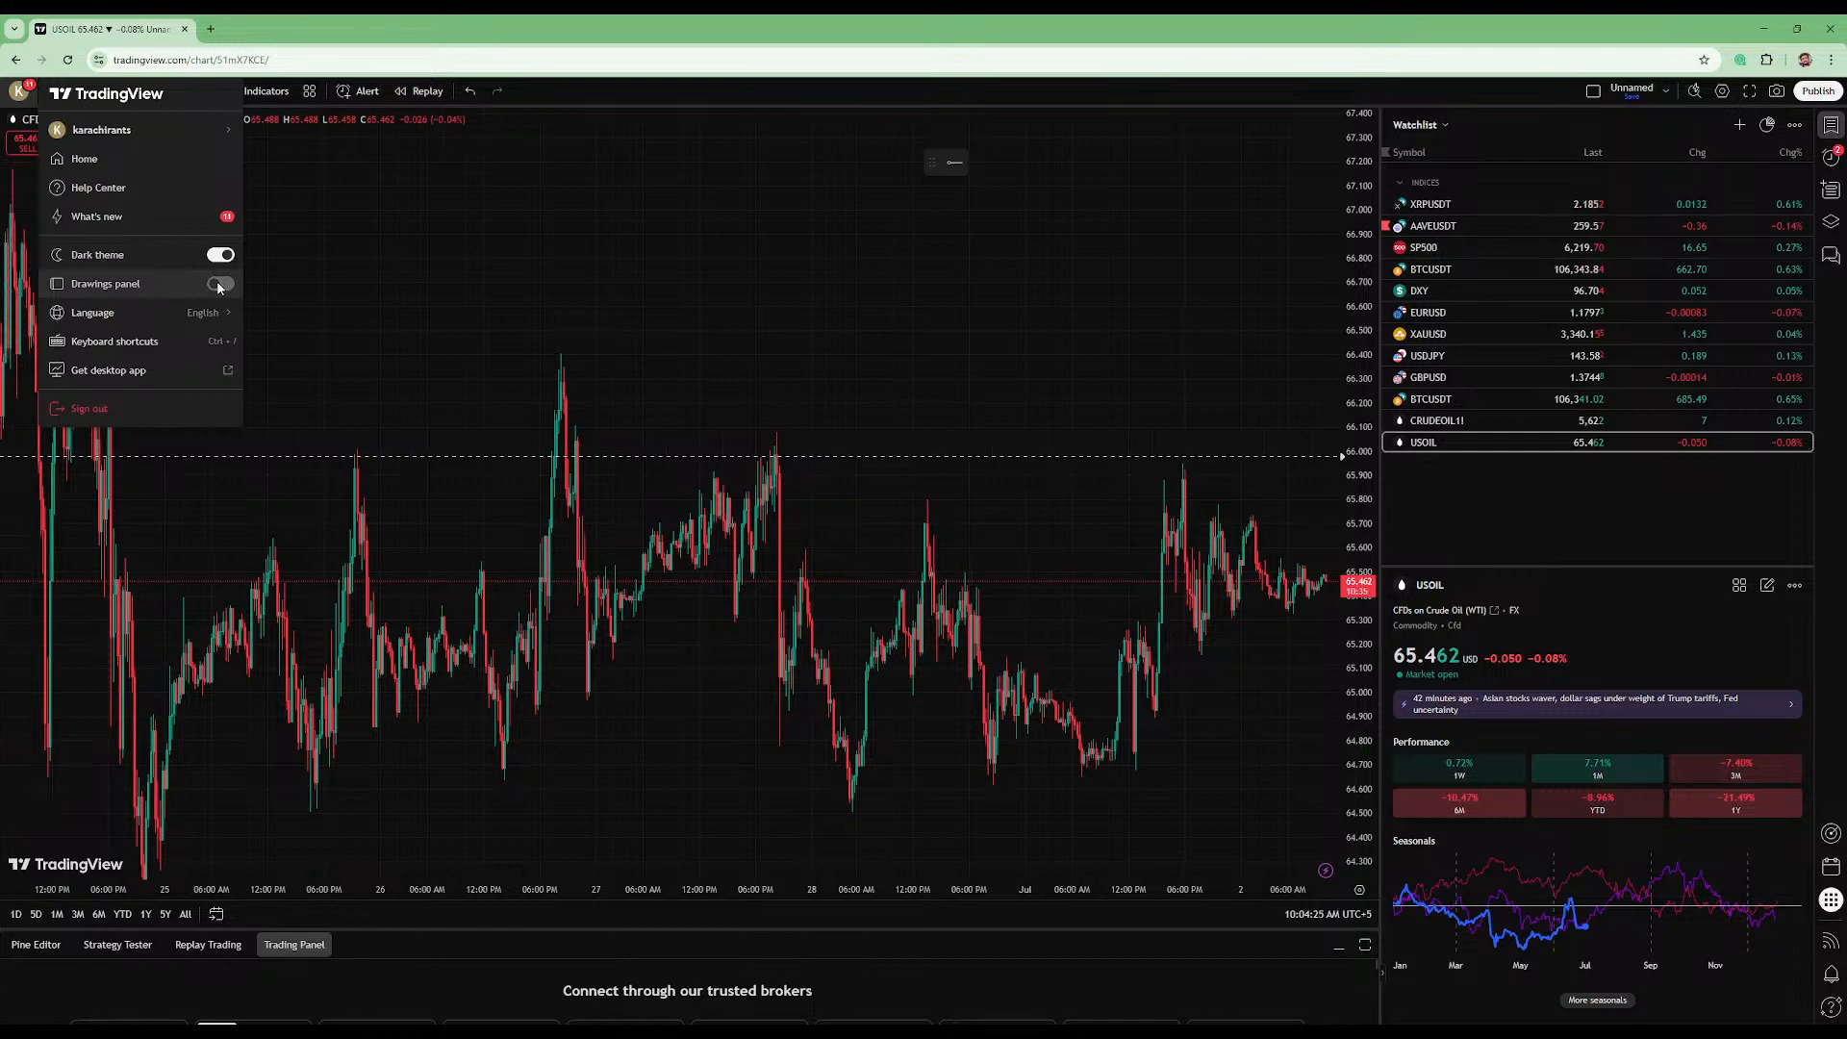
left_click(219, 283)
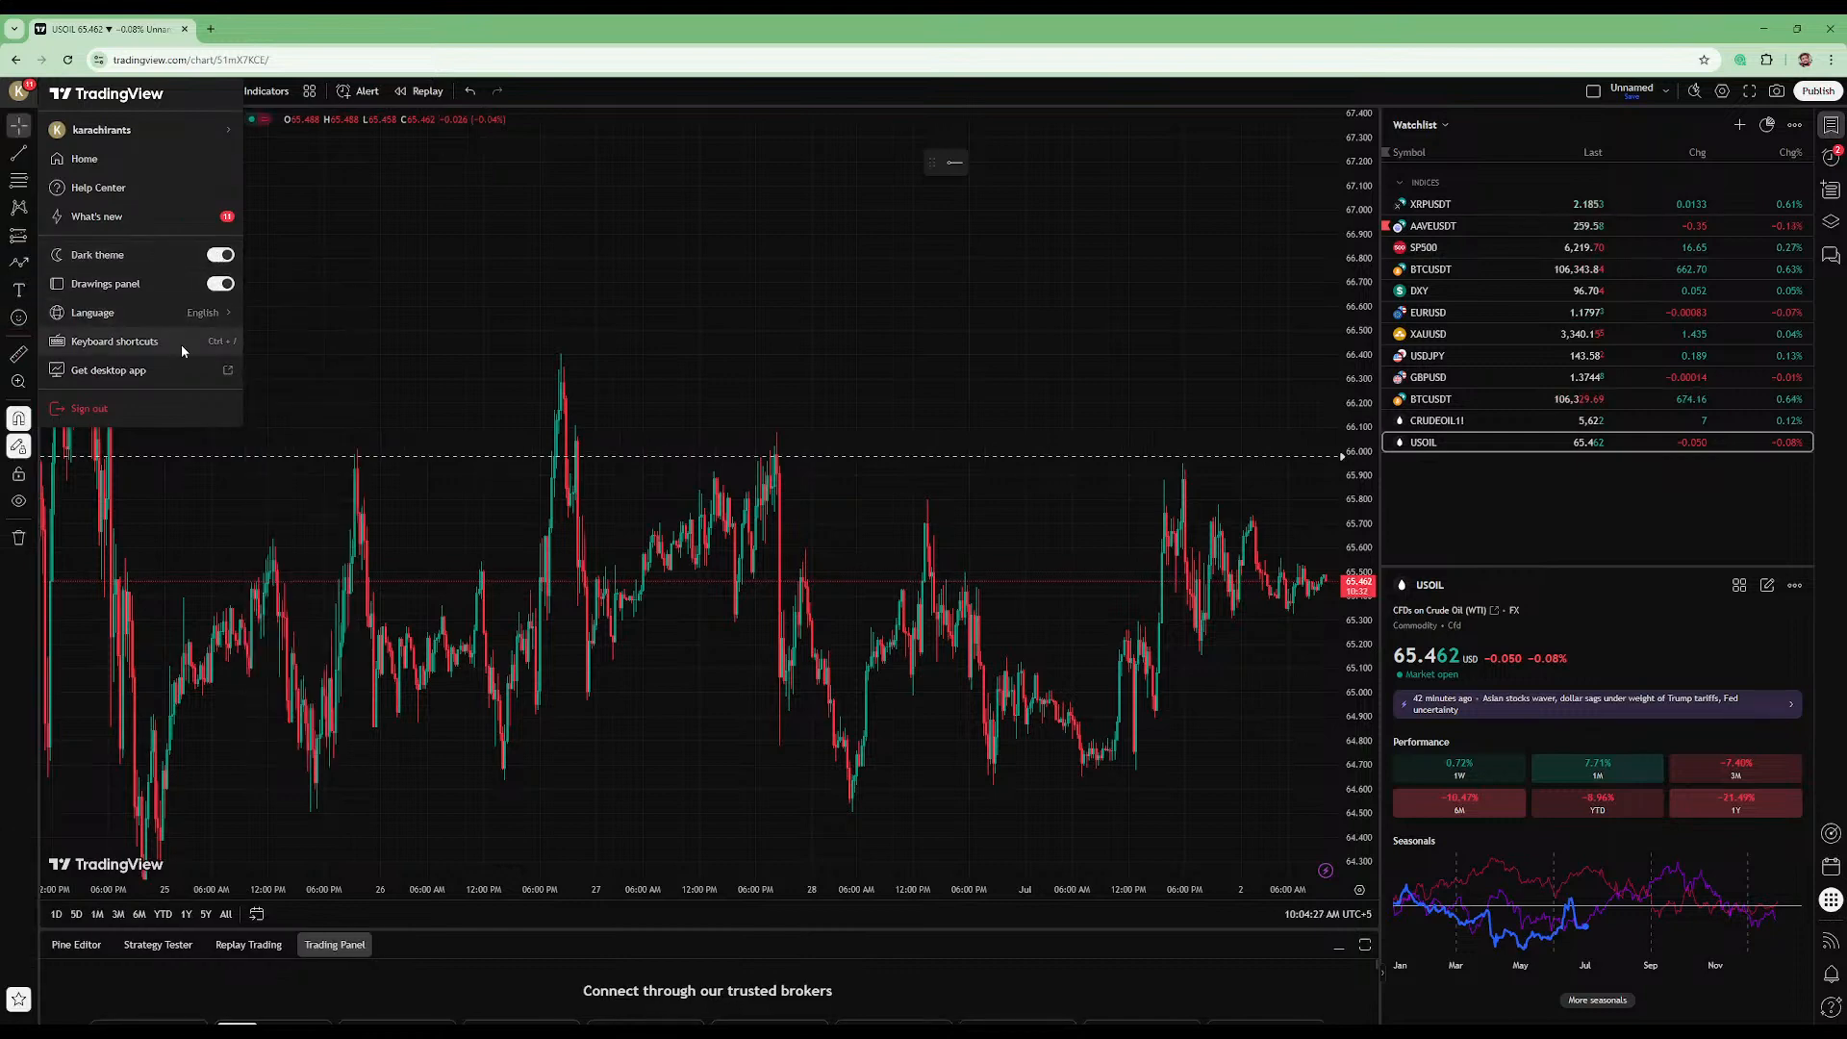
left_click(221, 255)
left_click(221, 255)
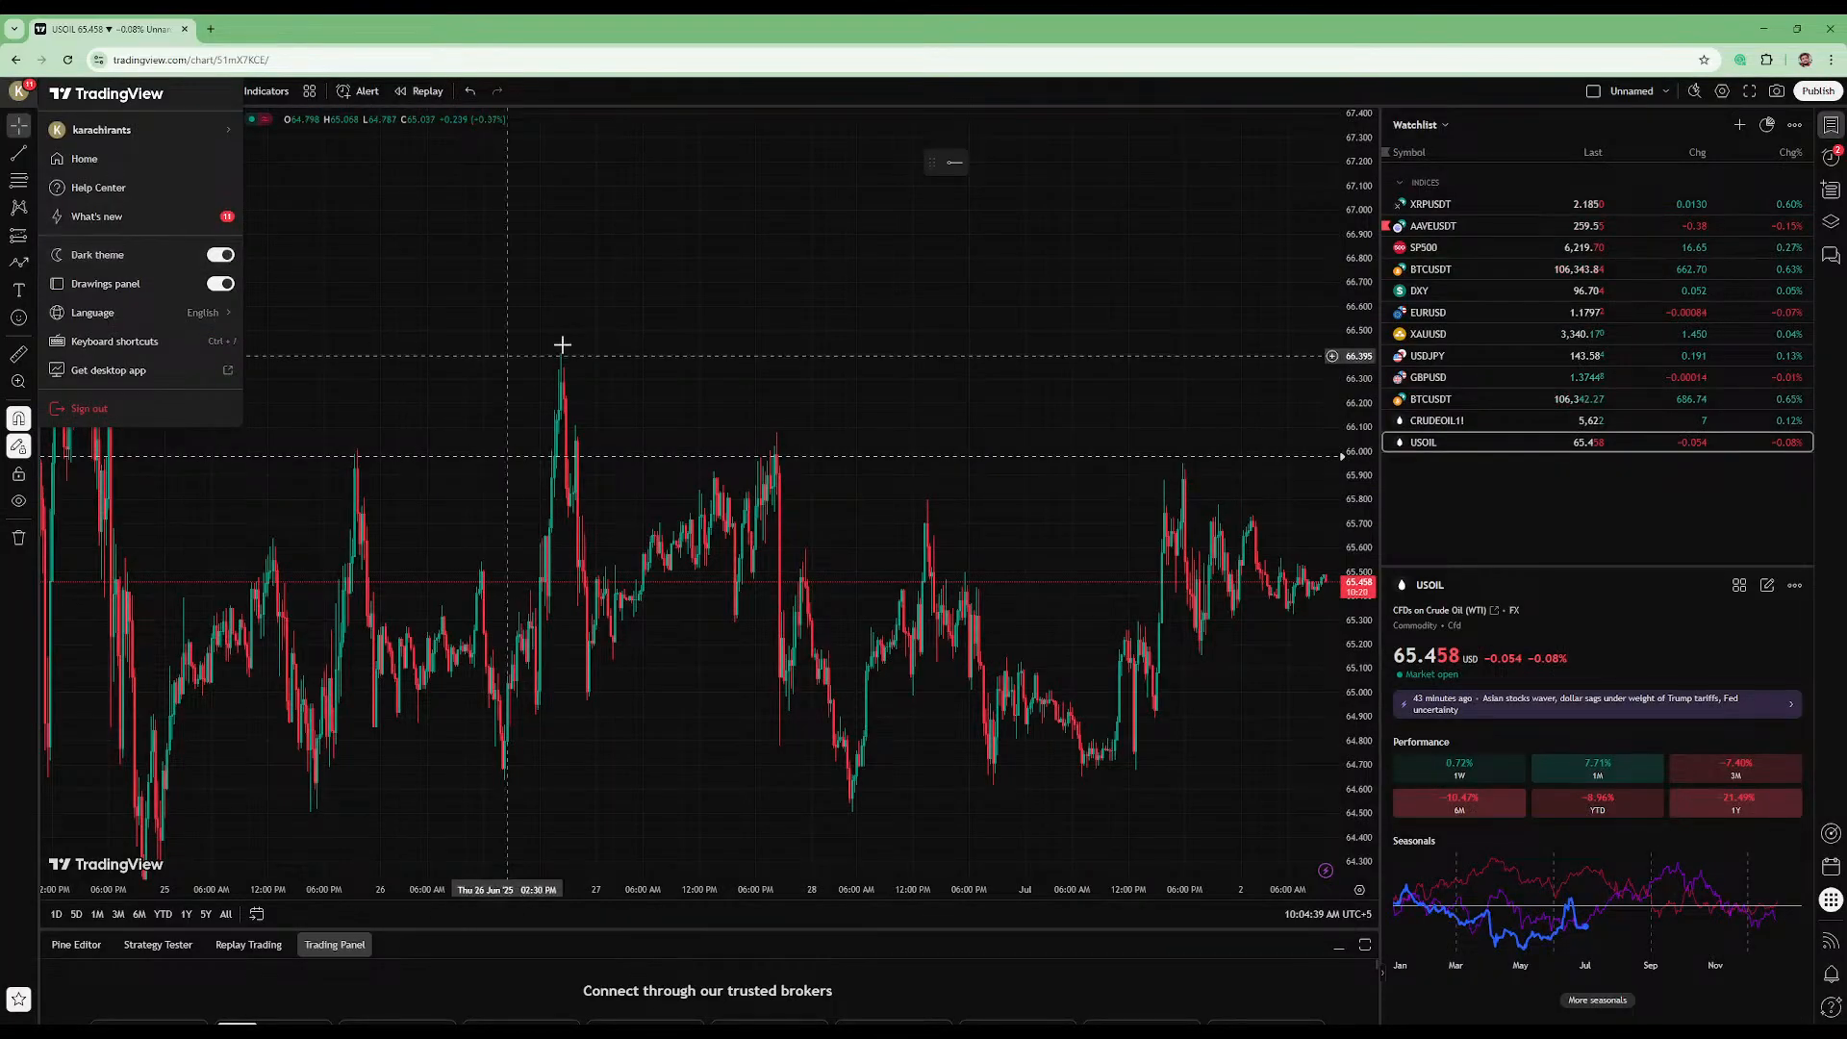
- Examine the USOIL candles from 1 to 2 July up close, checking recent highs and lows
left_click_drag(586, 334, 995, 260)
scroll(997, 261, "up", 6)
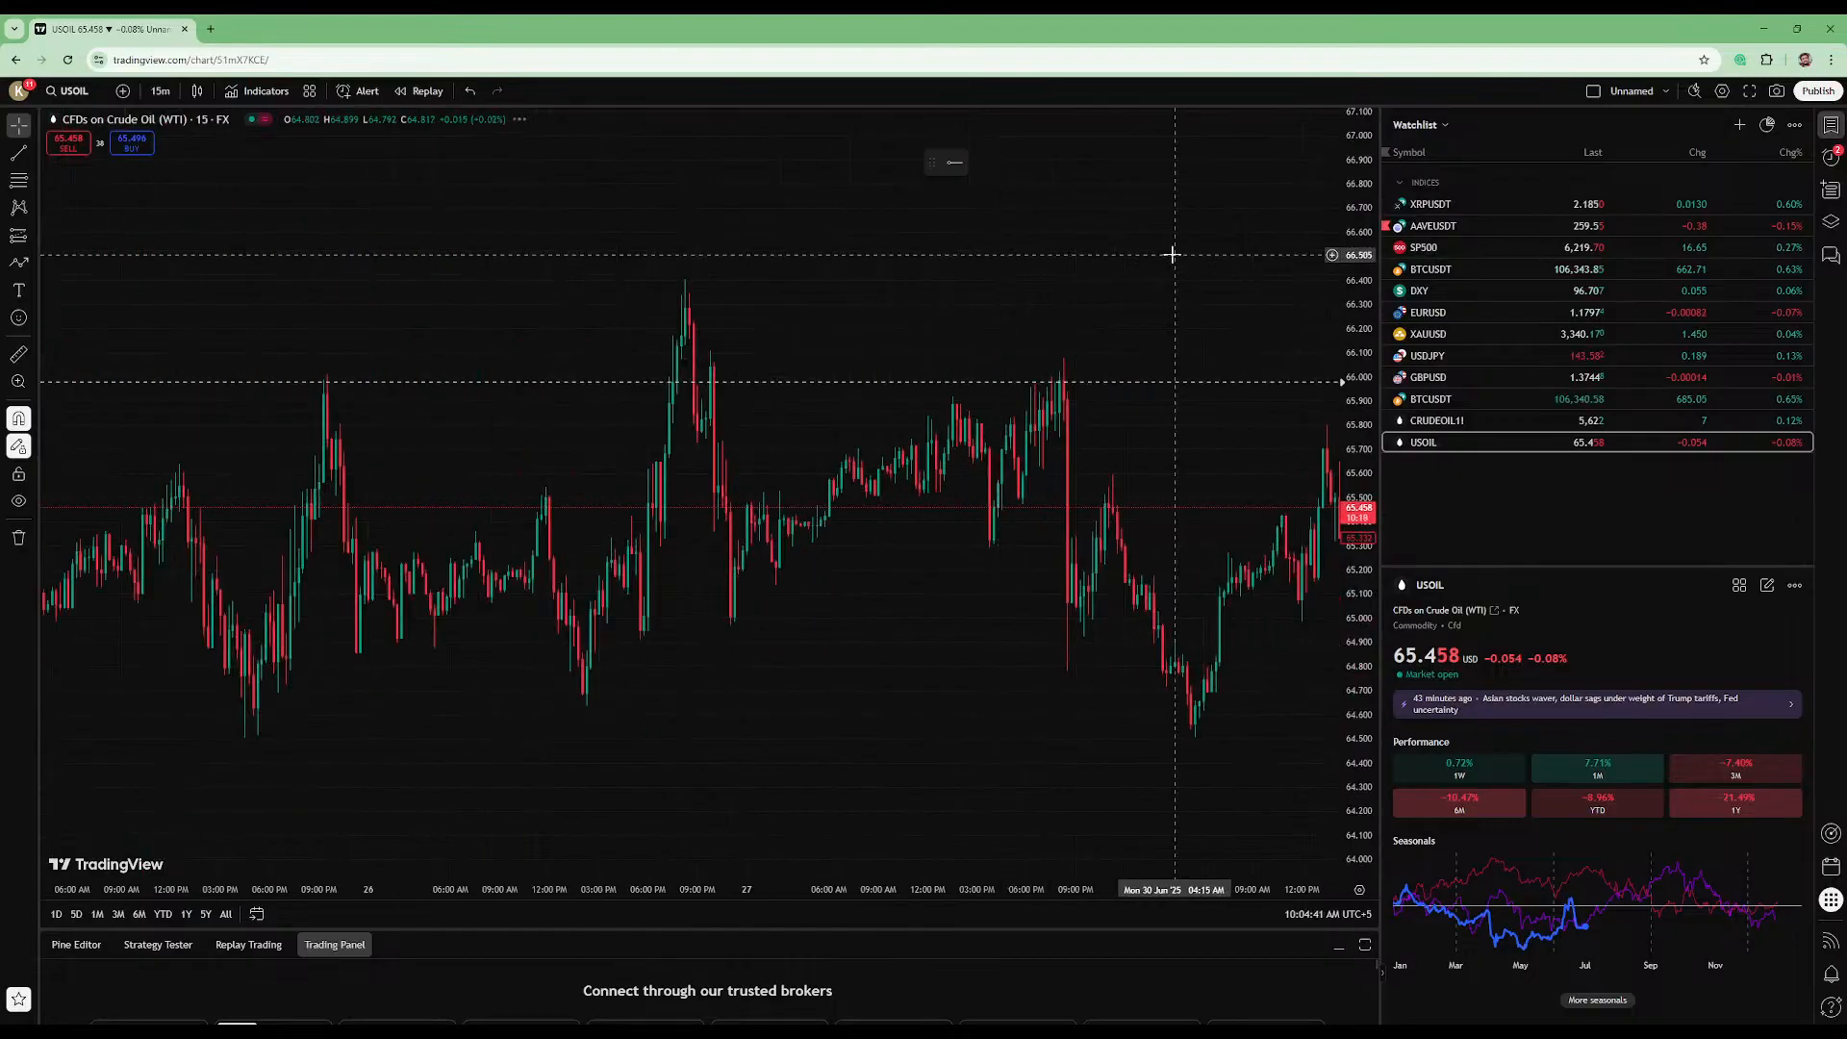
left_click_drag(1171, 256, 615, 326)
left_click_drag(1256, 301, 647, 413)
left_click_drag(1373, 663, 1361, 365)
left_click_drag(1027, 570, 1084, 146)
scroll(1030, 207, "down", 3)
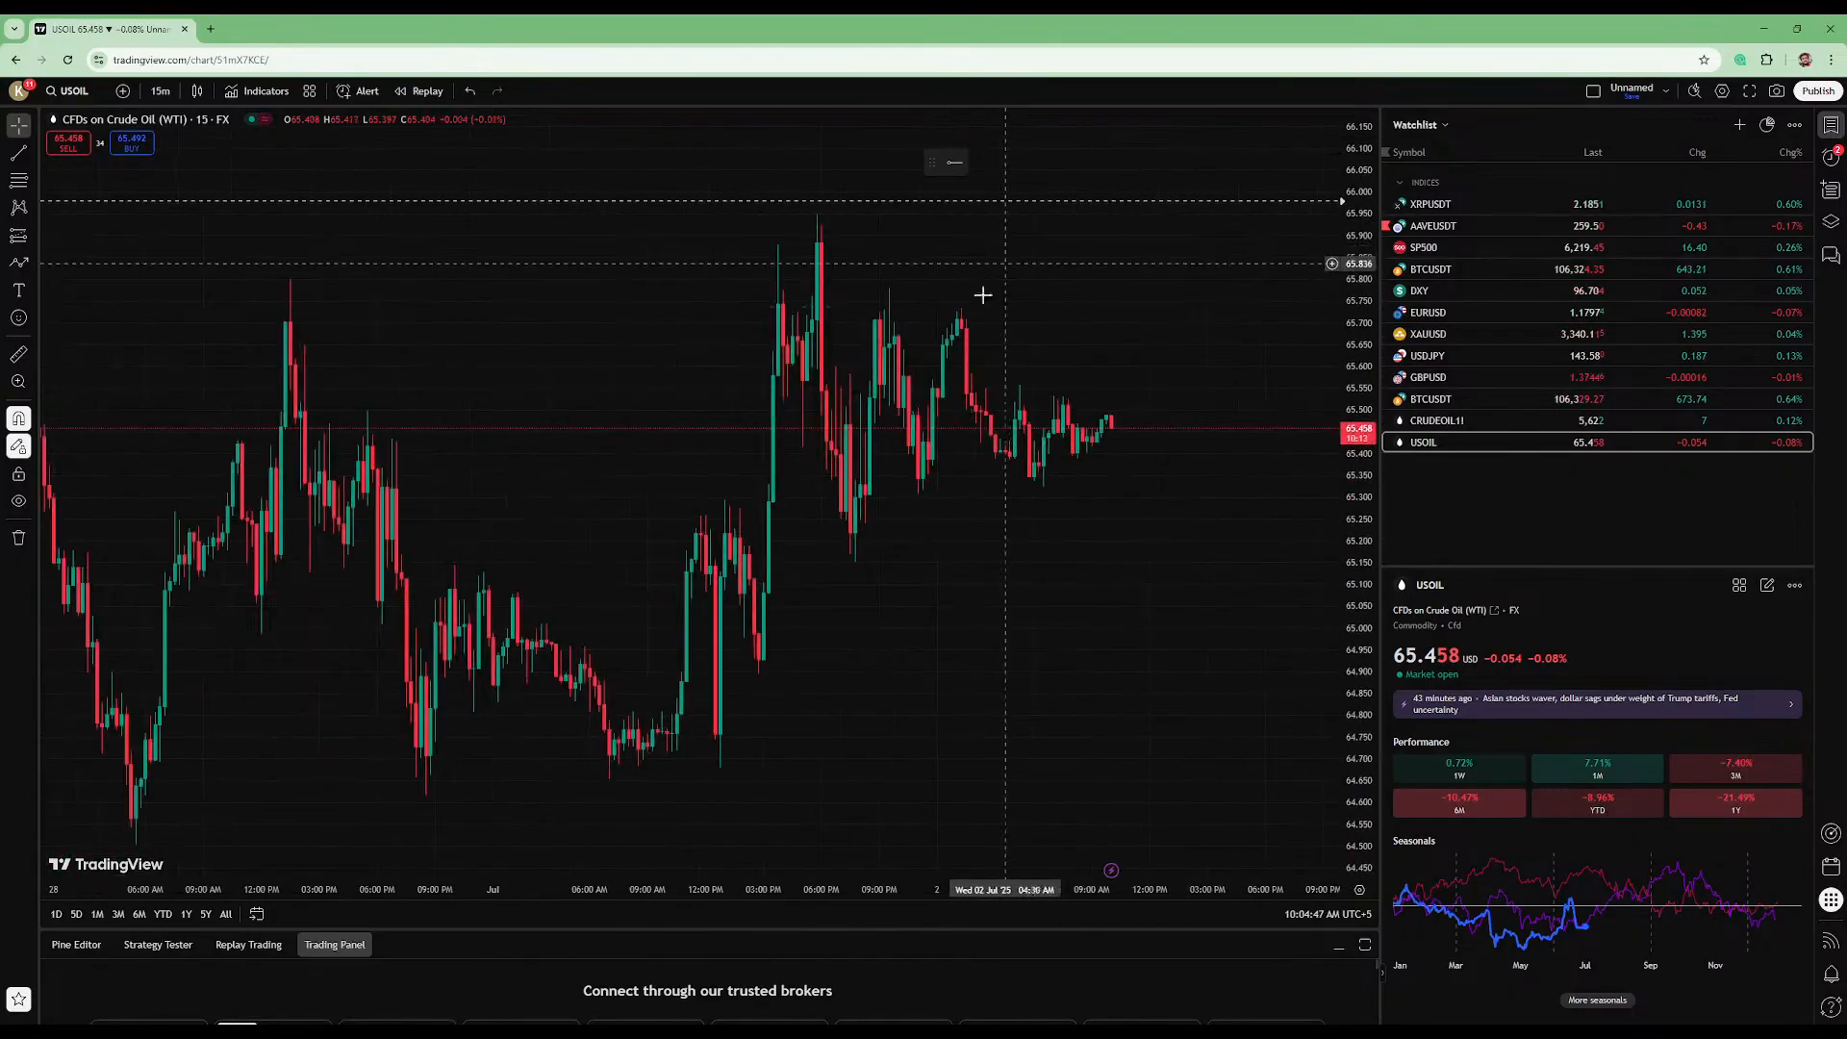
left_click_drag(627, 298, 526, 384)
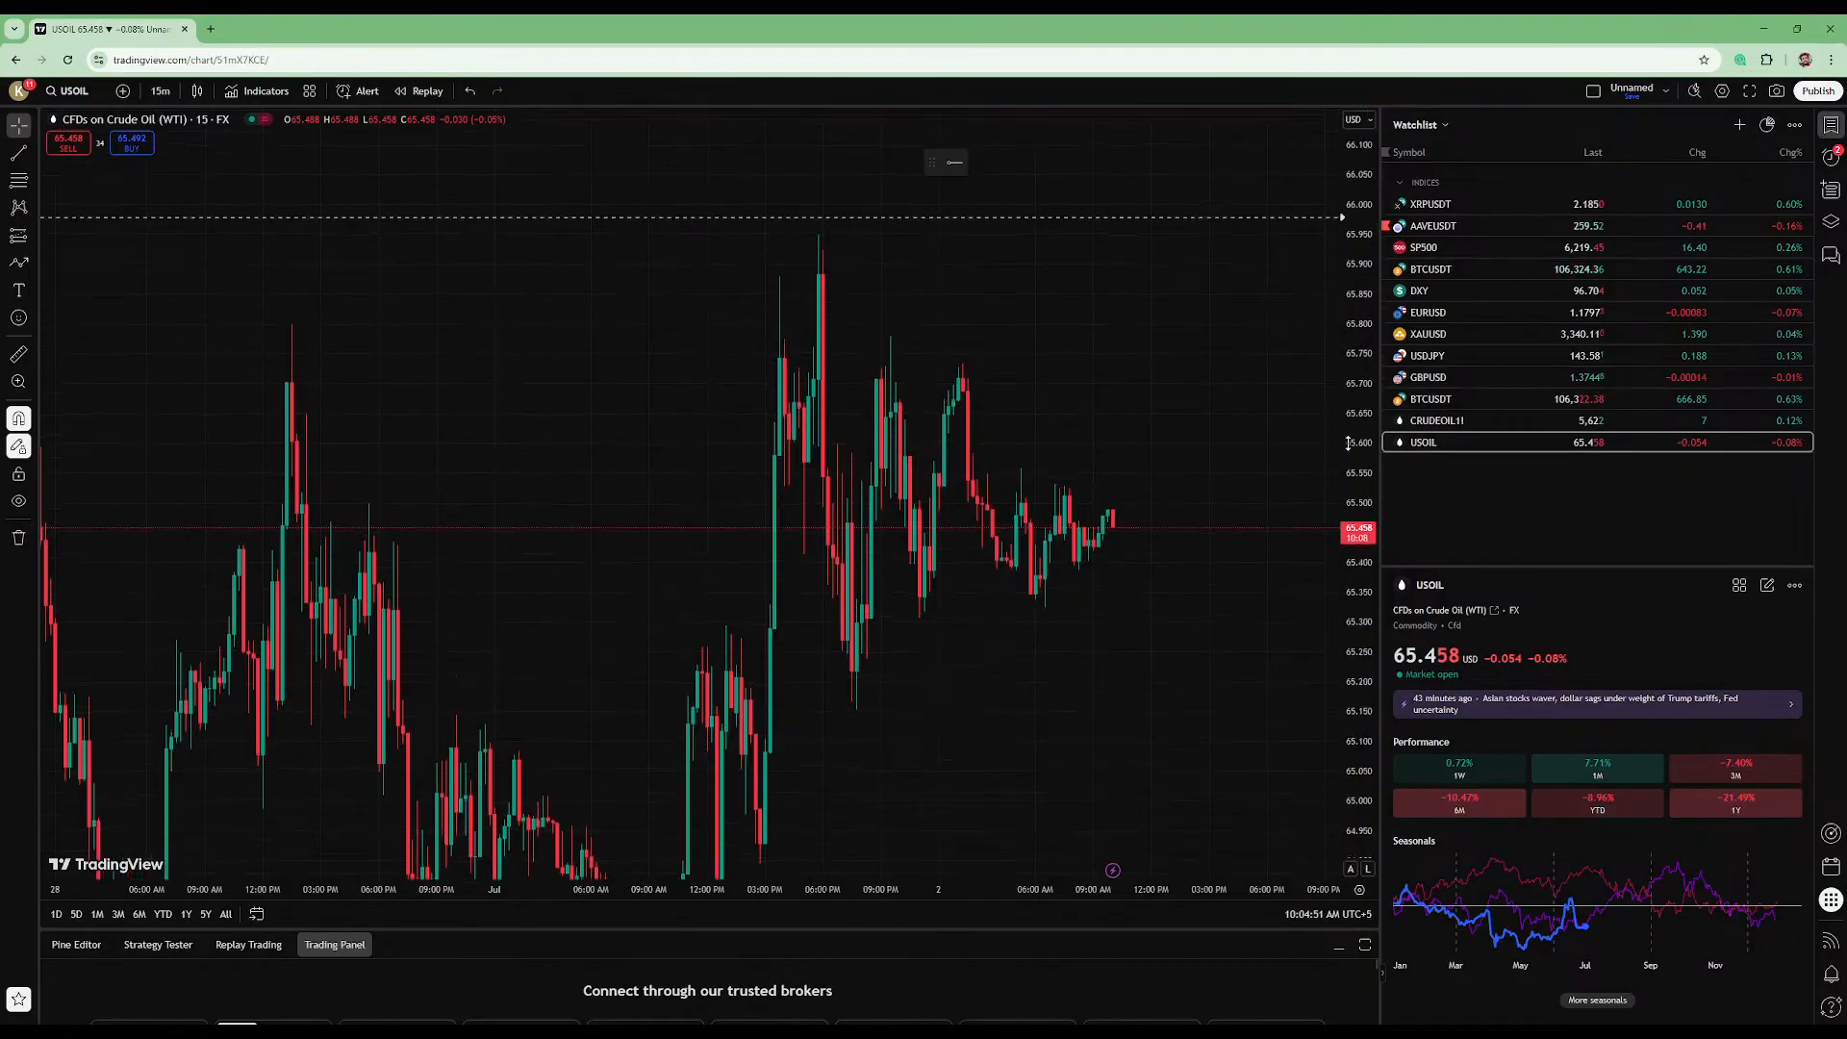
scroll(1290, 429, "up", 3)
left_click_drag(957, 321, 928, 278)
left_click_drag(1357, 341, 1343, 126)
scroll(1203, 276, "up", 1)
scroll(990, 395, "up", 2)
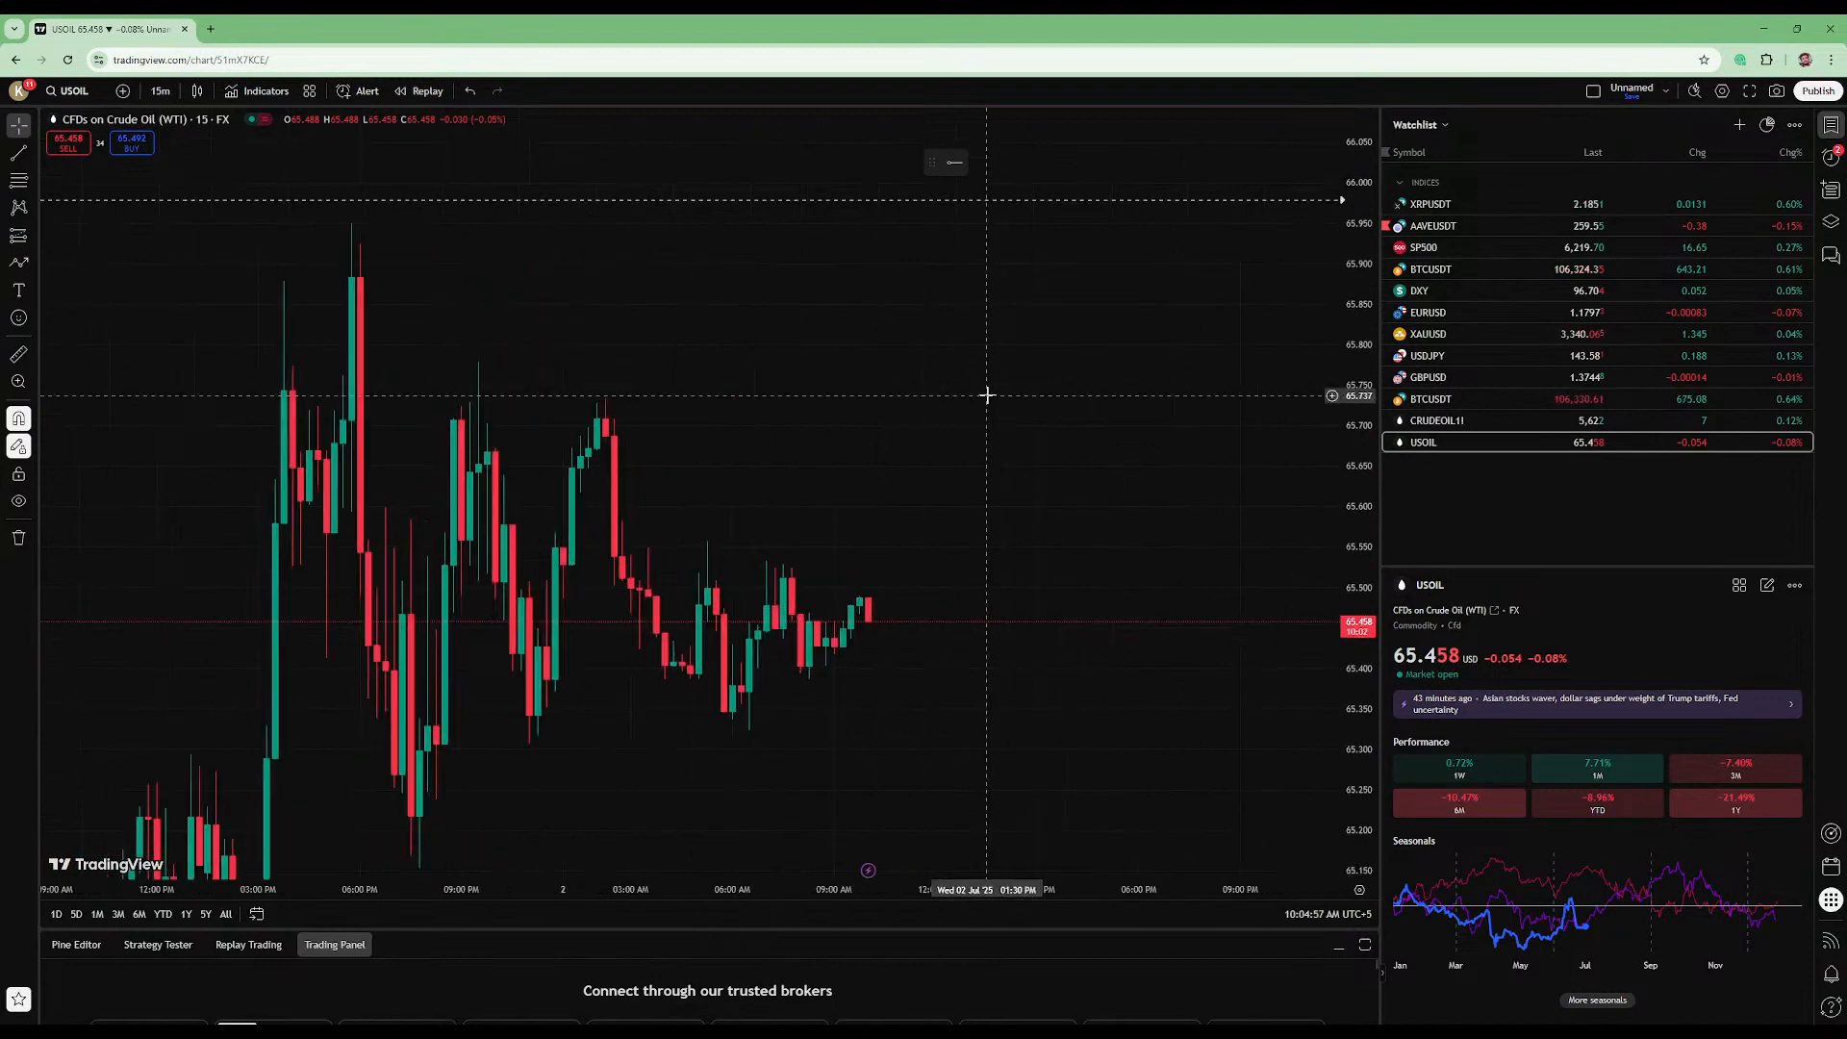
left_click_drag(1354, 264, 1345, 522)
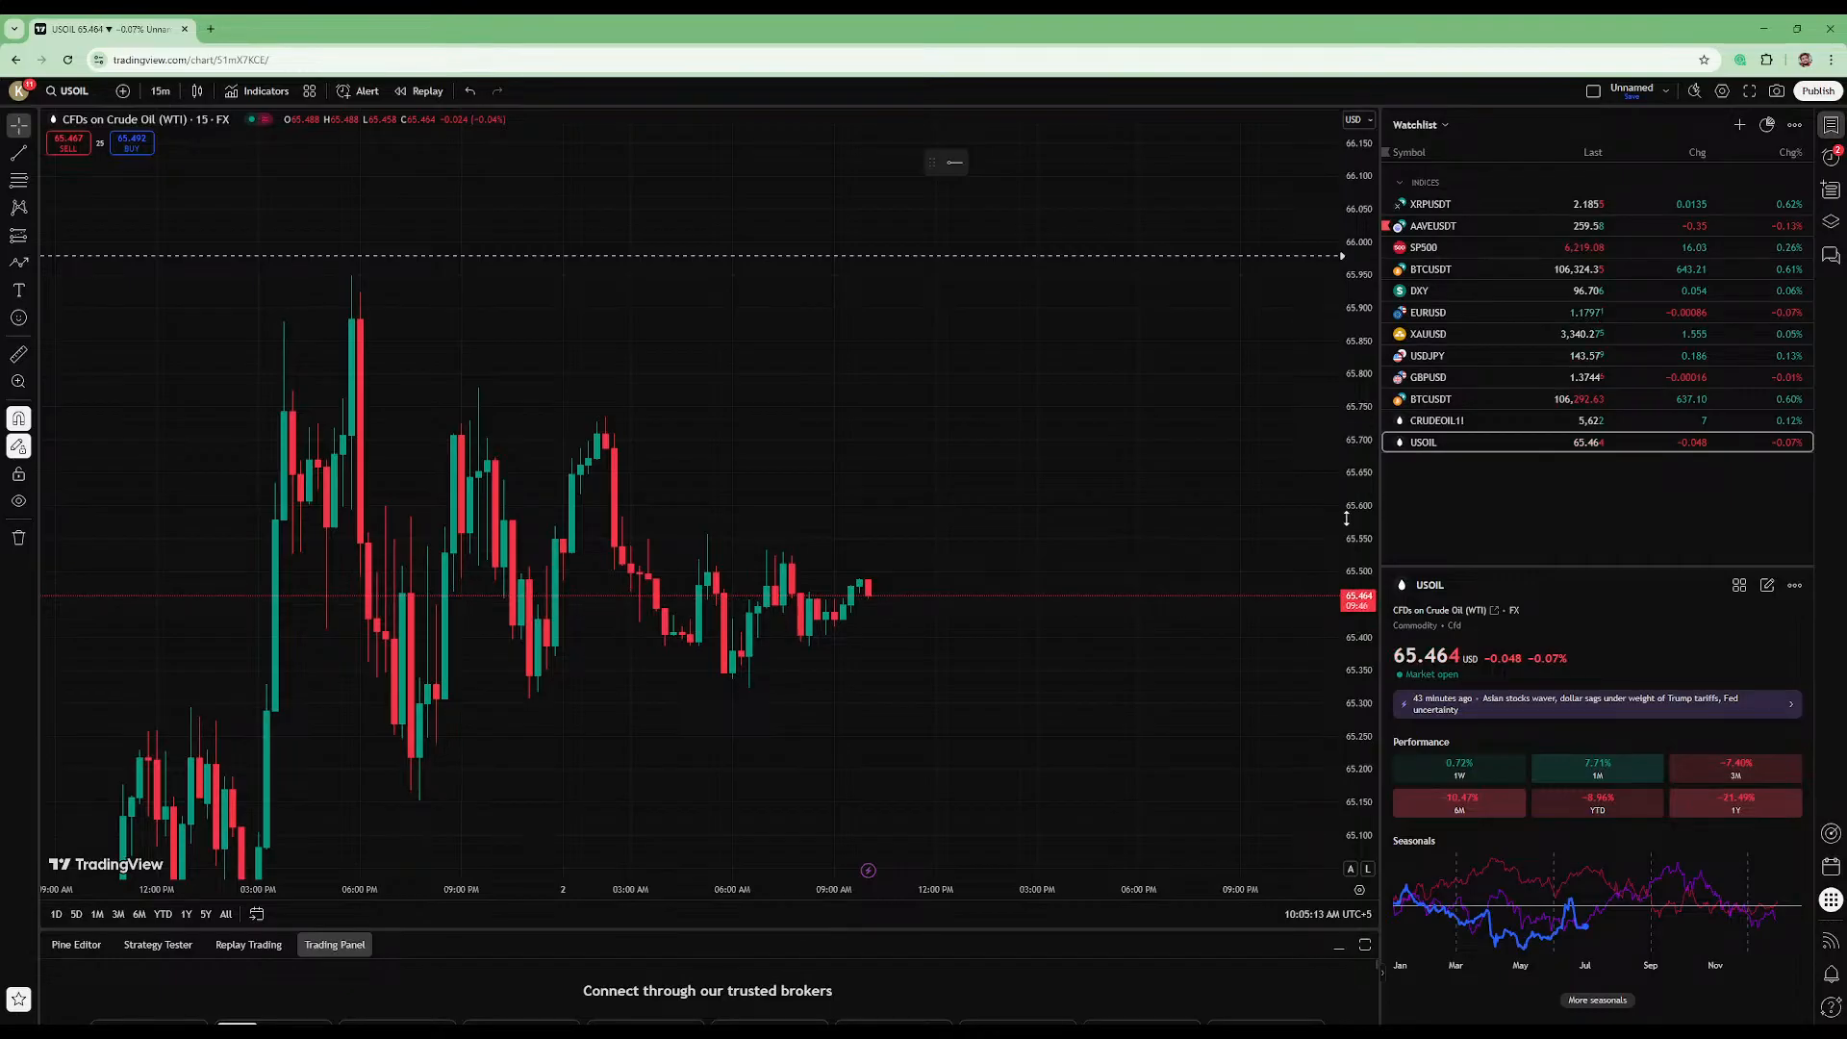
left_click_drag(1368, 785, 1363, 765)
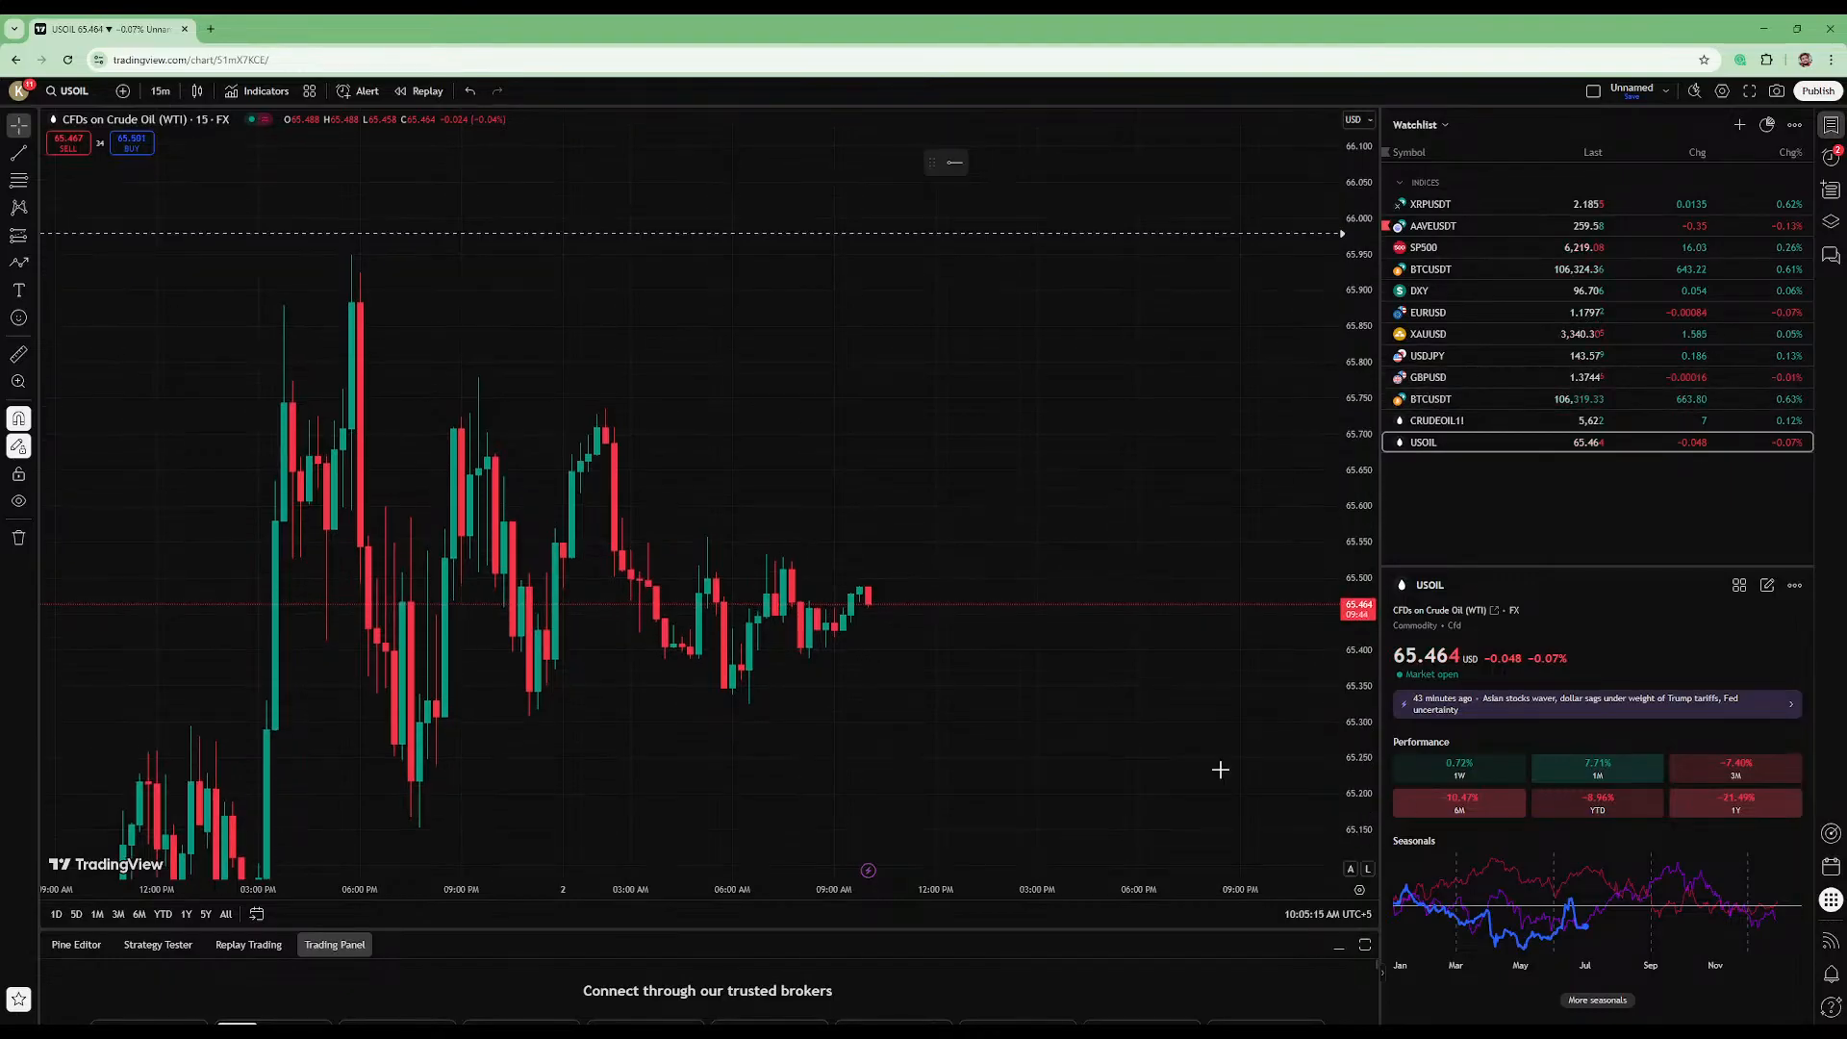
- Place a horizontal line at about 65.35 along the 2 July candle lows
left_click_drag(1018, 630, 997, 514)
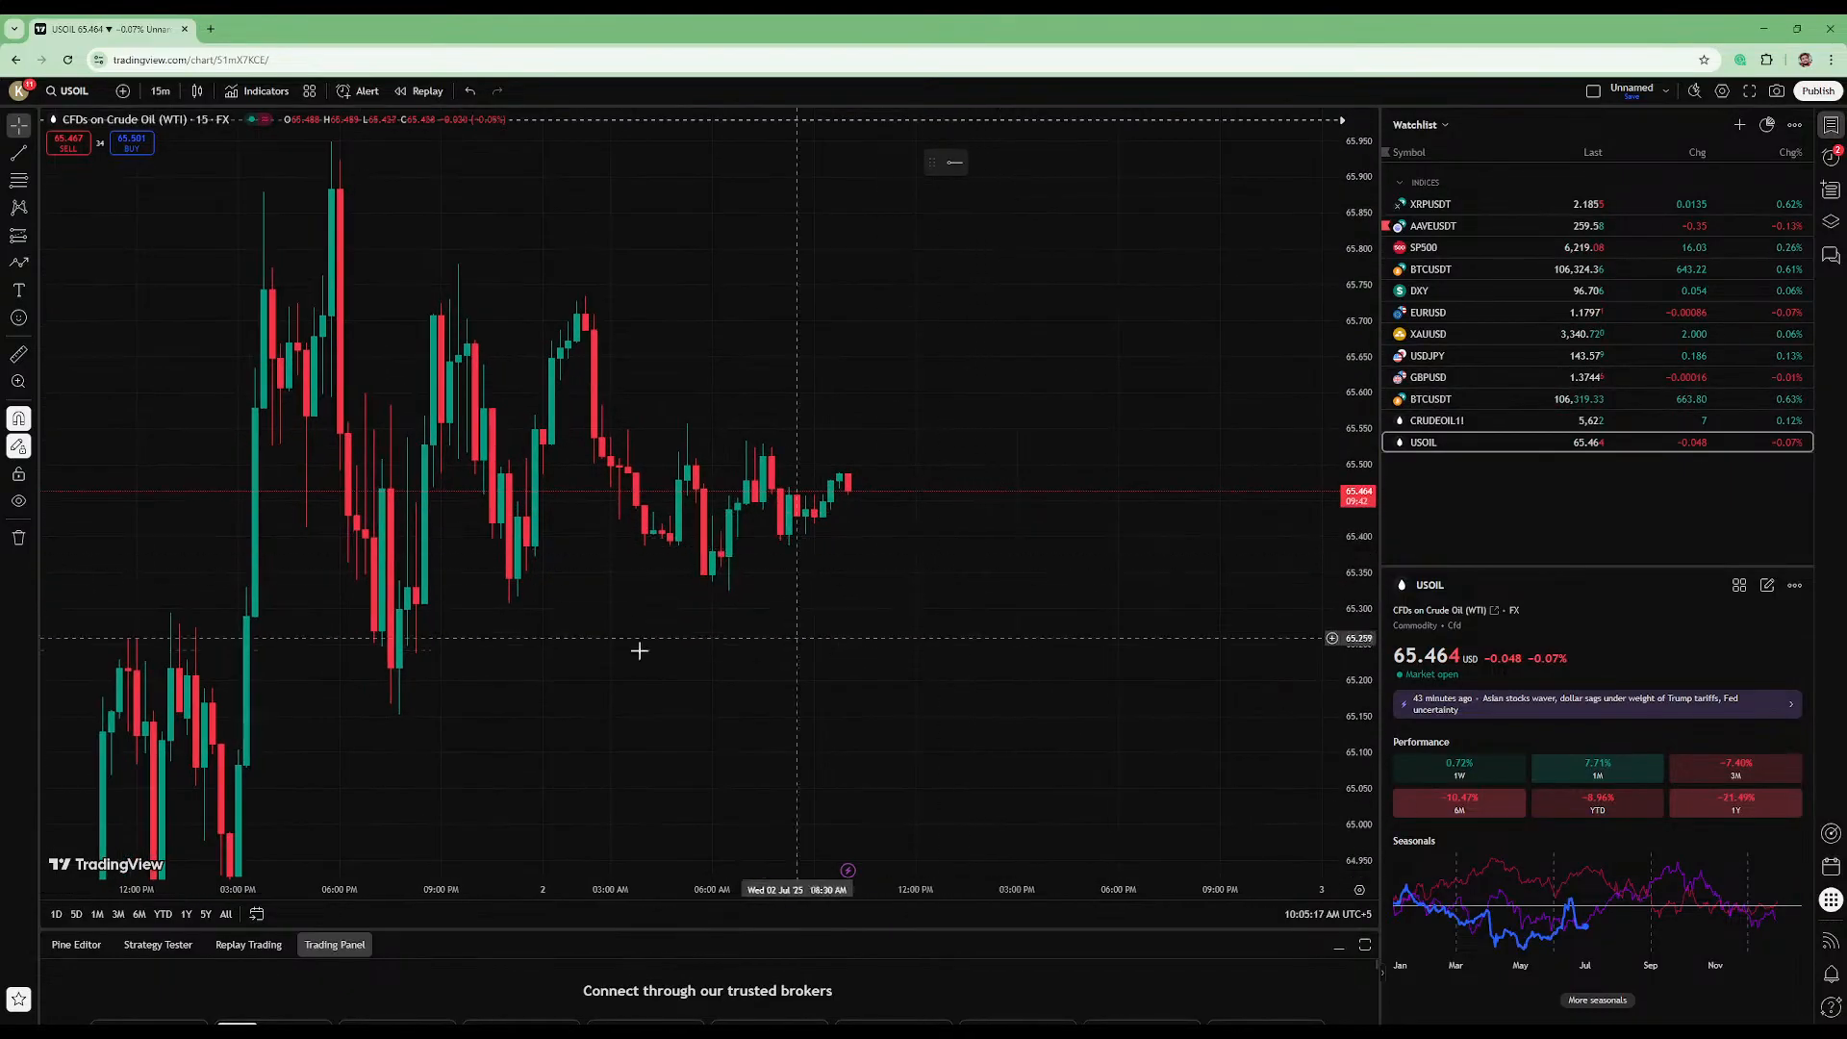
left_click(36, 164)
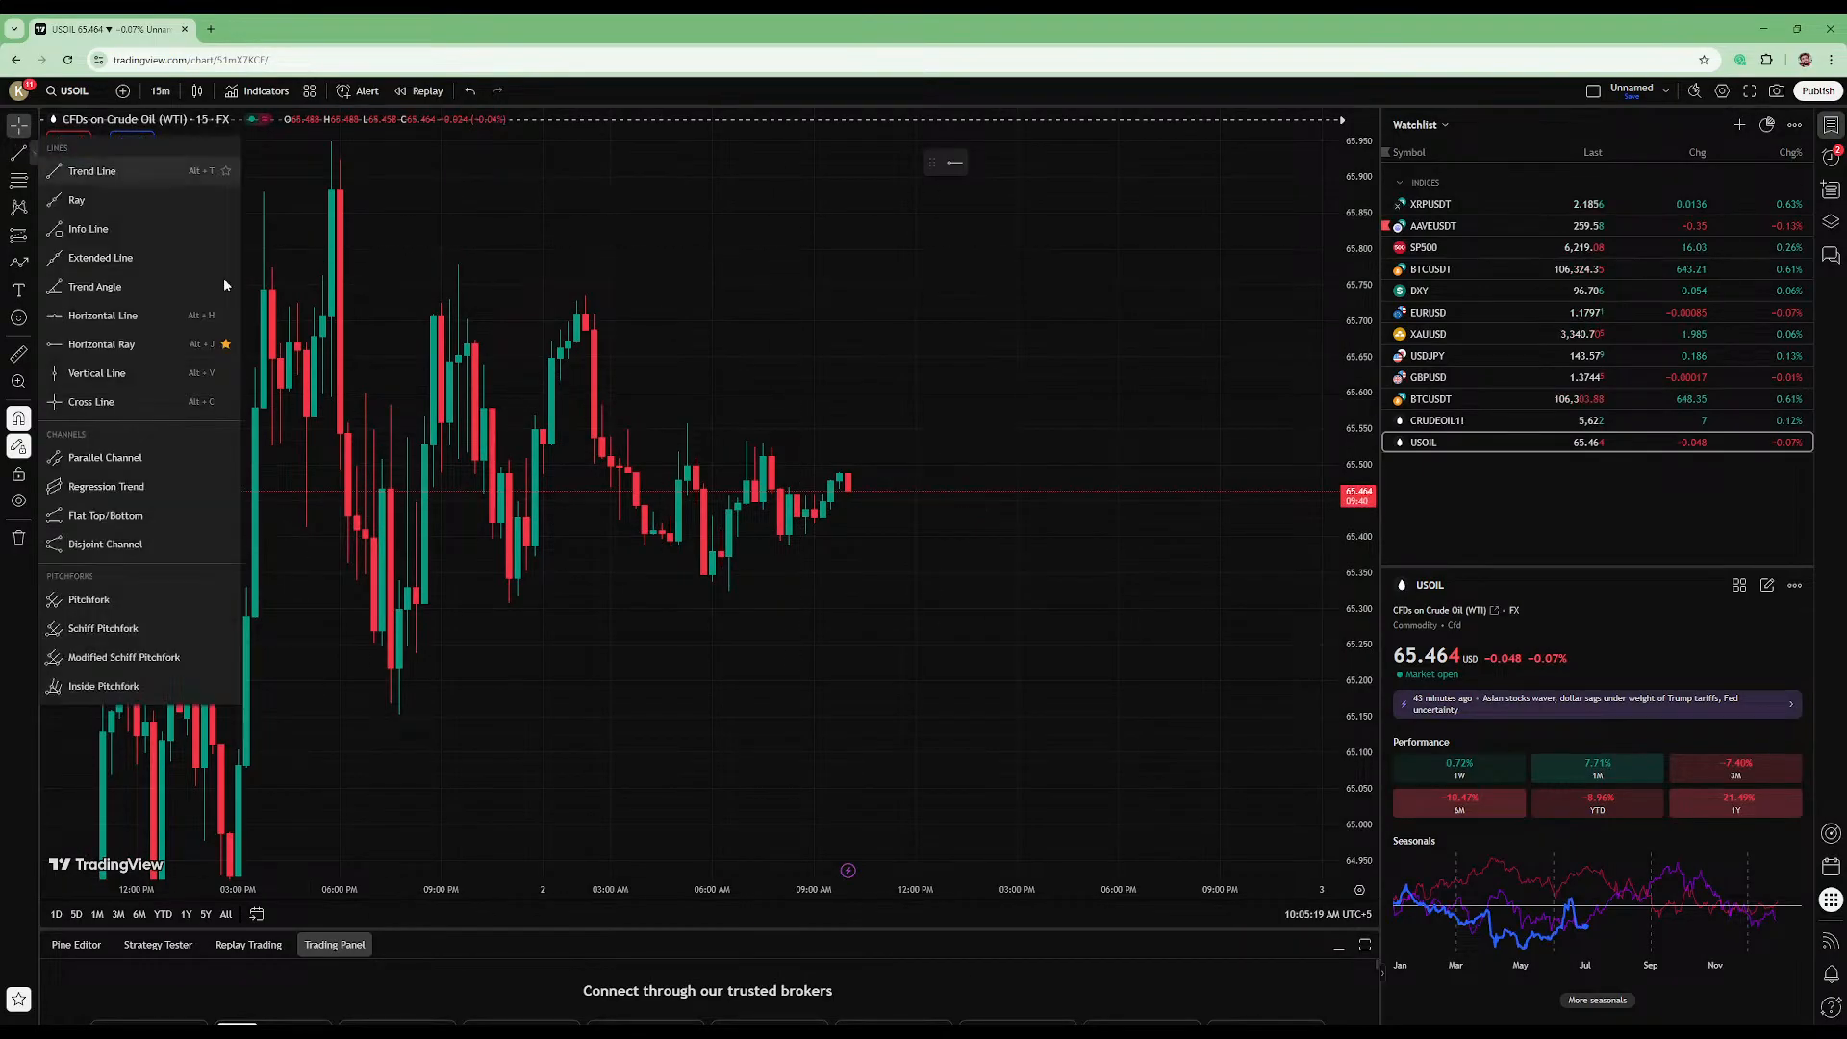
left_click(135, 315)
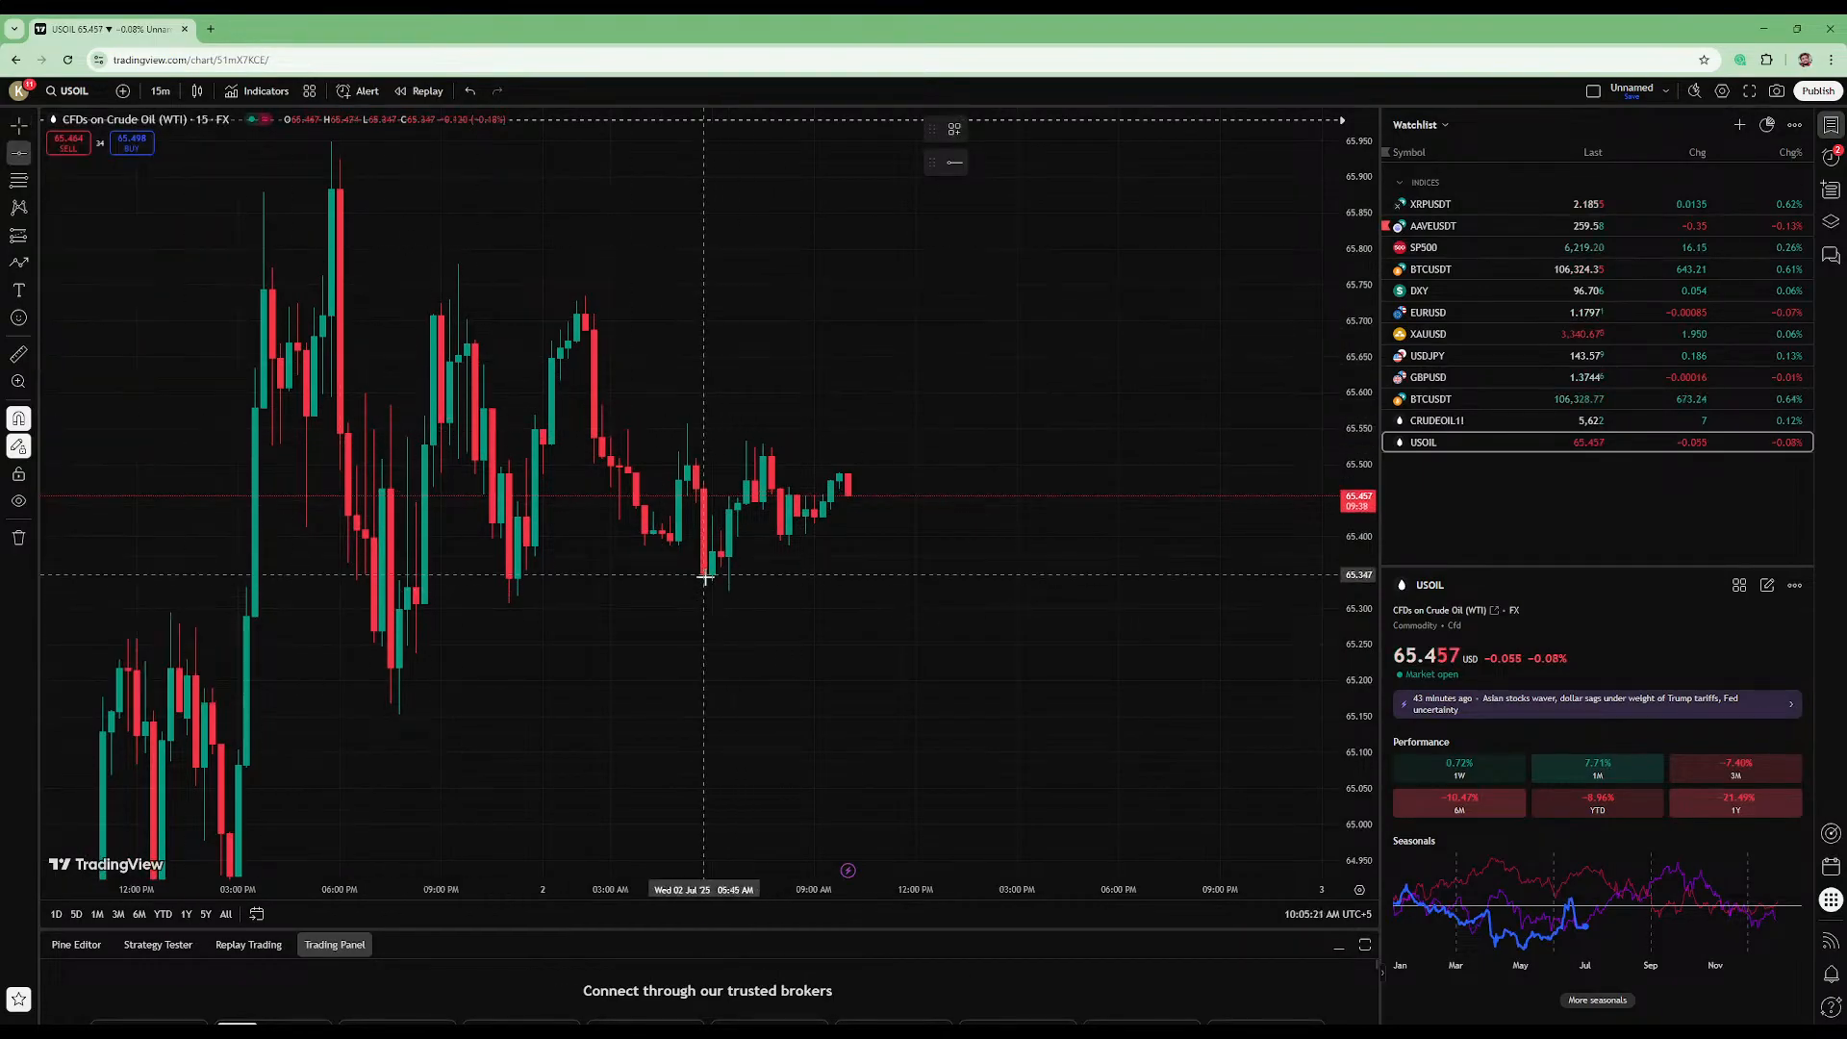
left_click(756, 574)
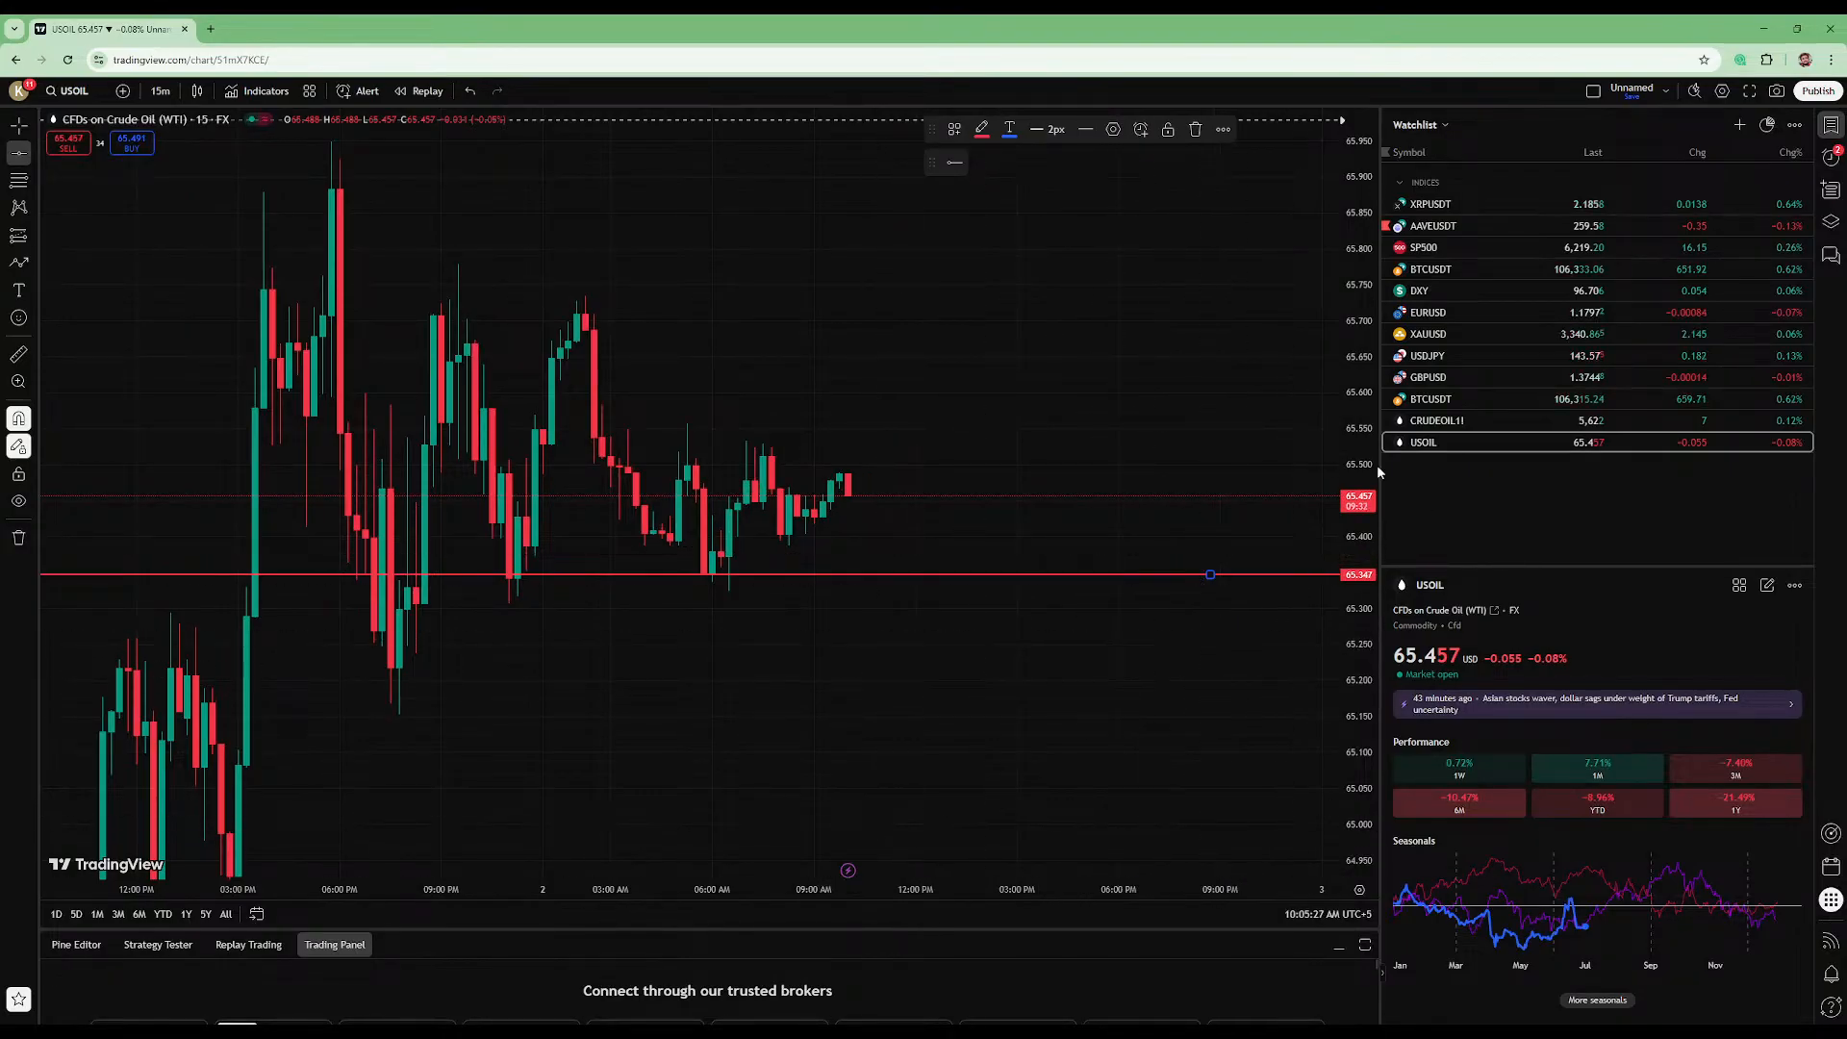
- Switch the USOIL chart to the 4-hour interval and reset the chart view
mouse_move(1352, 558)
left_mouse_down()
mouse_move(1353, 594)
mouse_move(1353, 563)
left_mouse_up()
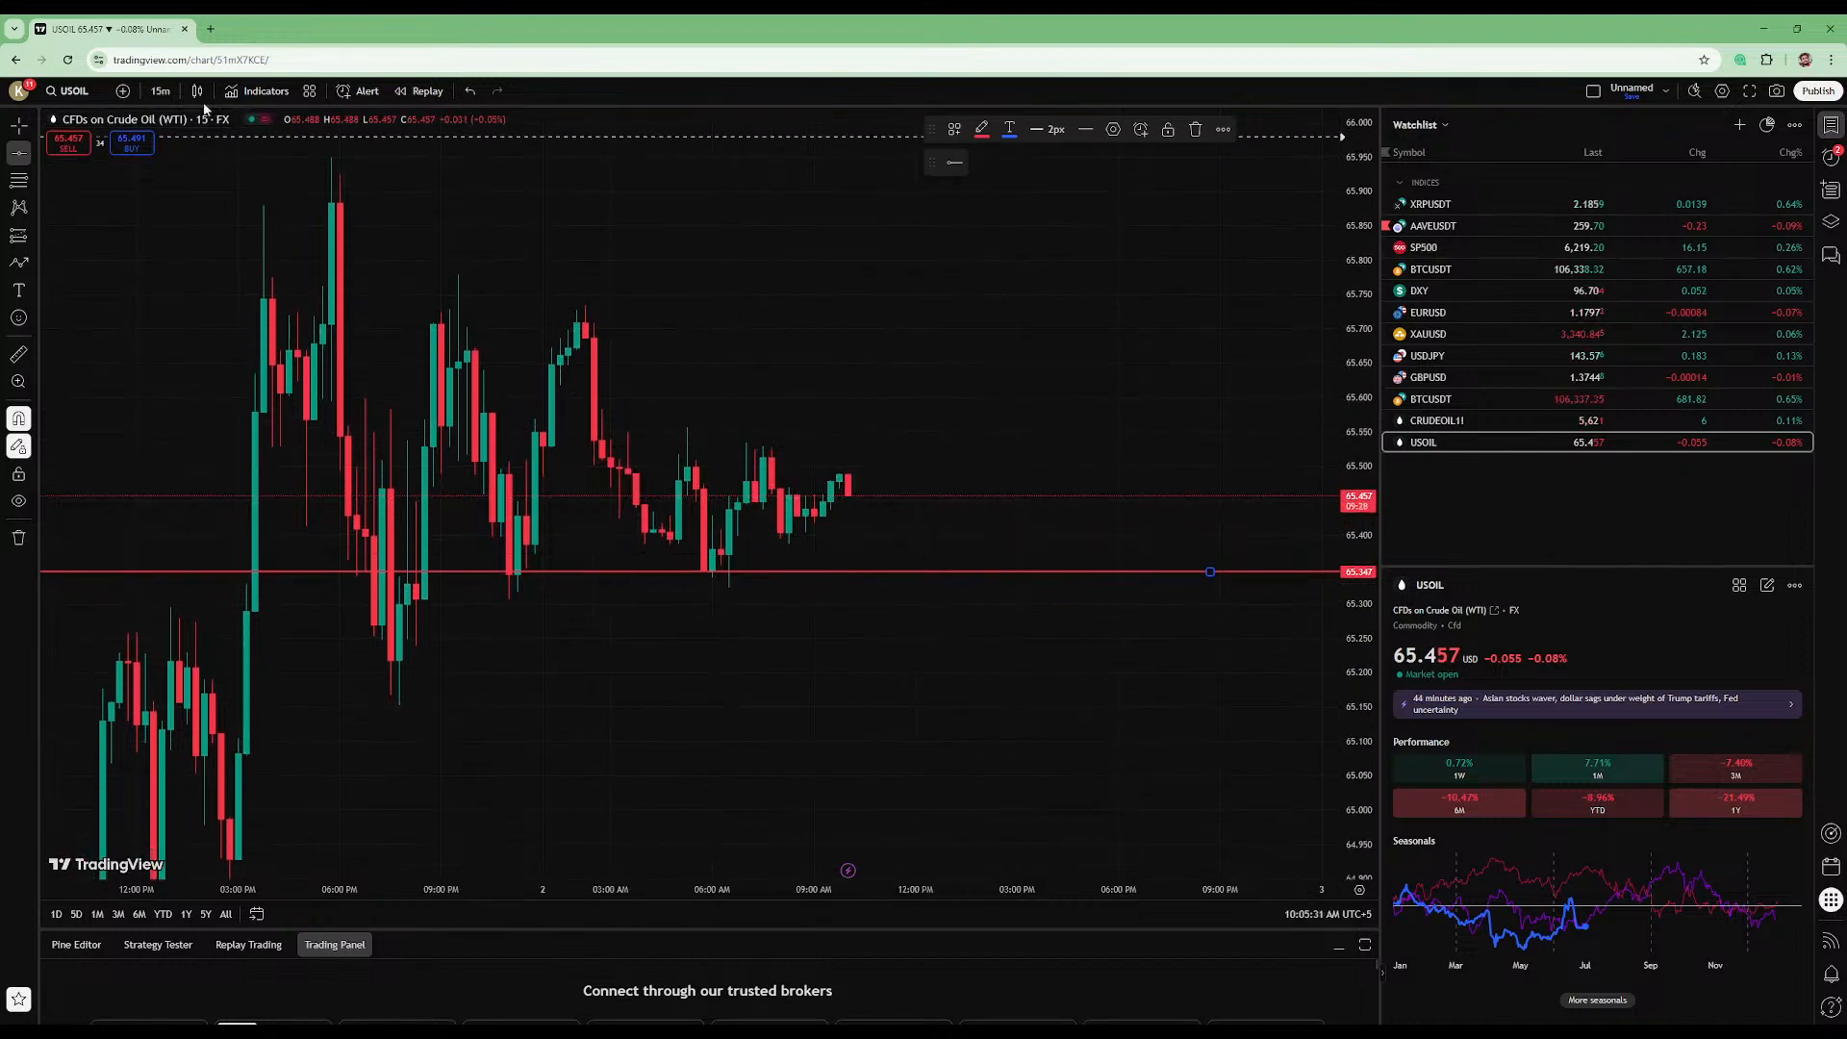
left_click(161, 92)
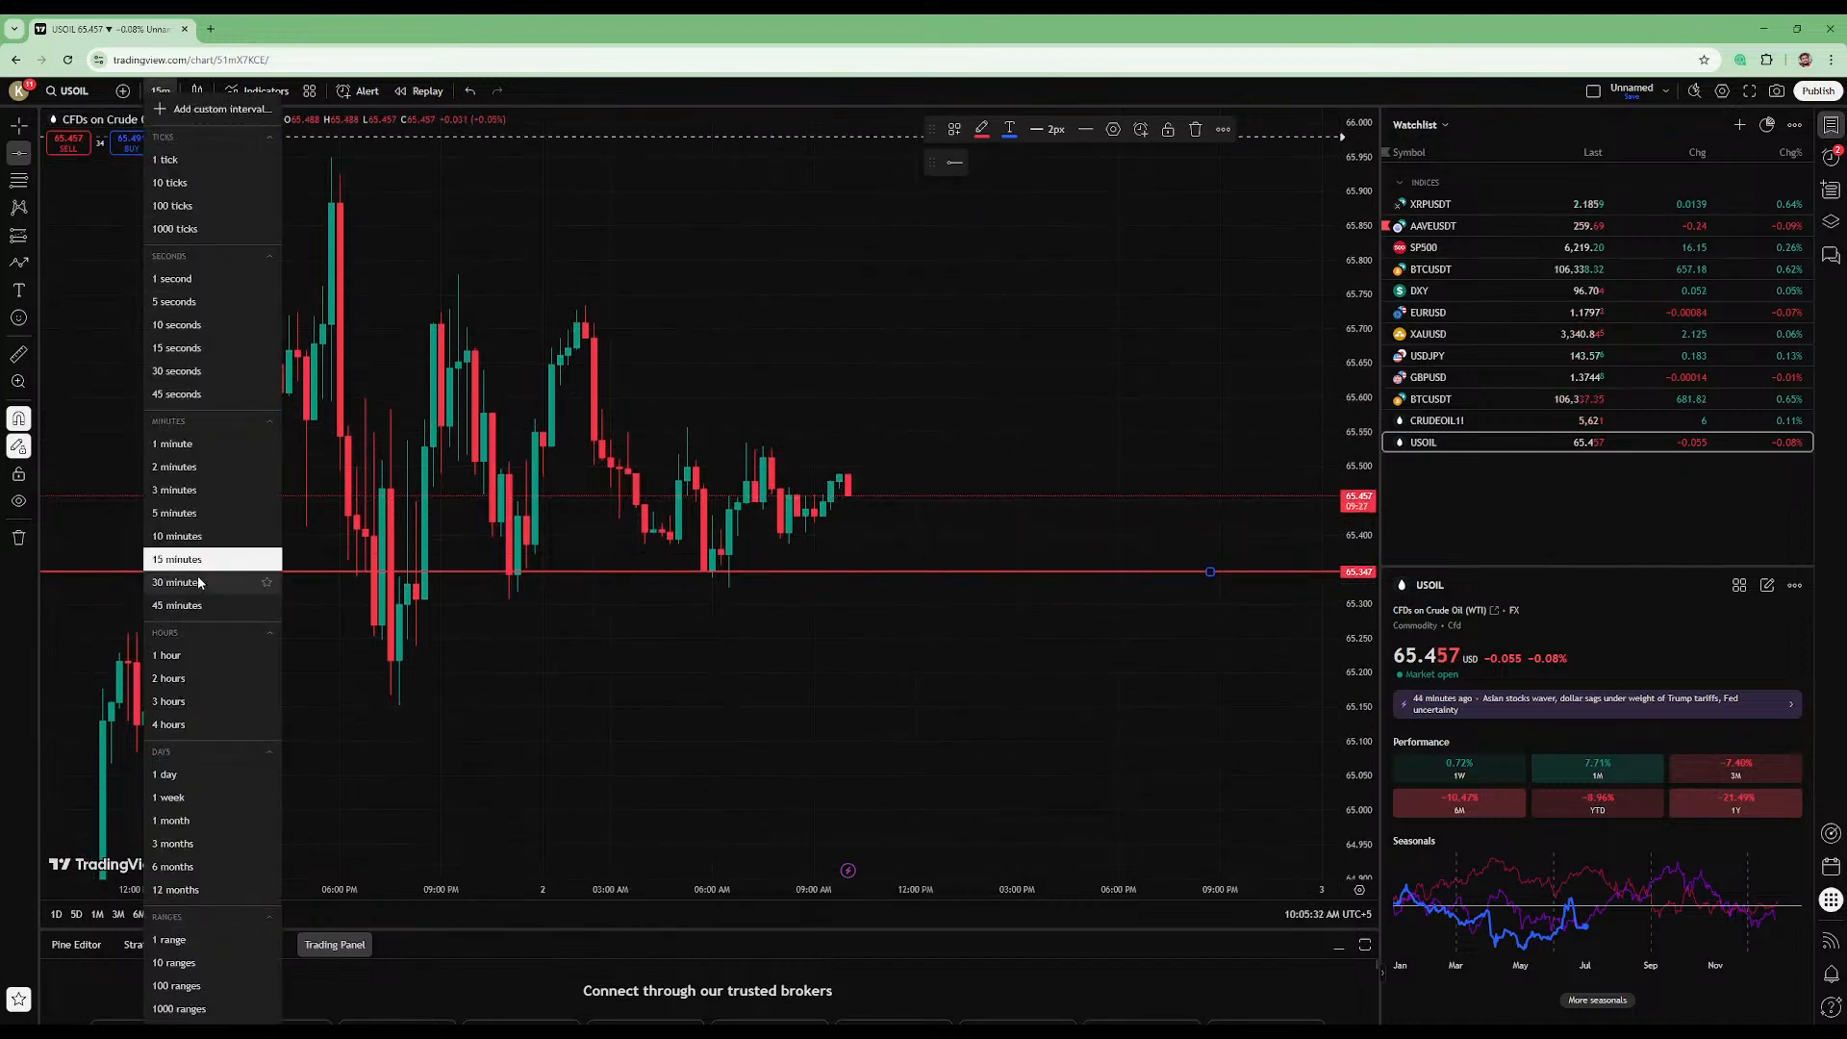
left_click(190, 724)
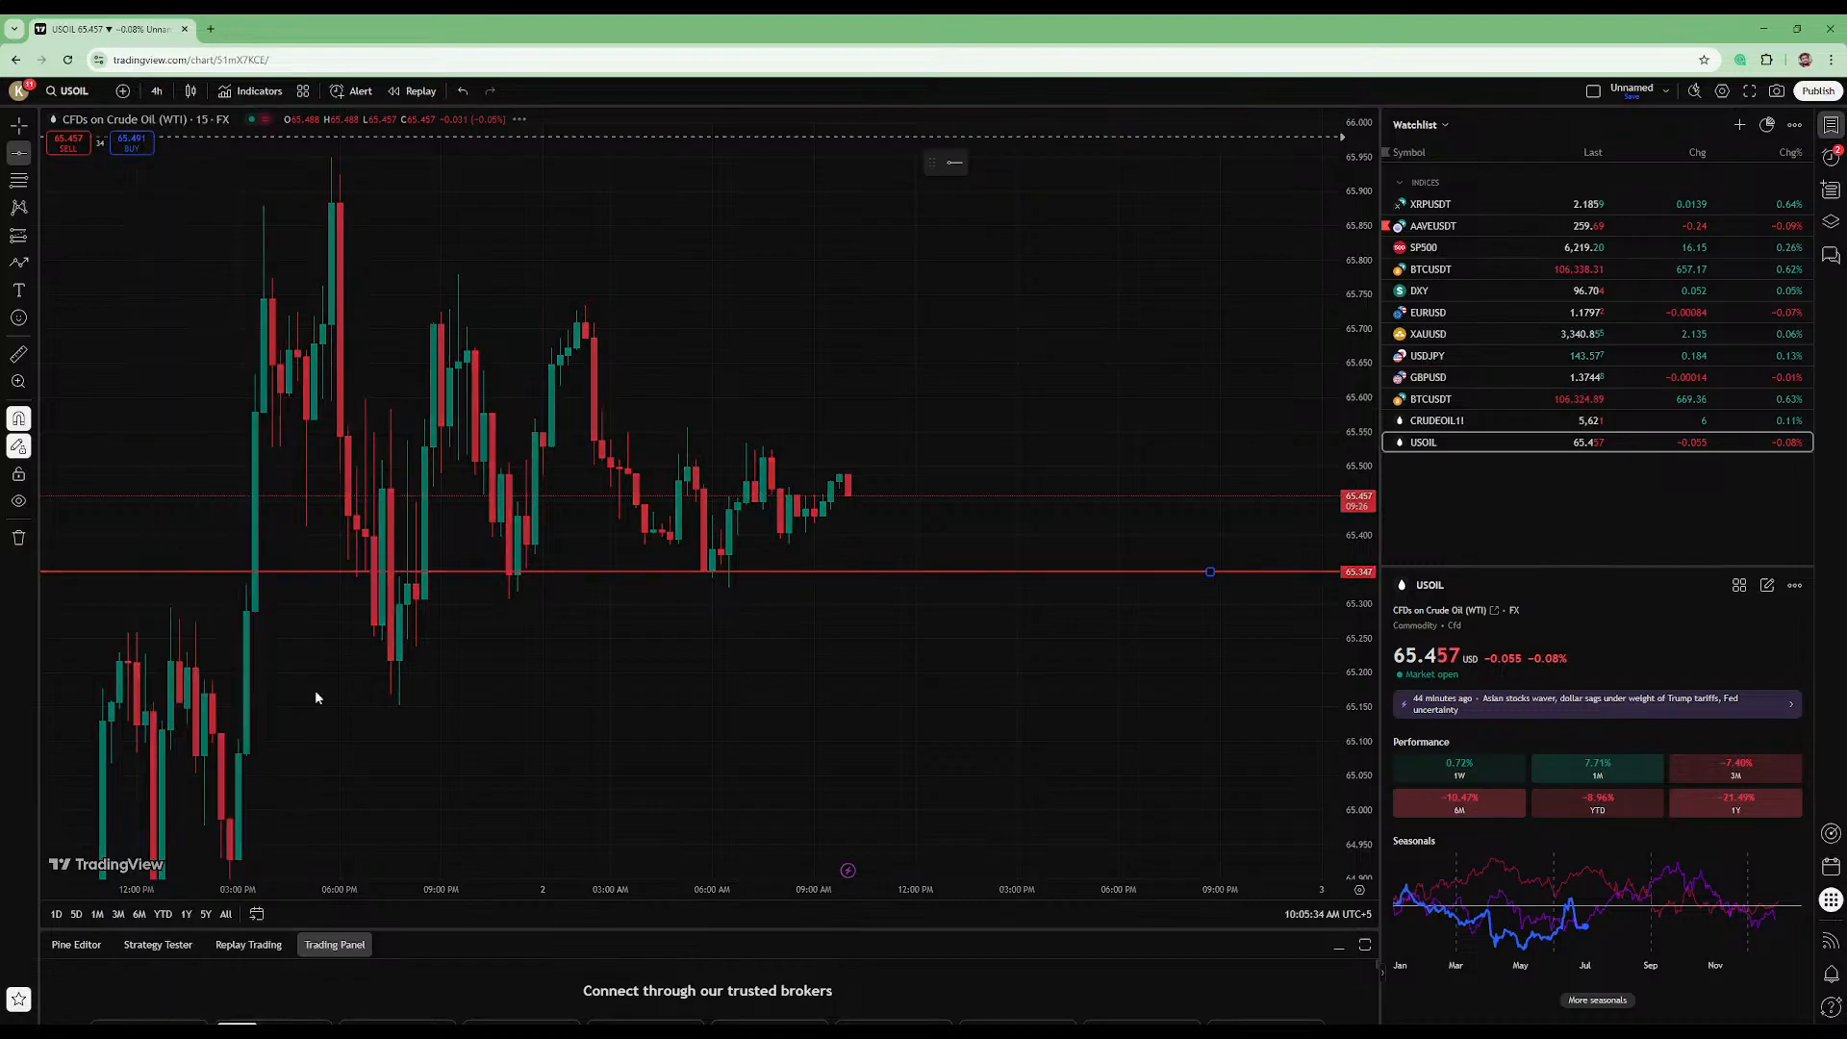
right_click(1011, 627)
left_click(1059, 643)
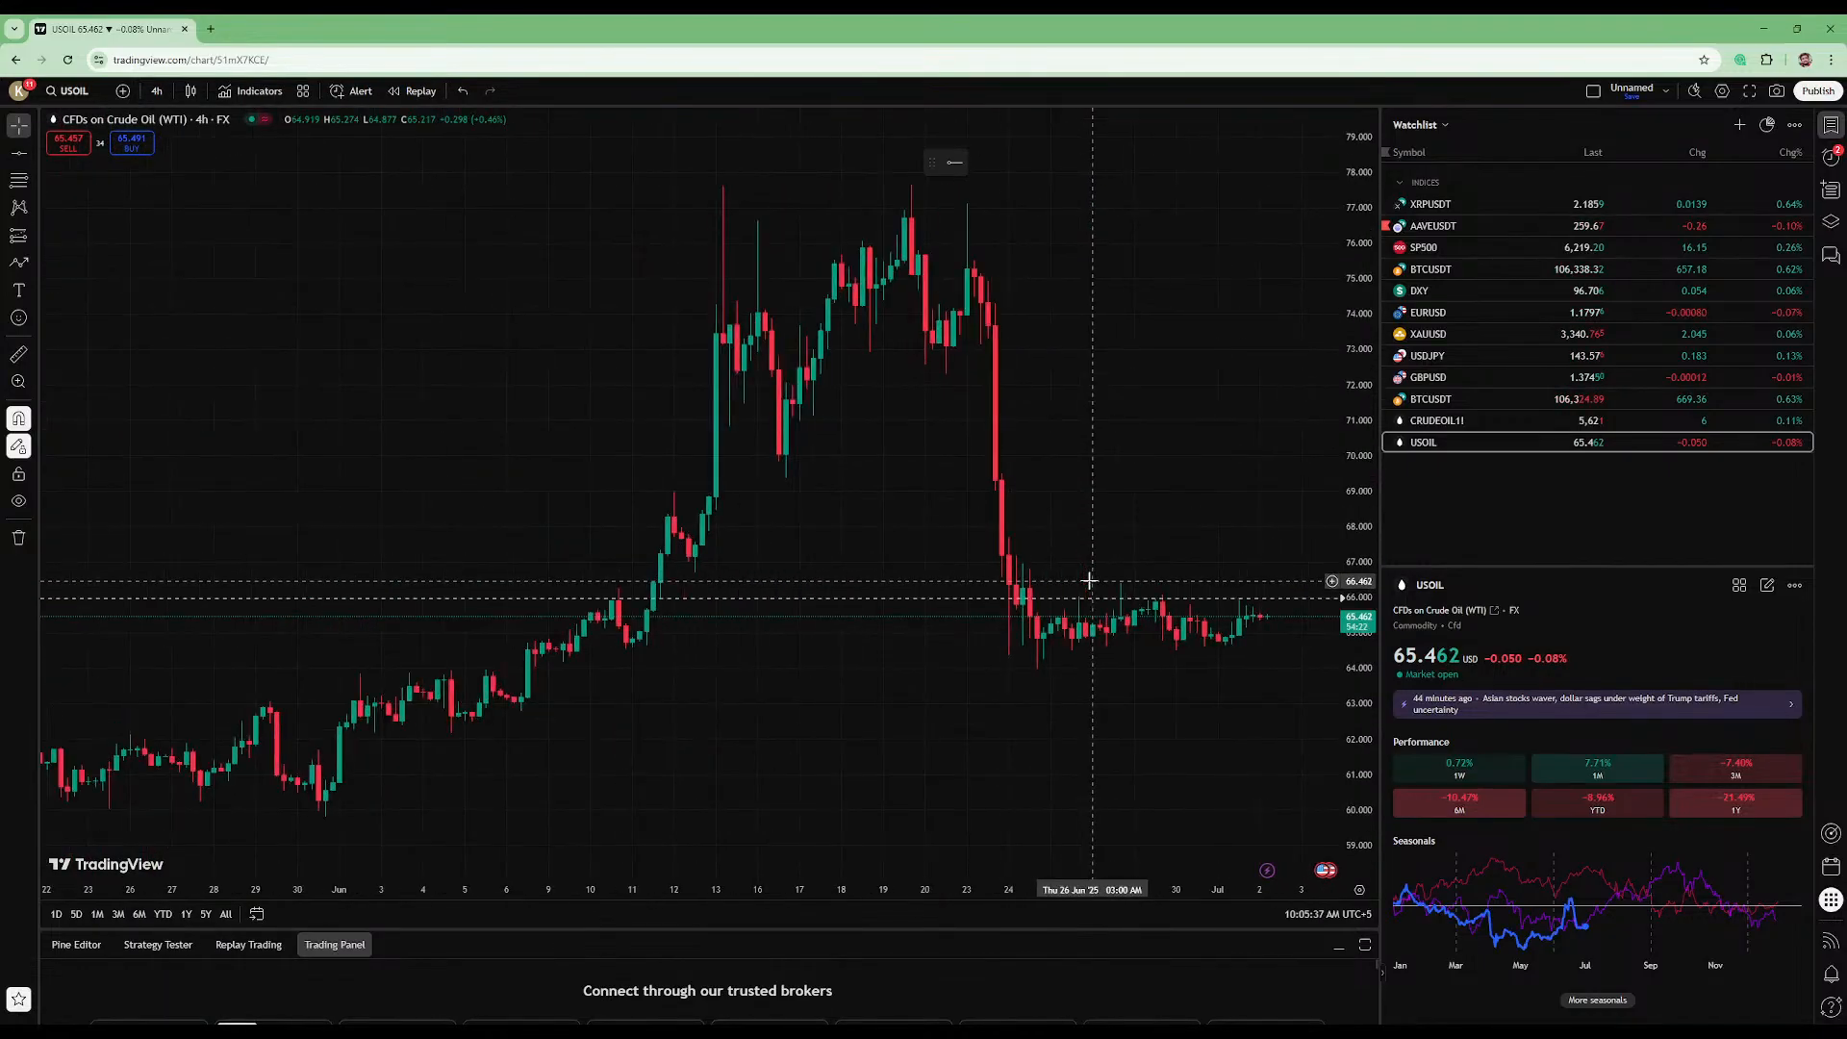
scroll(1090, 581, "up", 3)
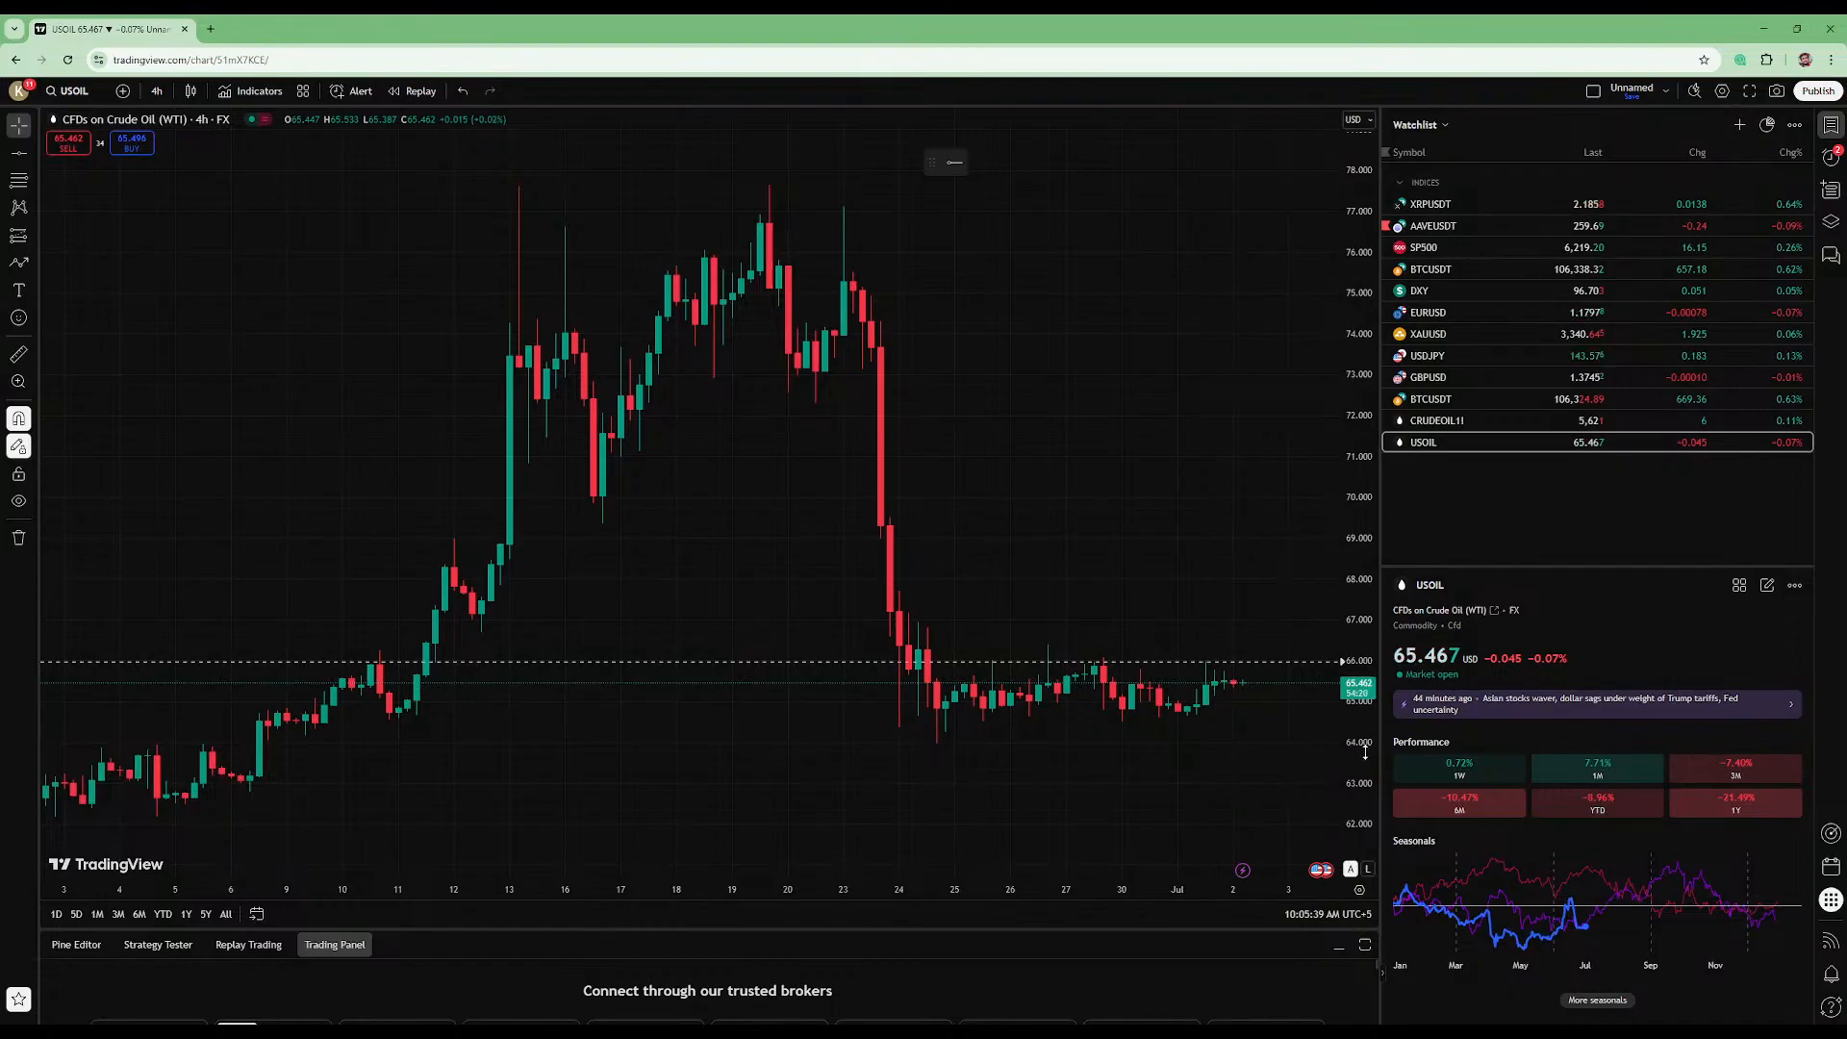
left_click_drag(1364, 754, 1364, 678)
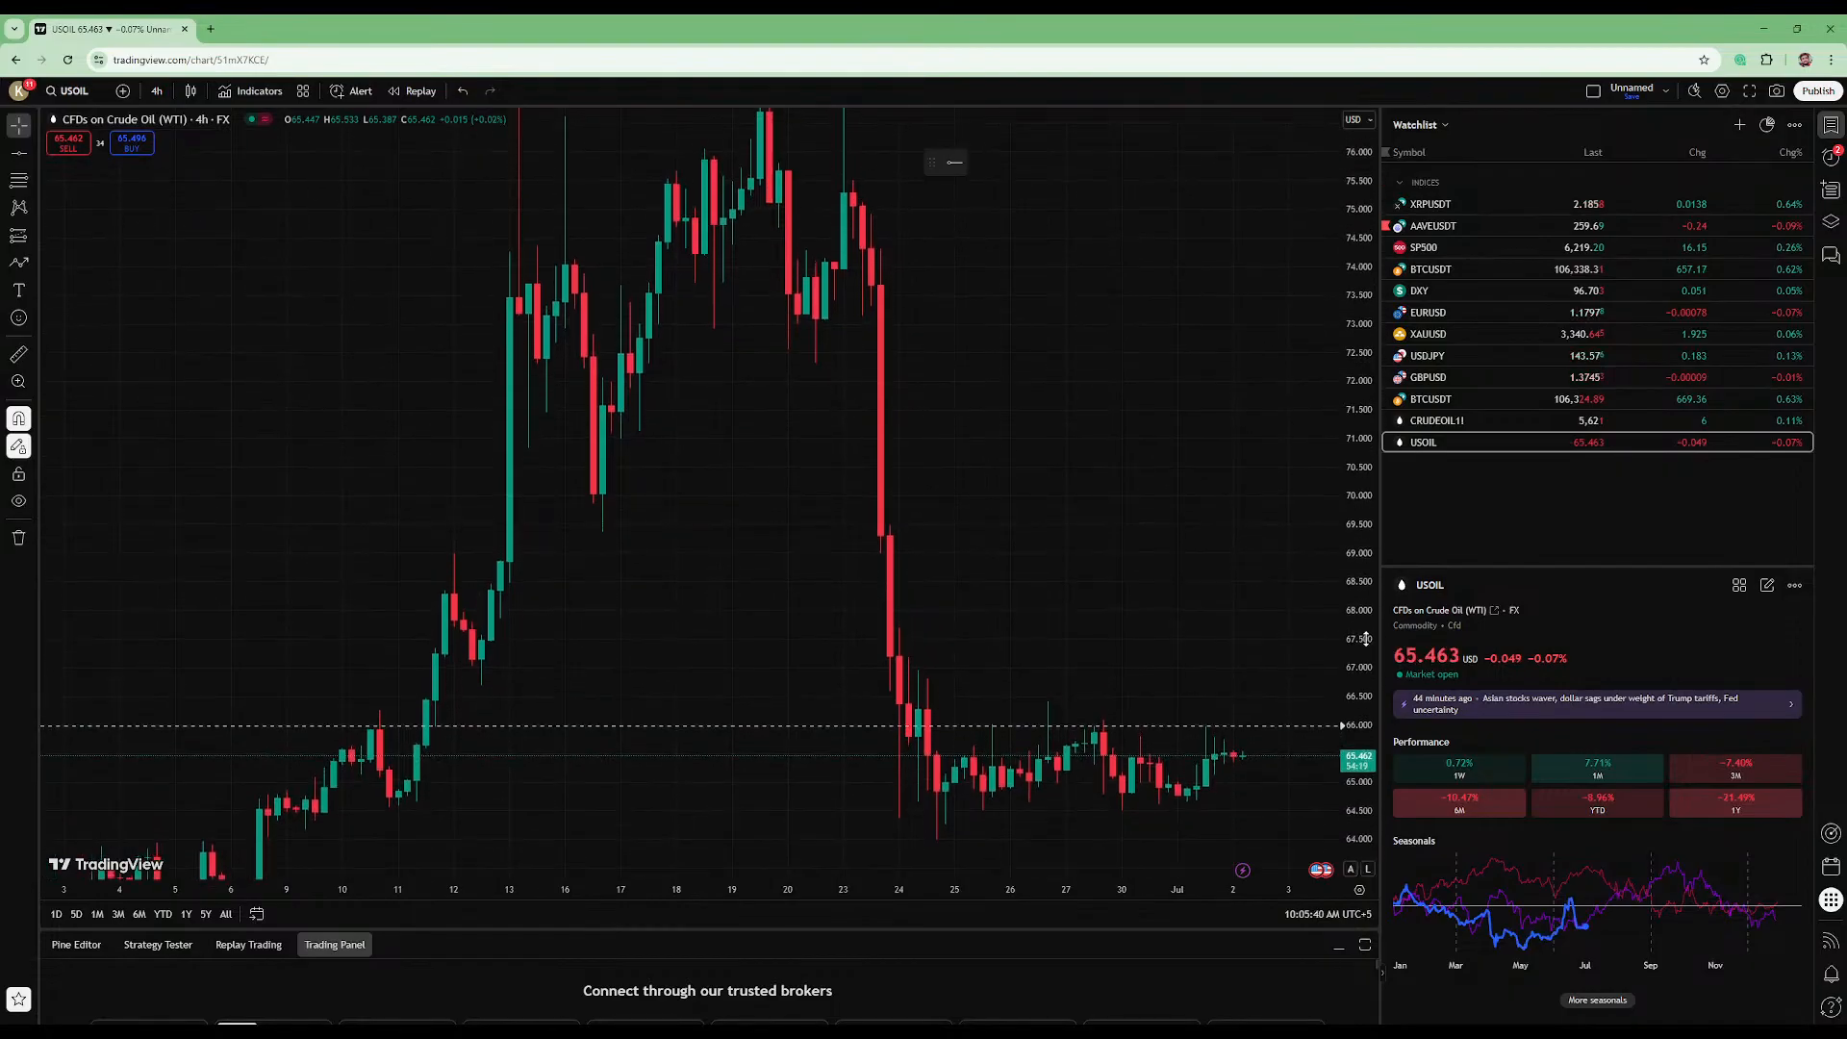
- Draw a descending trend line from the 26 June high at 66.403 through the 27 June high at about 66.077
left_click(27, 154)
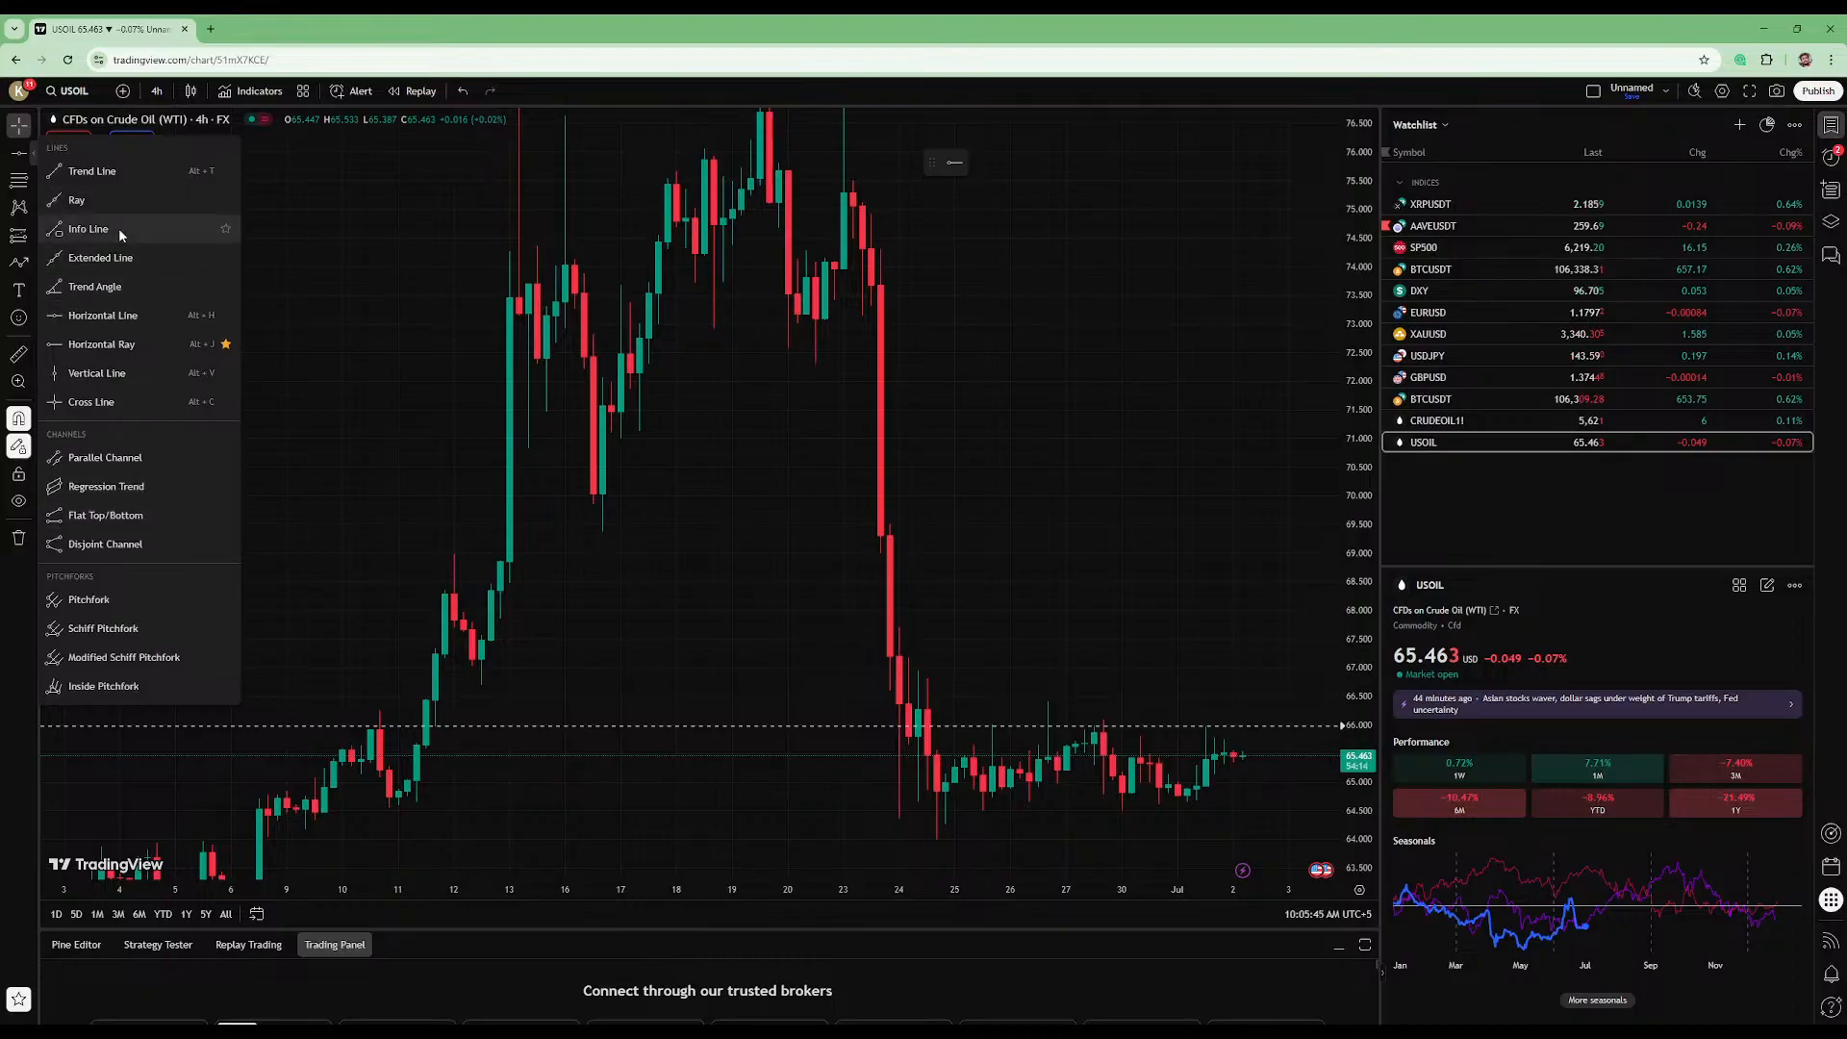
left_click(135, 161)
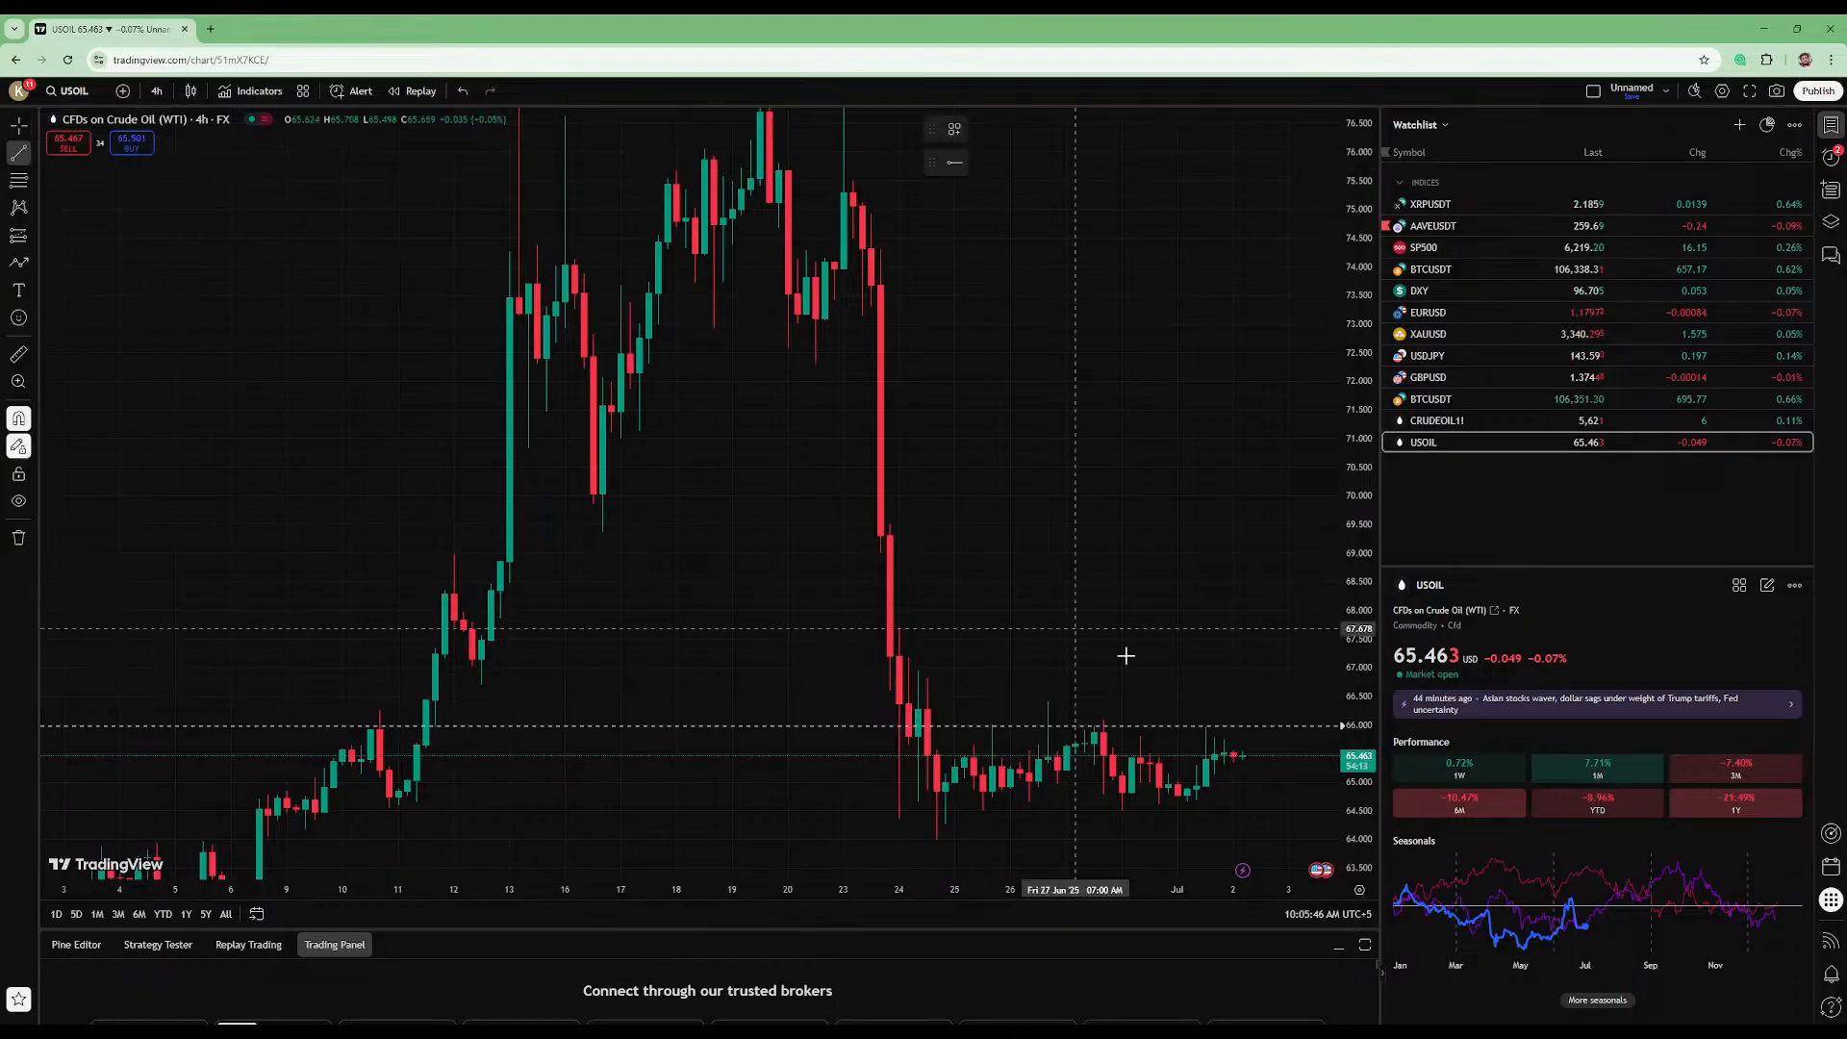
left_click(1049, 702)
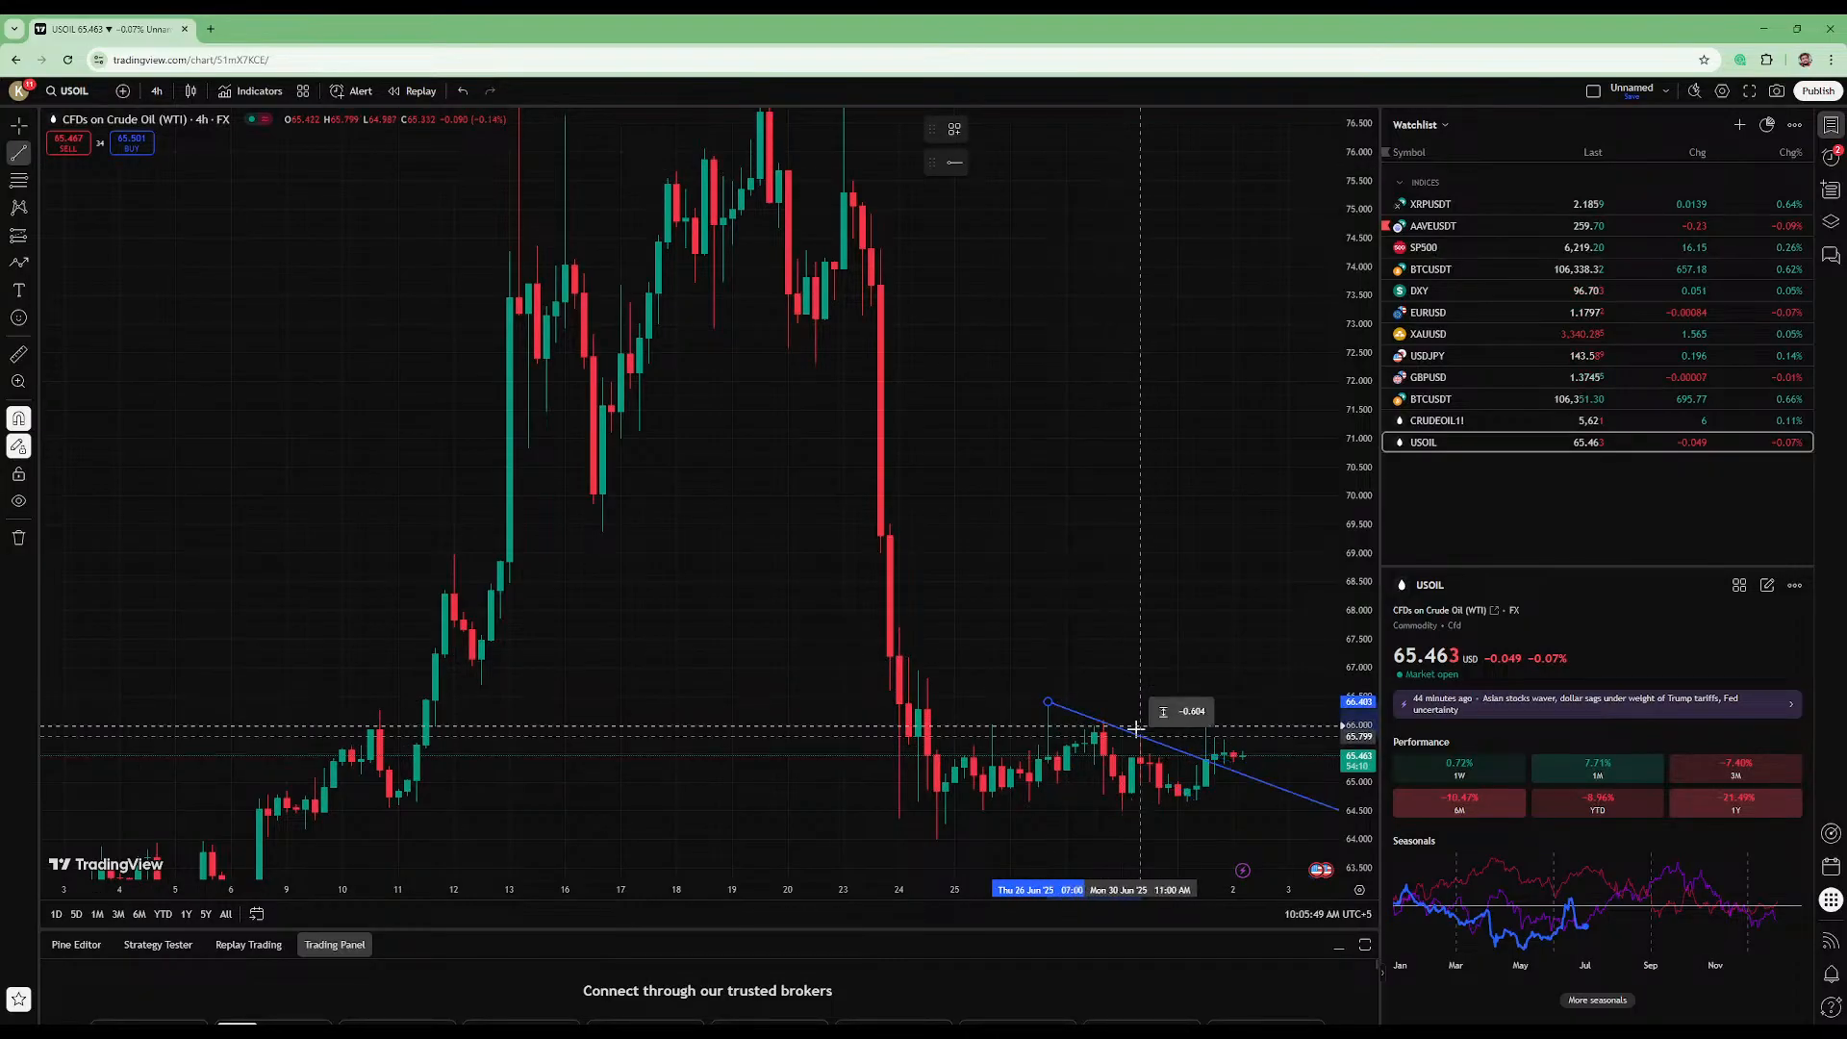
left_click(1101, 718)
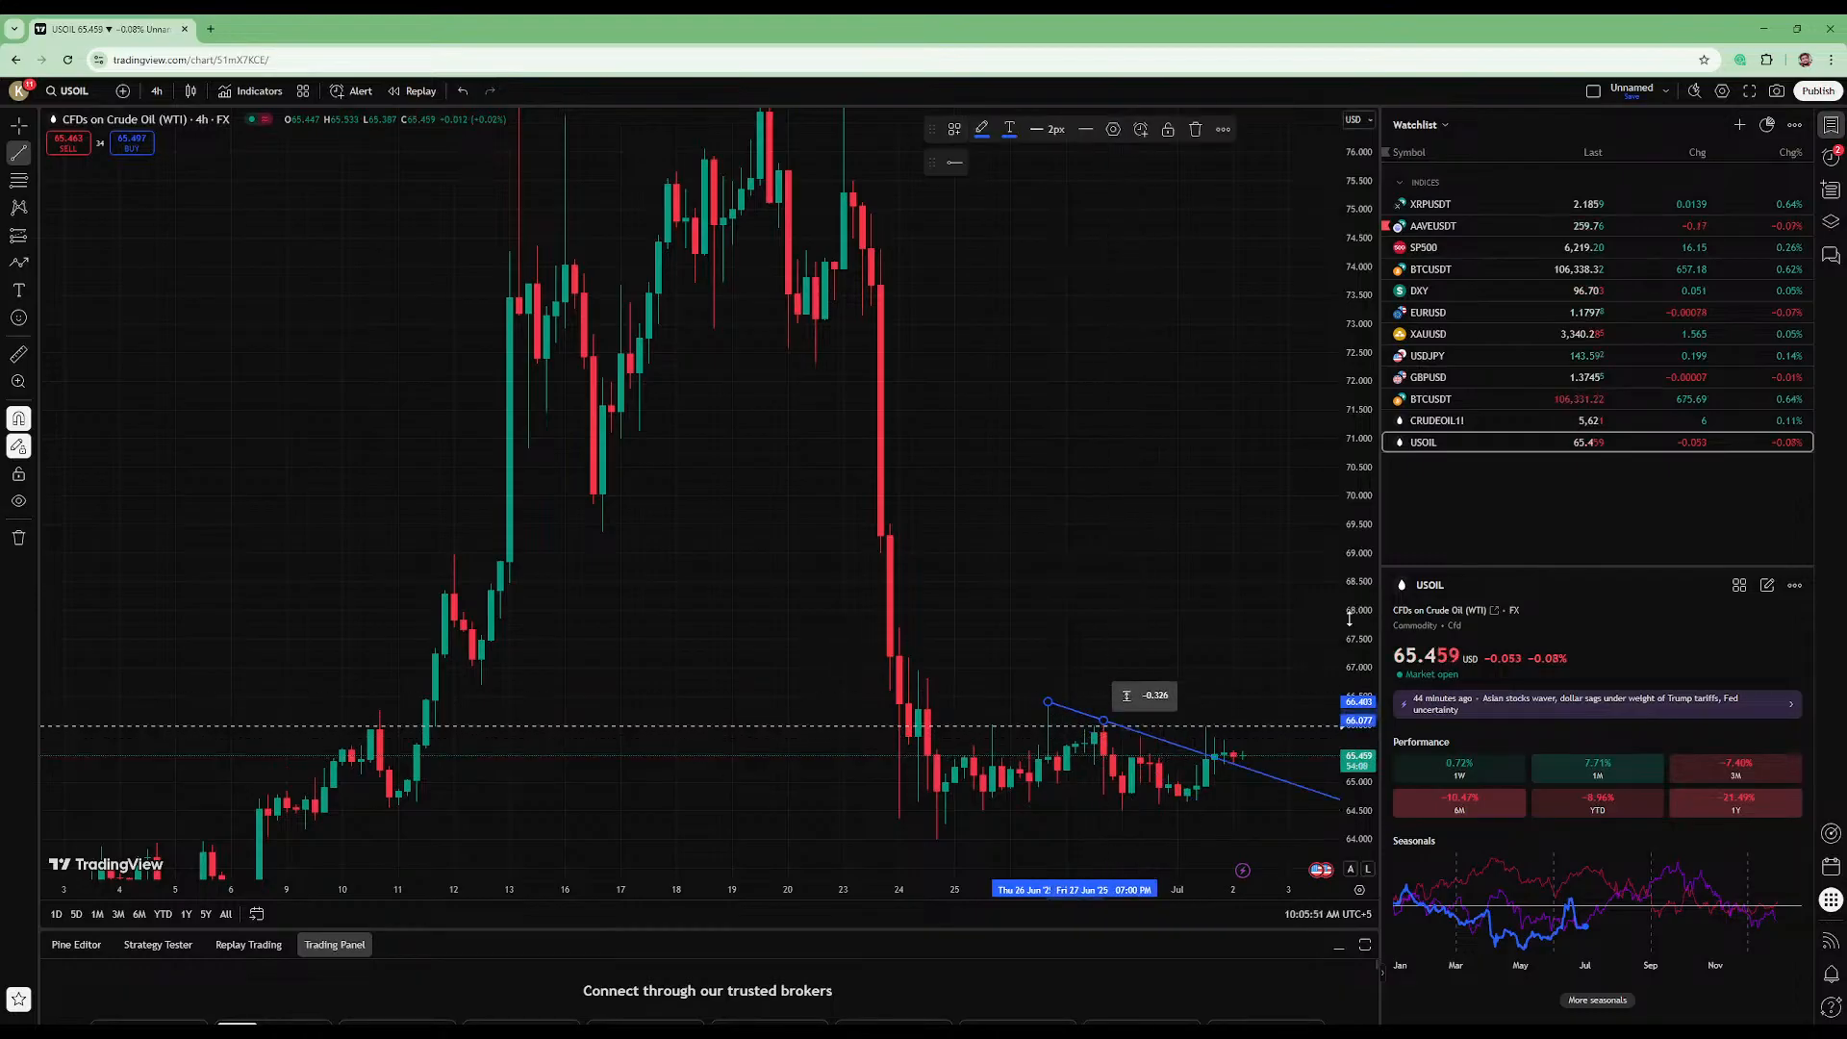
left_click(27, 133)
- Place a horizontal line at about 64.77 along the 1 July candle lows
left_click_drag(1149, 577, 662, 283)
scroll(678, 385, "up", 2)
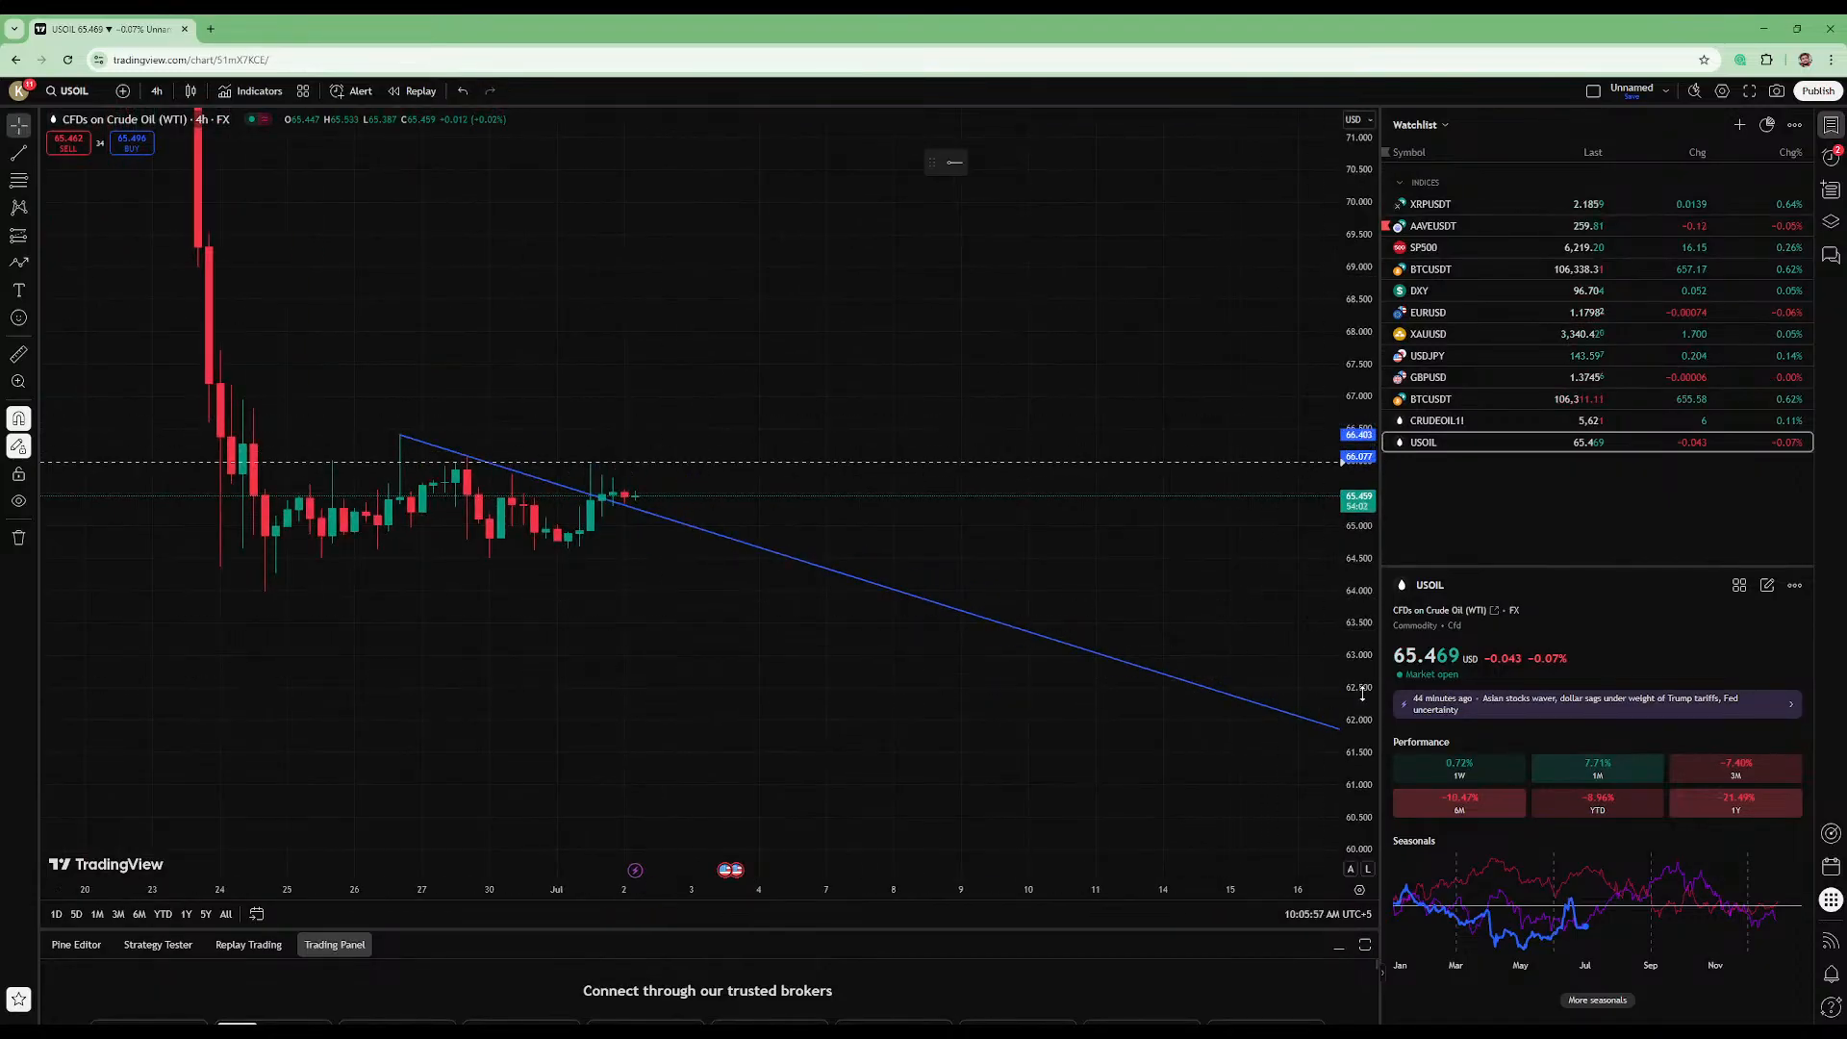
left_click_drag(1358, 712, 1370, 332)
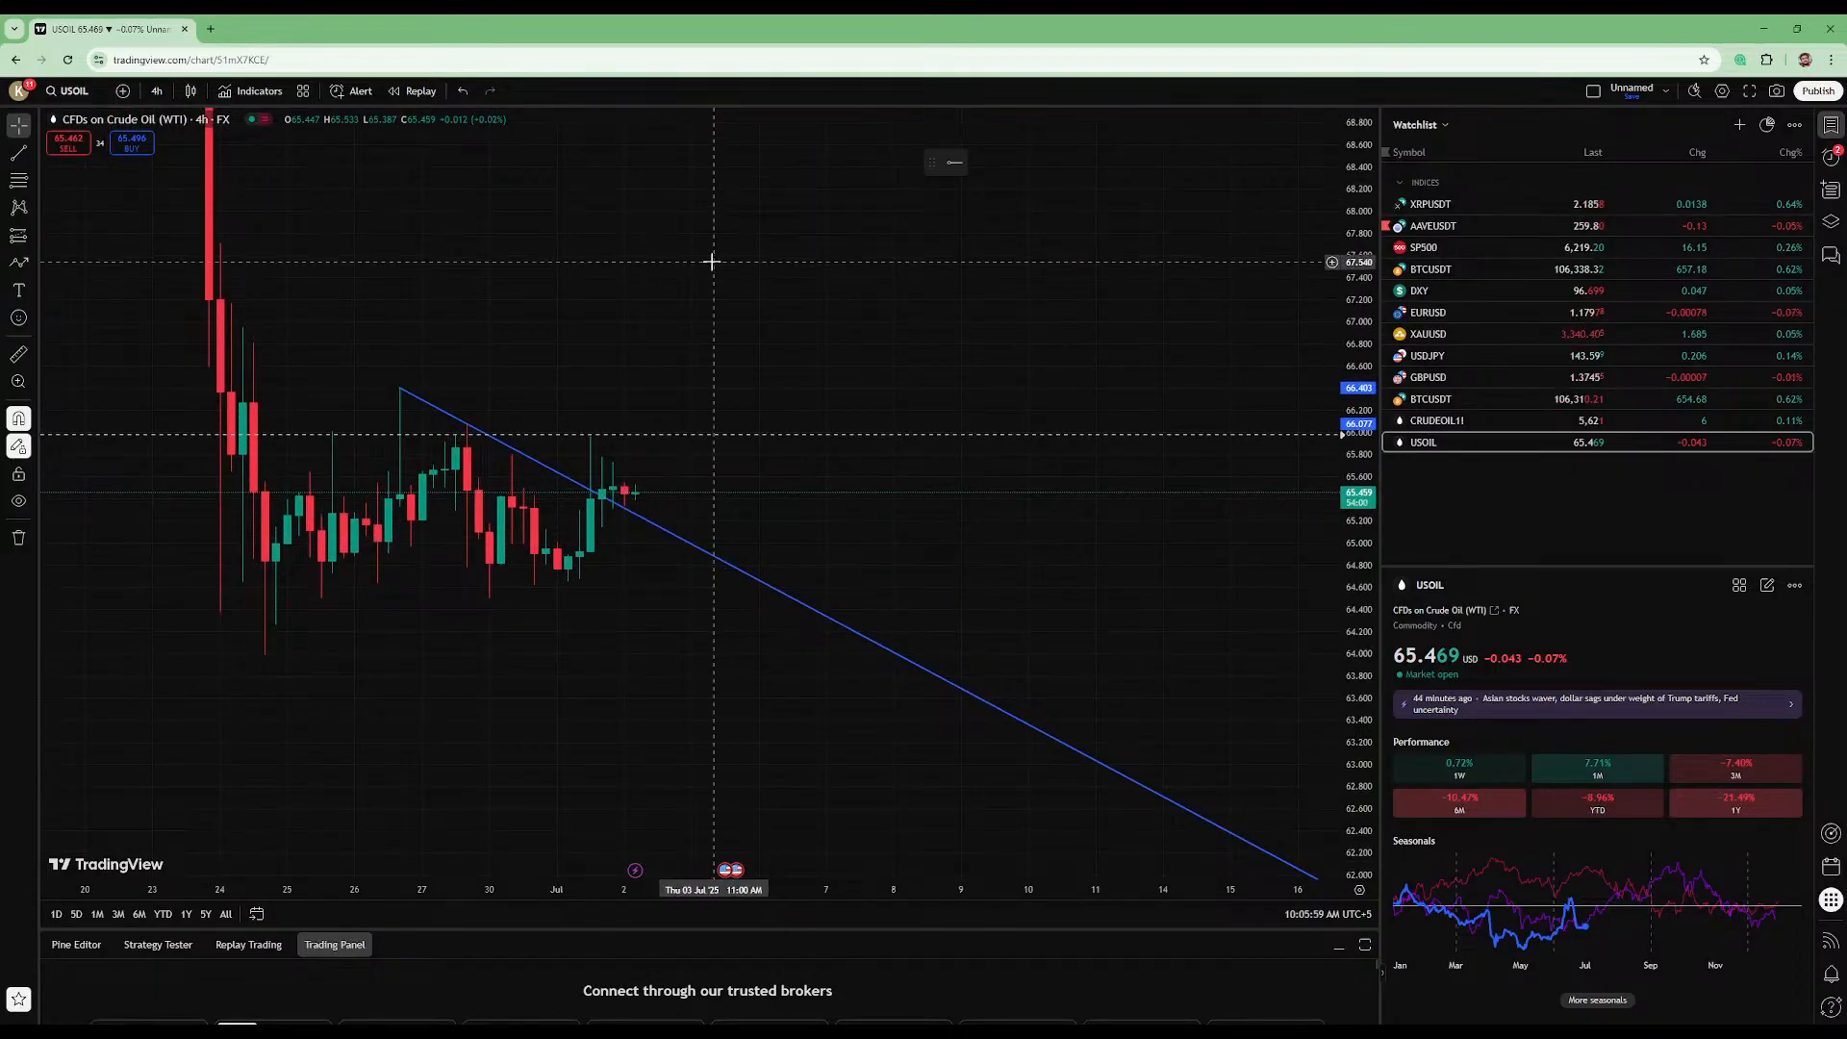
left_click(32, 153)
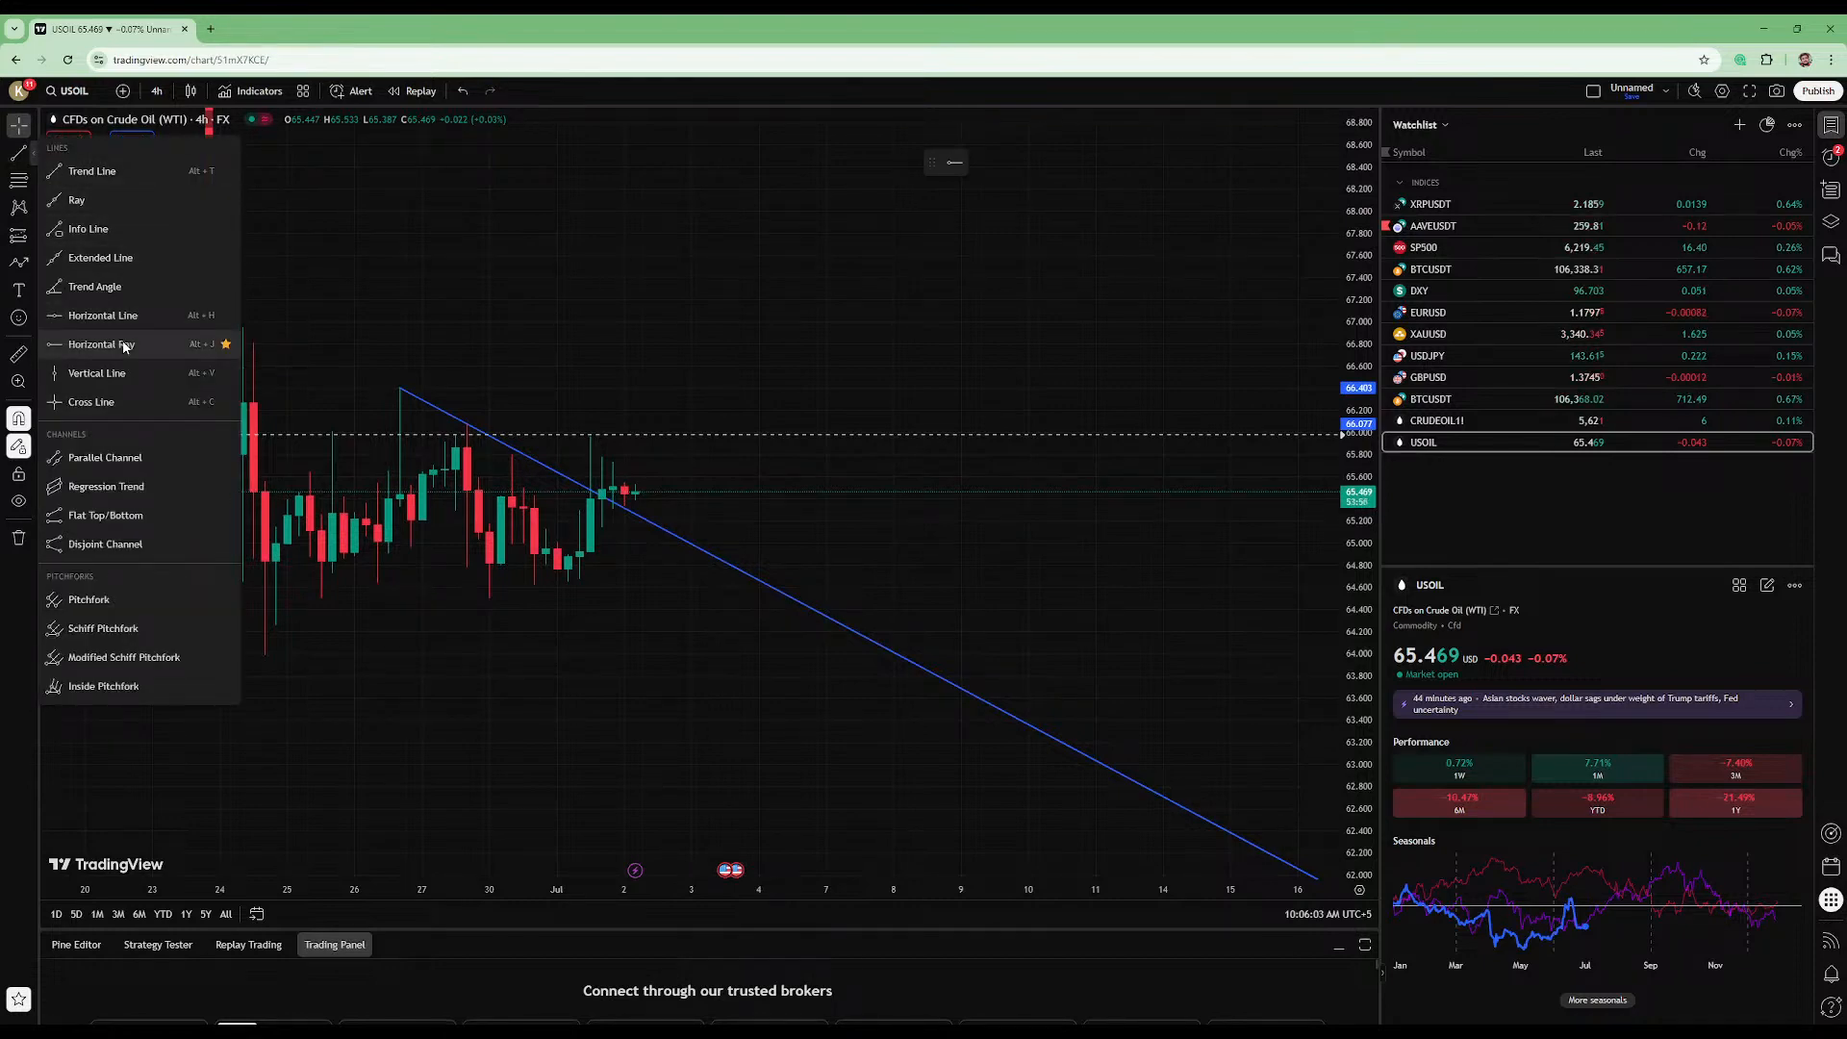
left_click(101, 315)
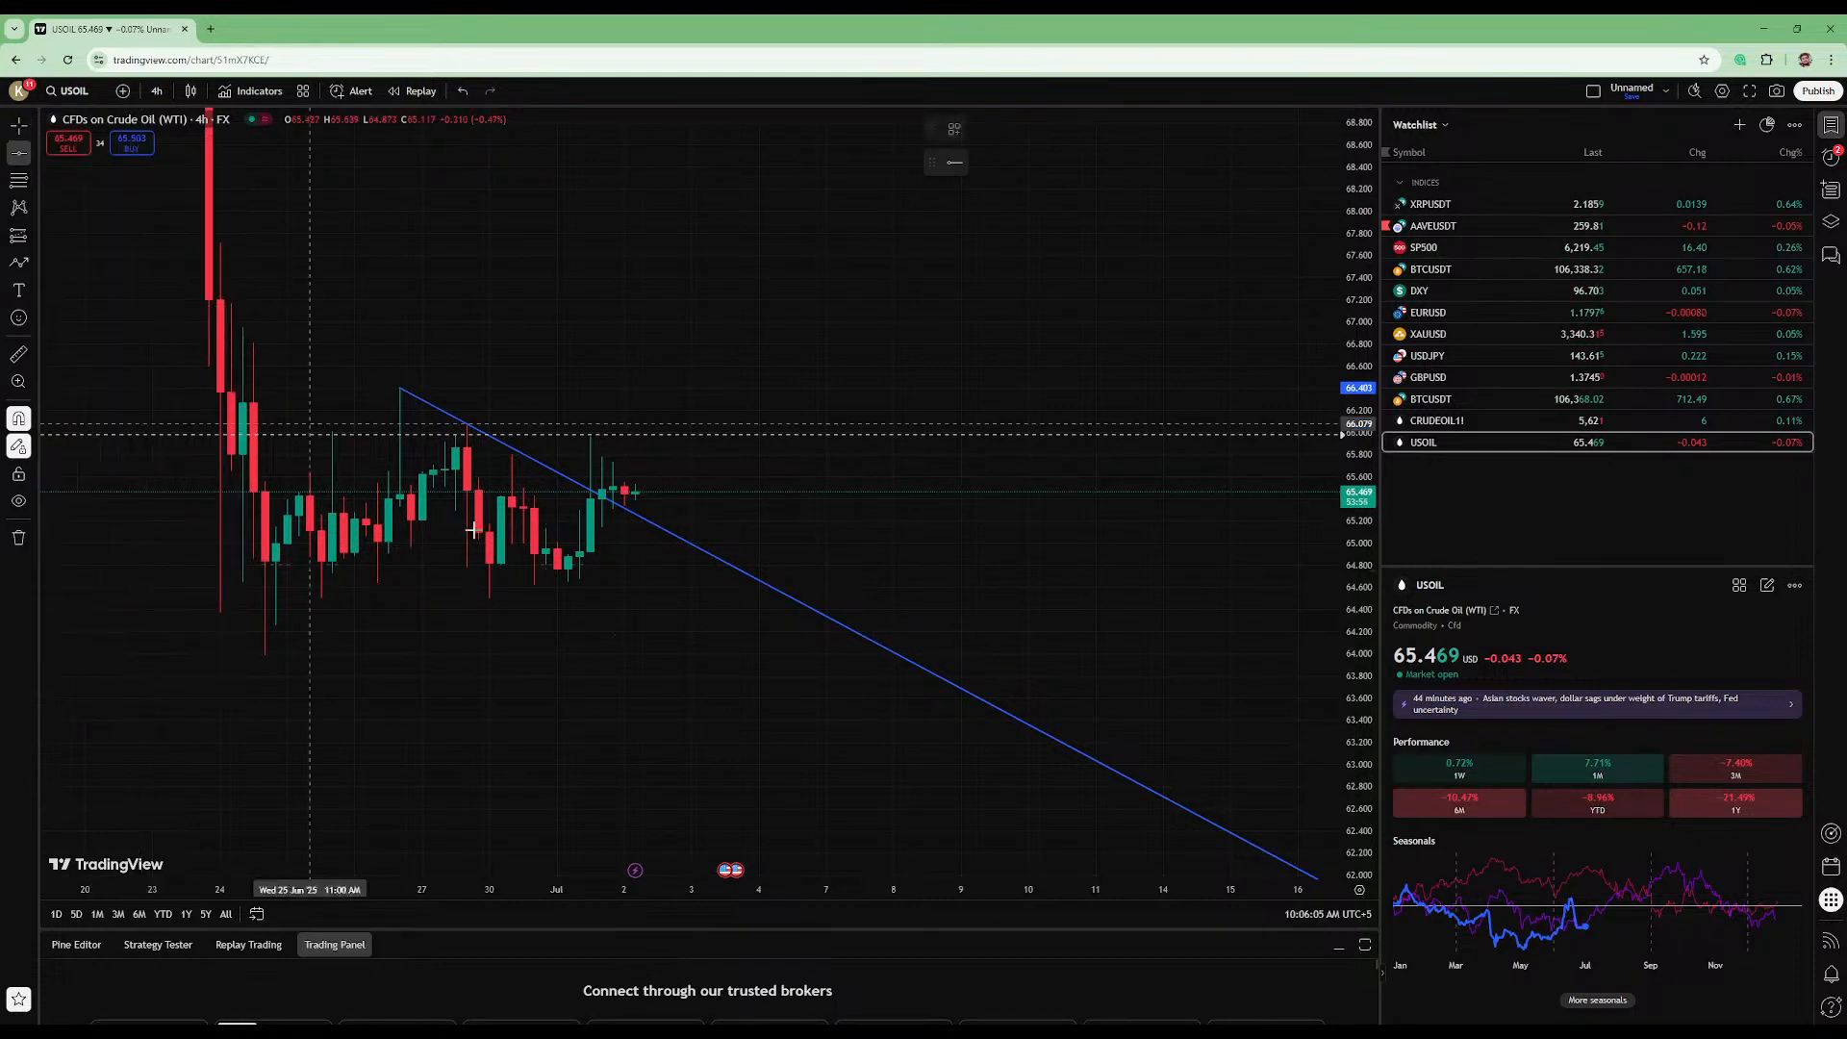
left_click(568, 568)
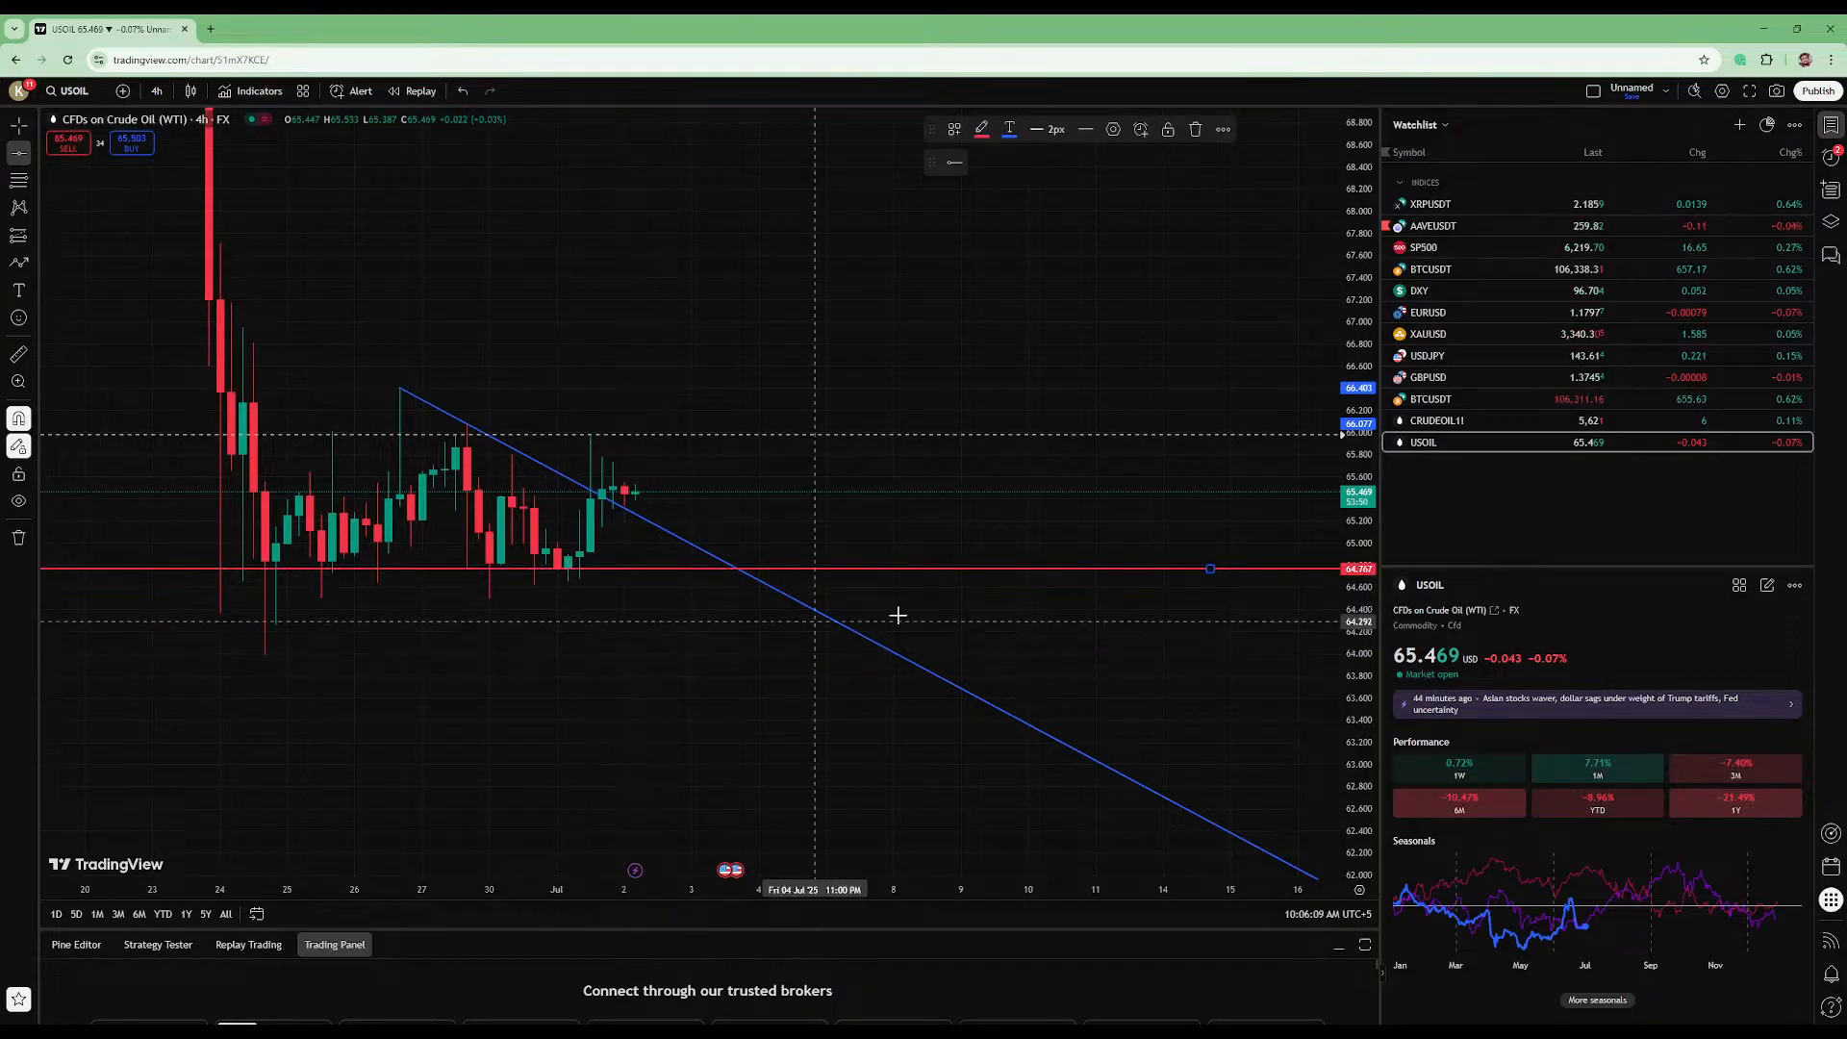
- Place another horizontal line at about 65.86 along the 27 June candle body highs
left_click_drag(1359, 597, 1360, 551)
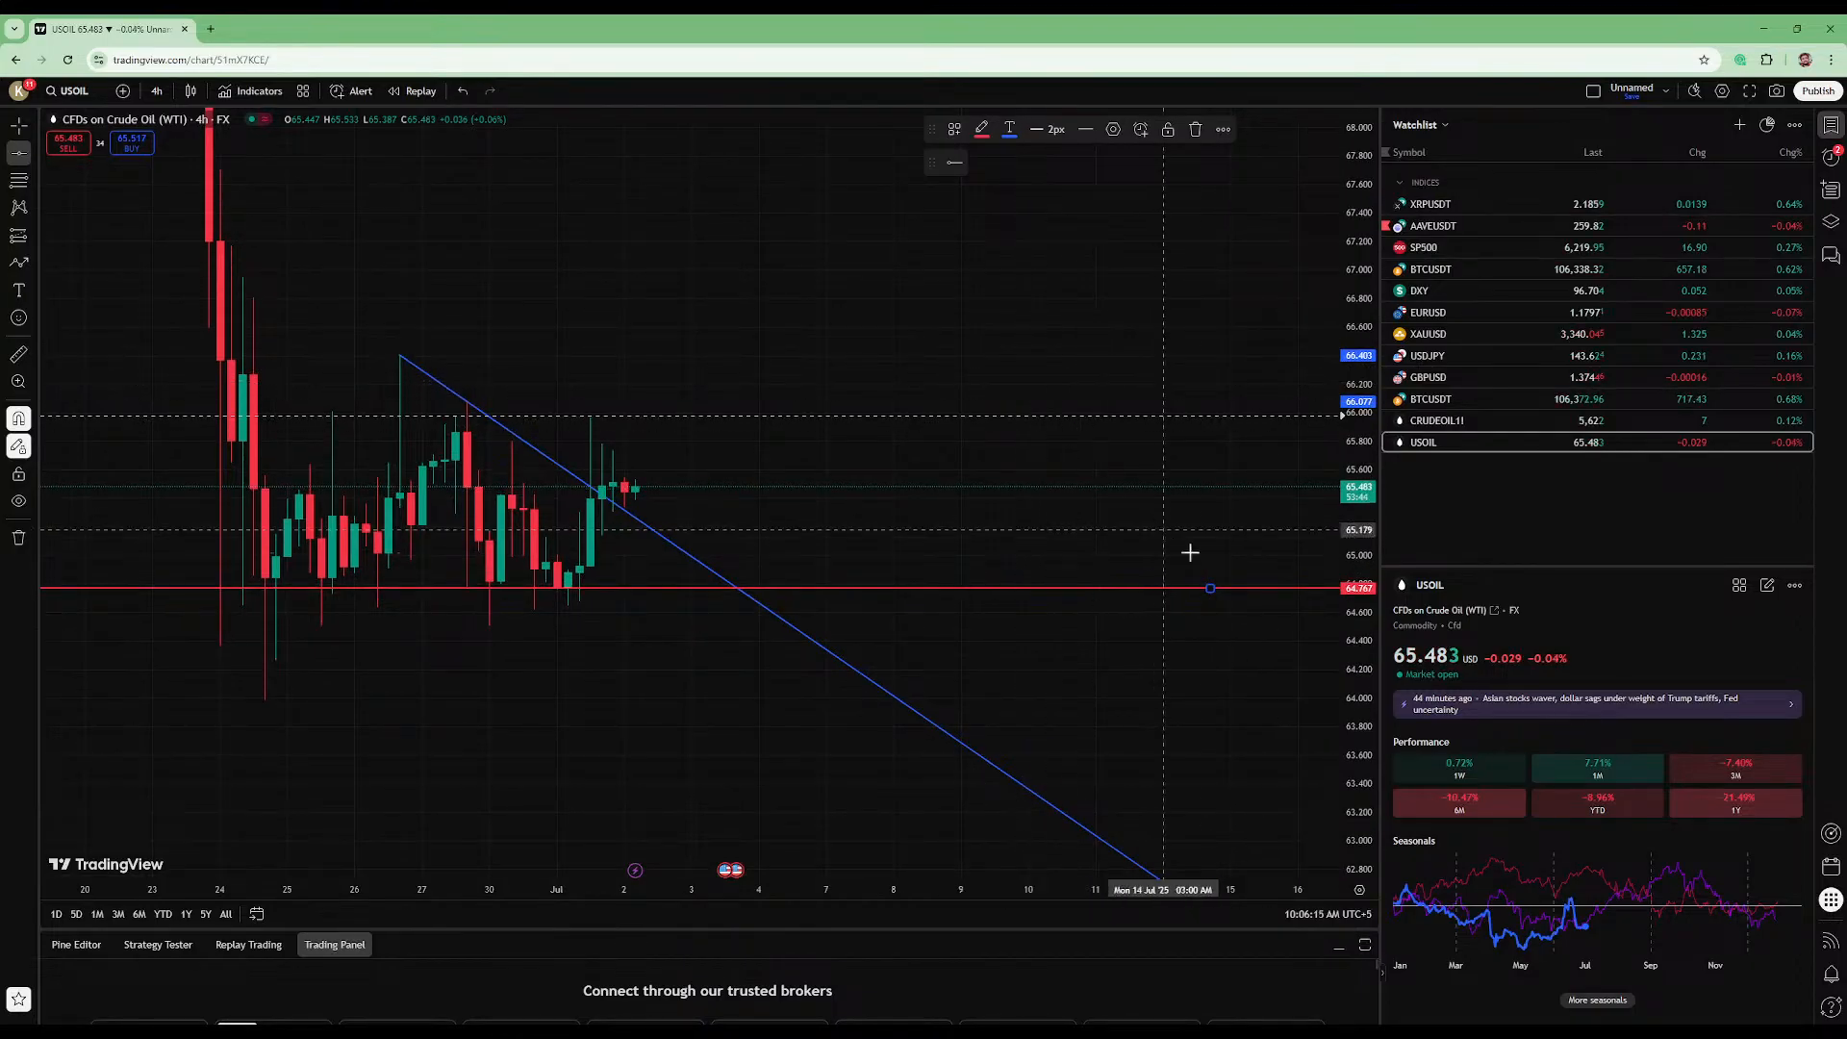
left_click_drag(1361, 741, 1361, 712)
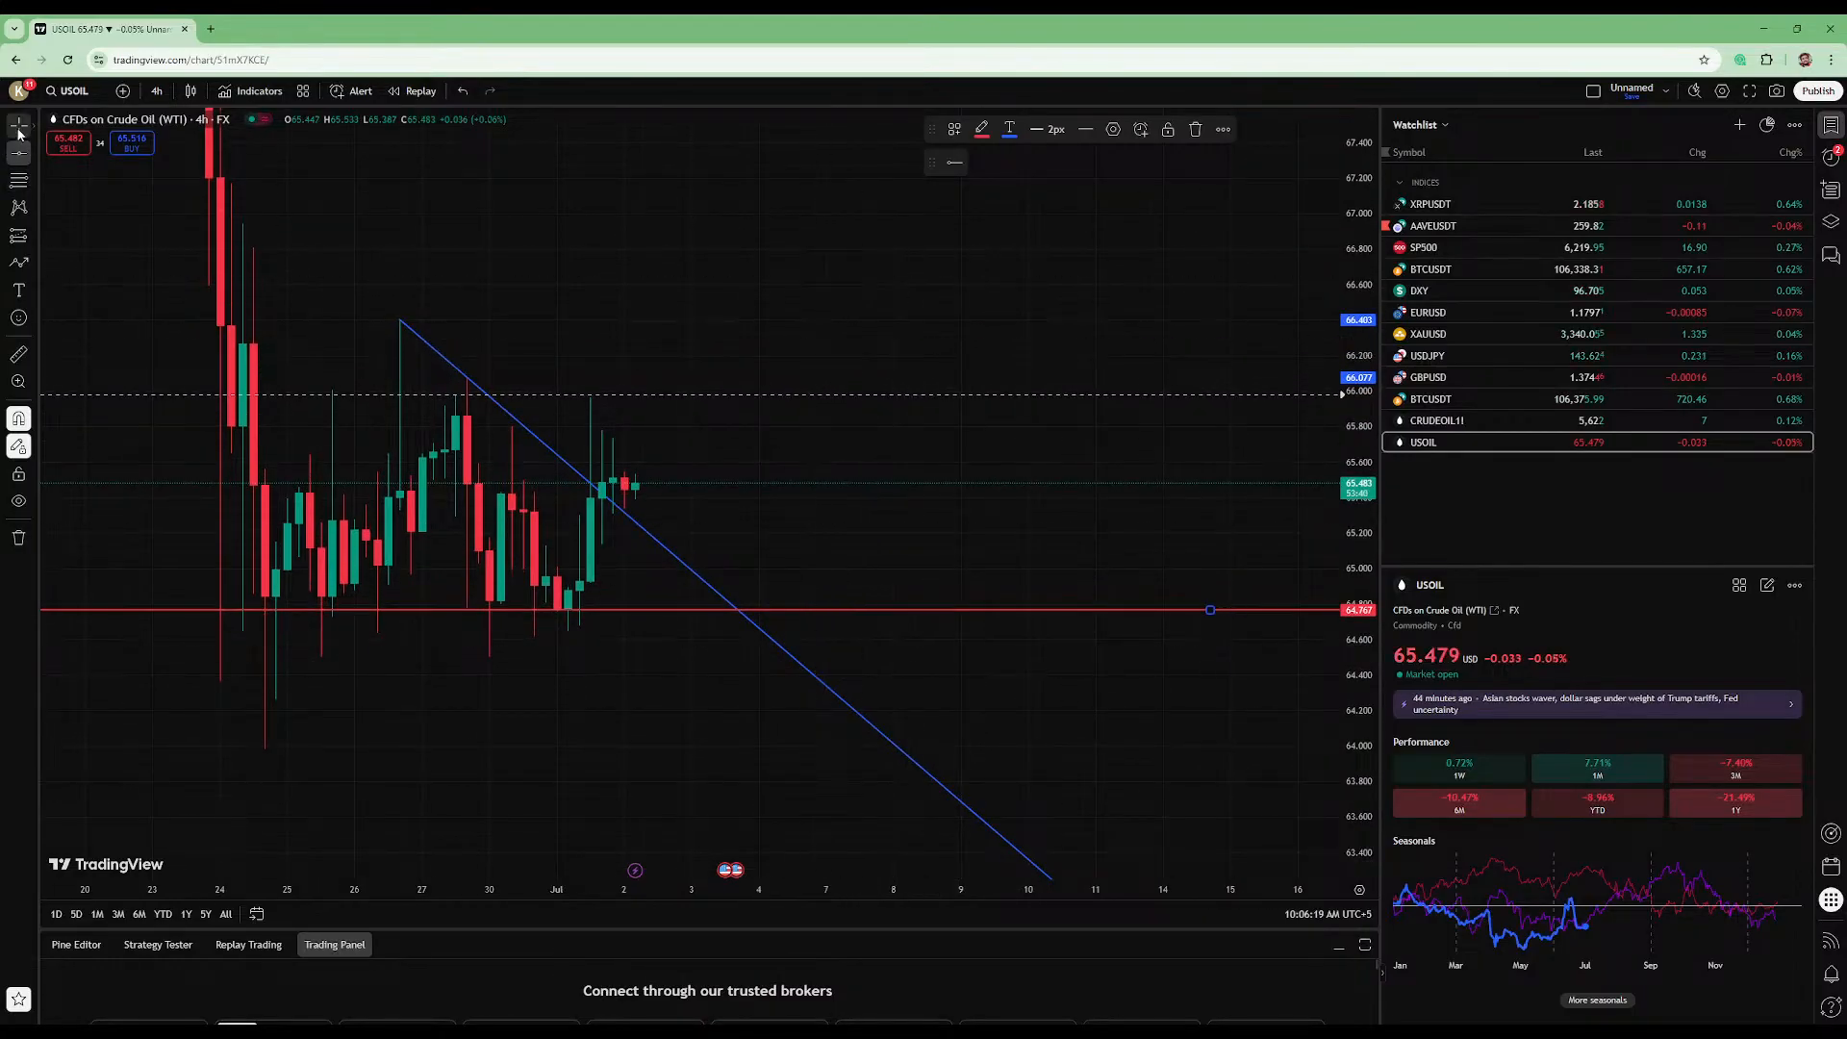
left_click_drag(573, 276, 844, 411)
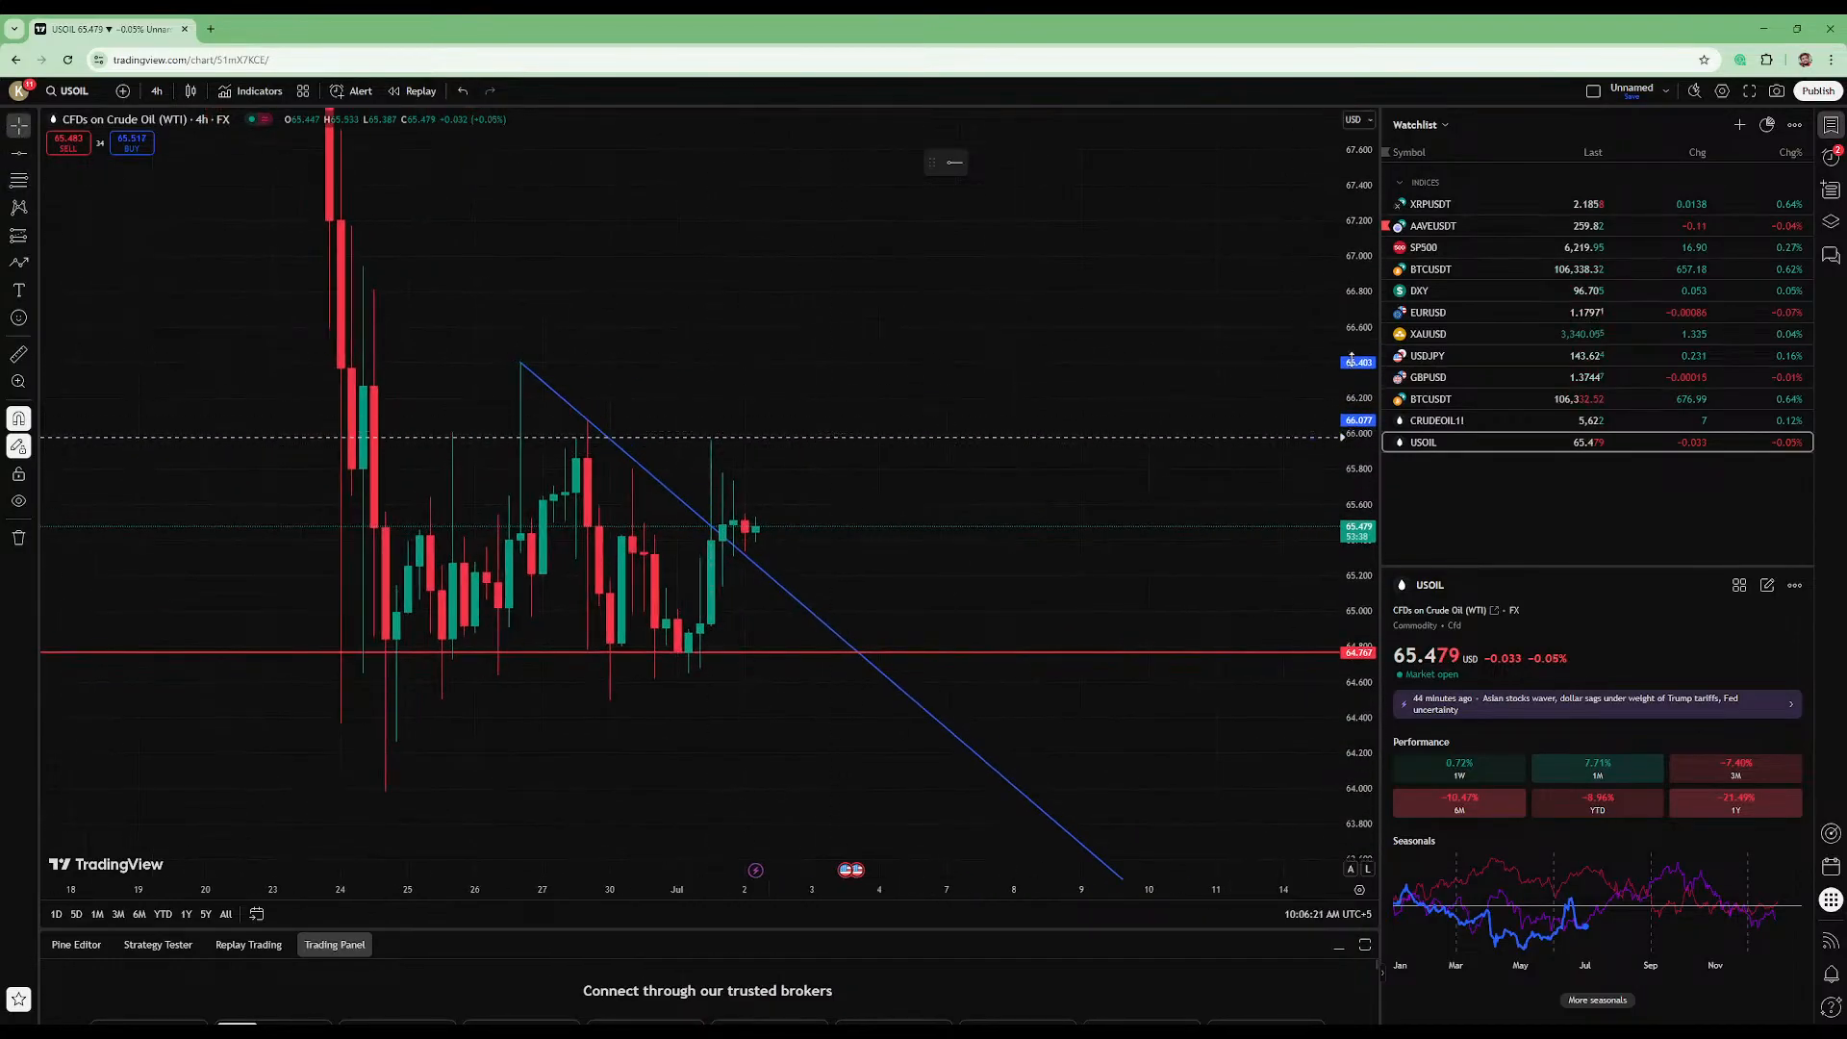
mouse_move(1357, 322)
left_mouse_down()
mouse_move(1357, 365)
mouse_move(1356, 334)
left_mouse_up()
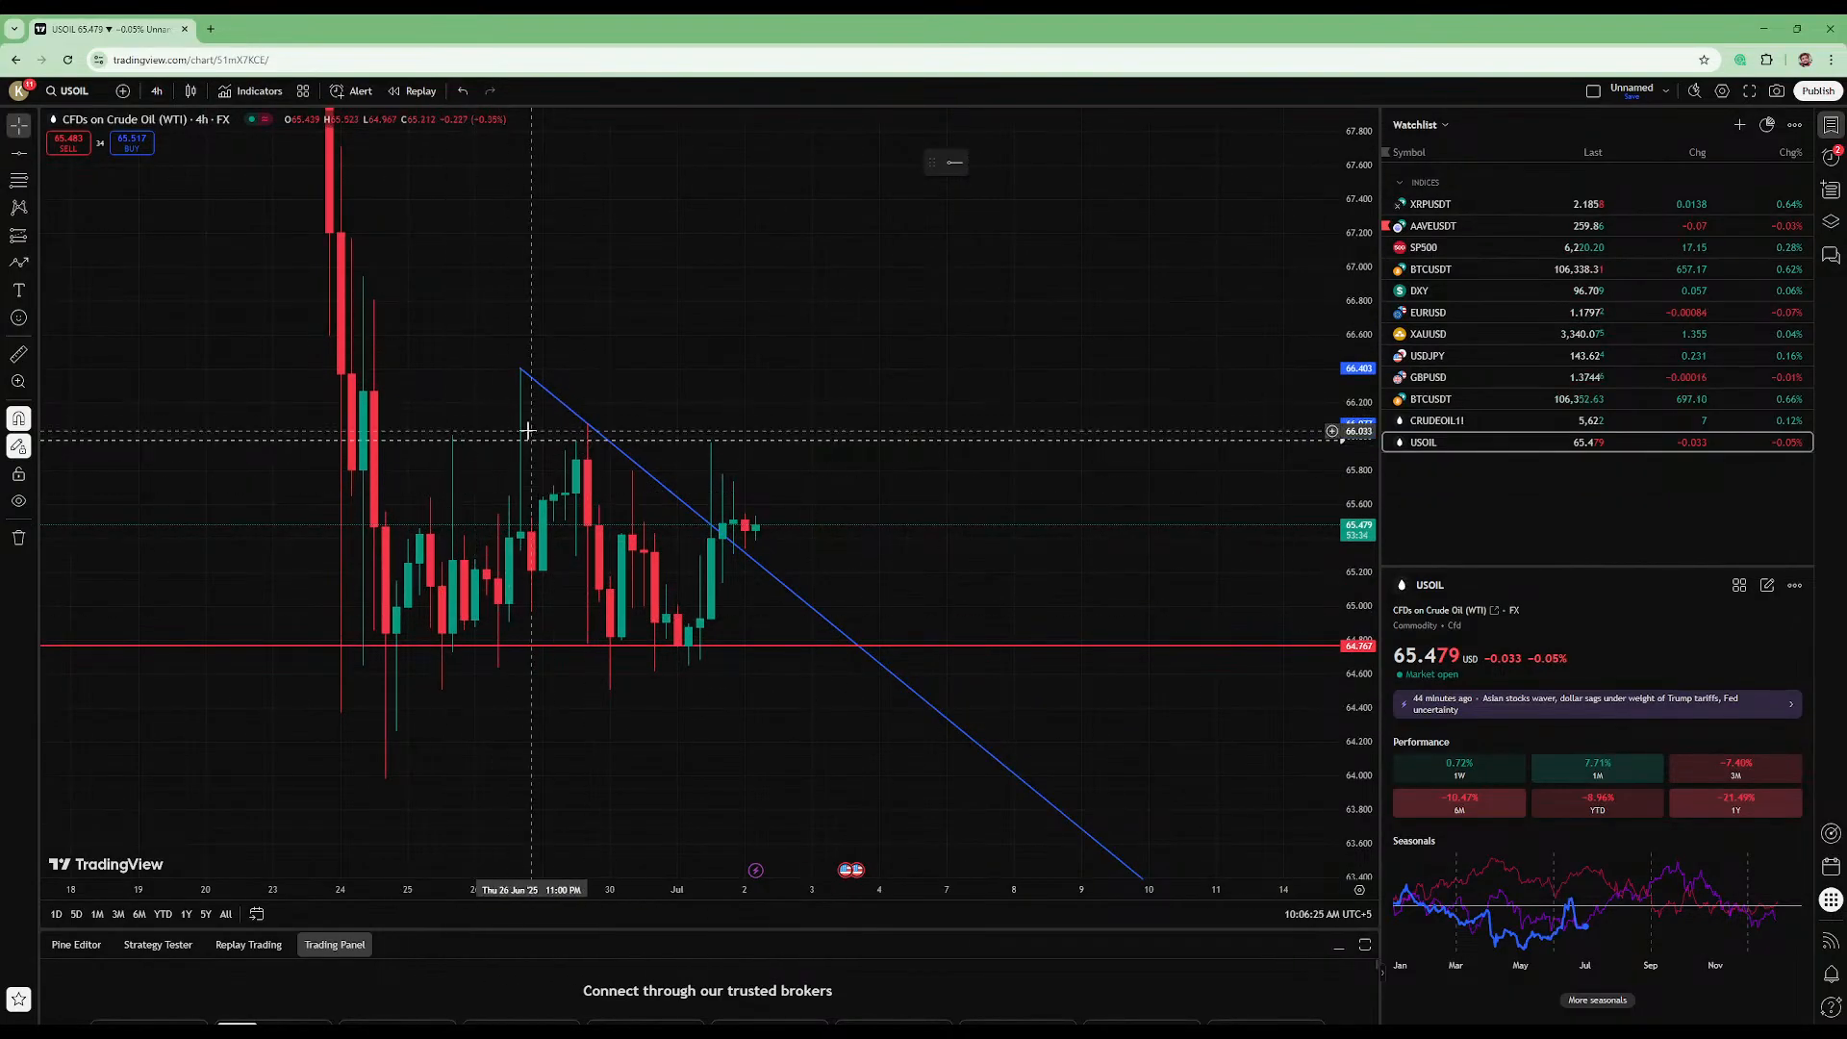
left_click(19, 152)
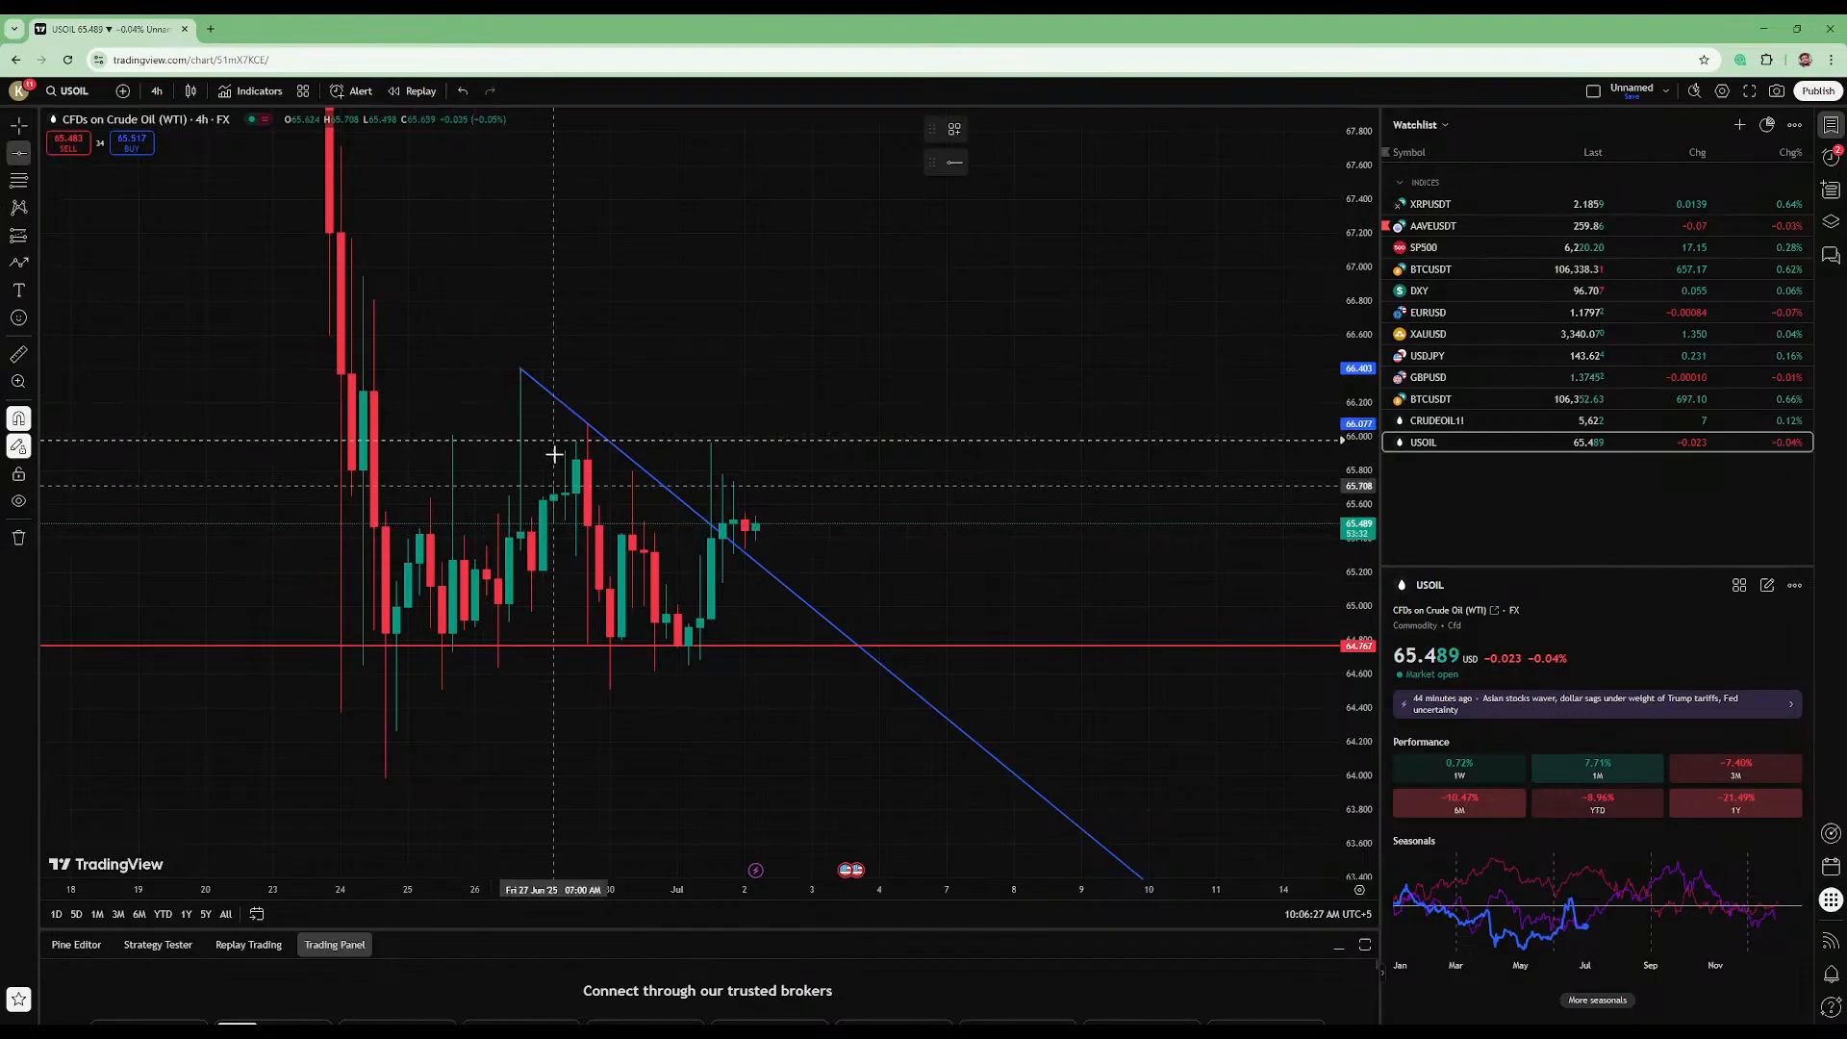
left_click(575, 460)
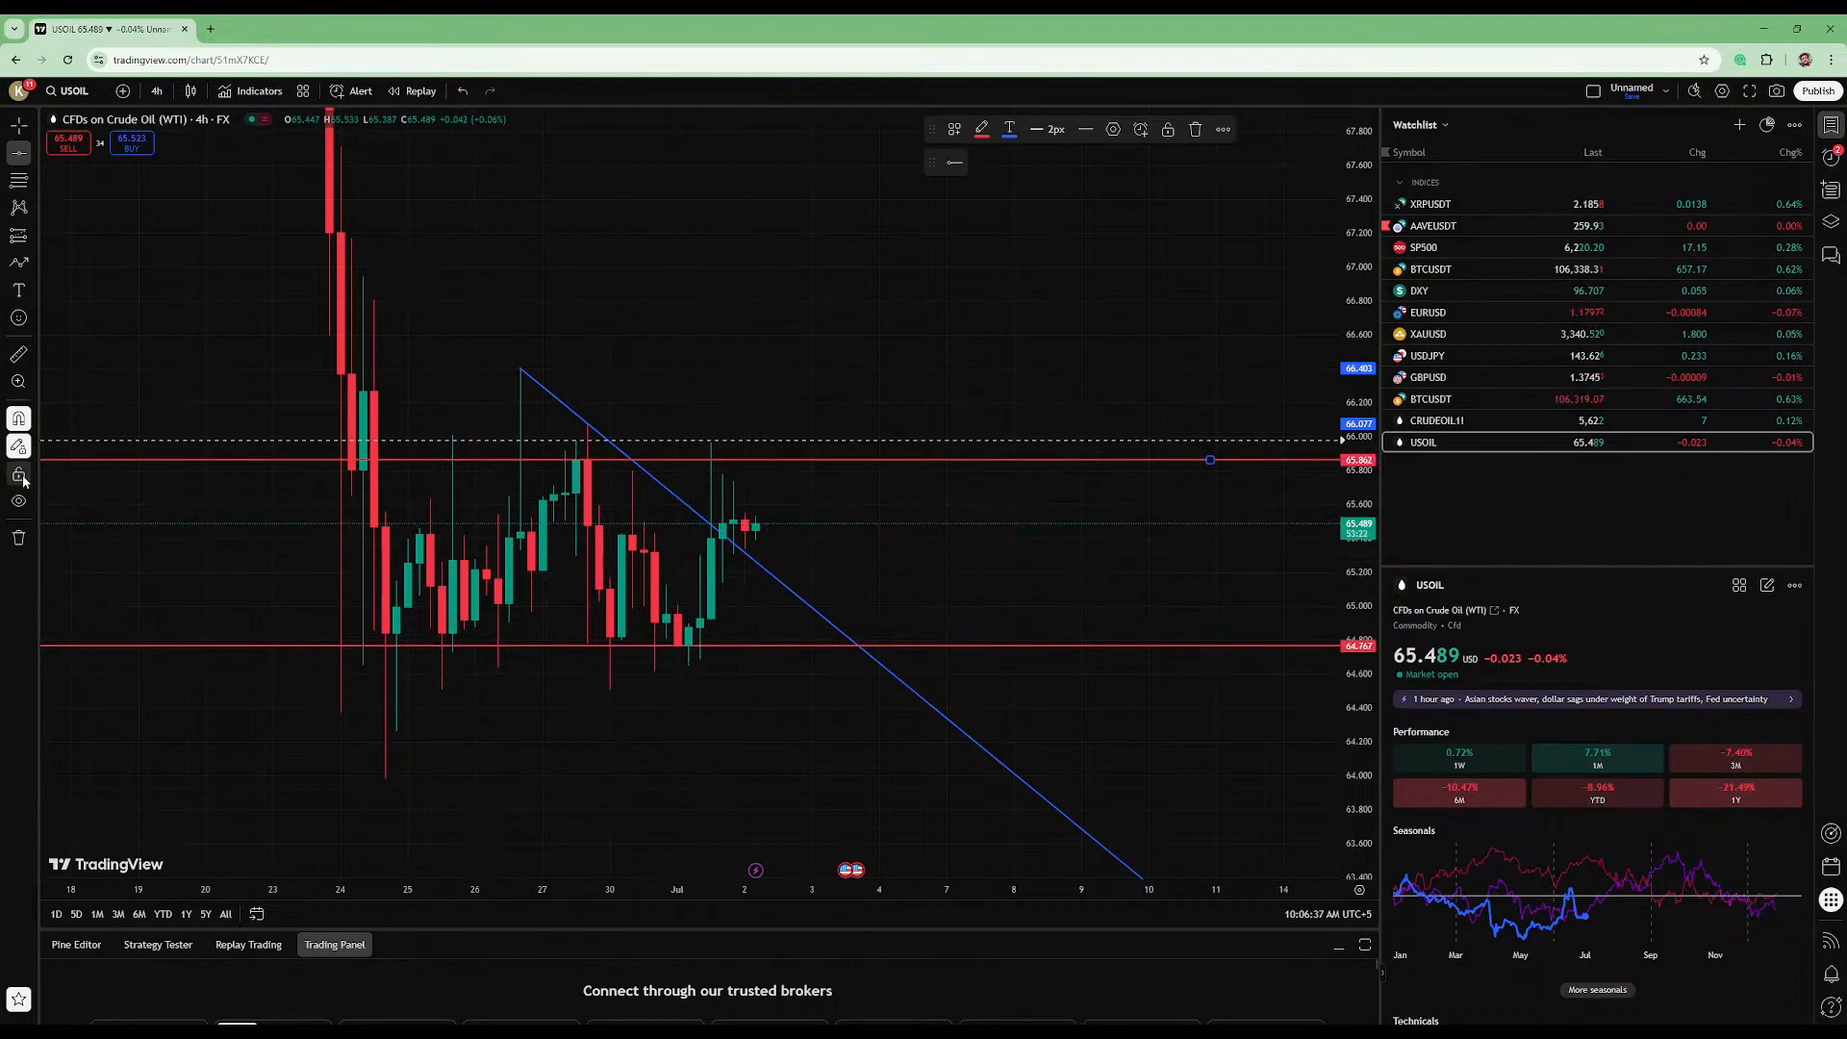
- Turn off magnet mode and draw a four-point path zigzagging between the two horizontal lines from 24 June to 2 July
left_click(18, 262)
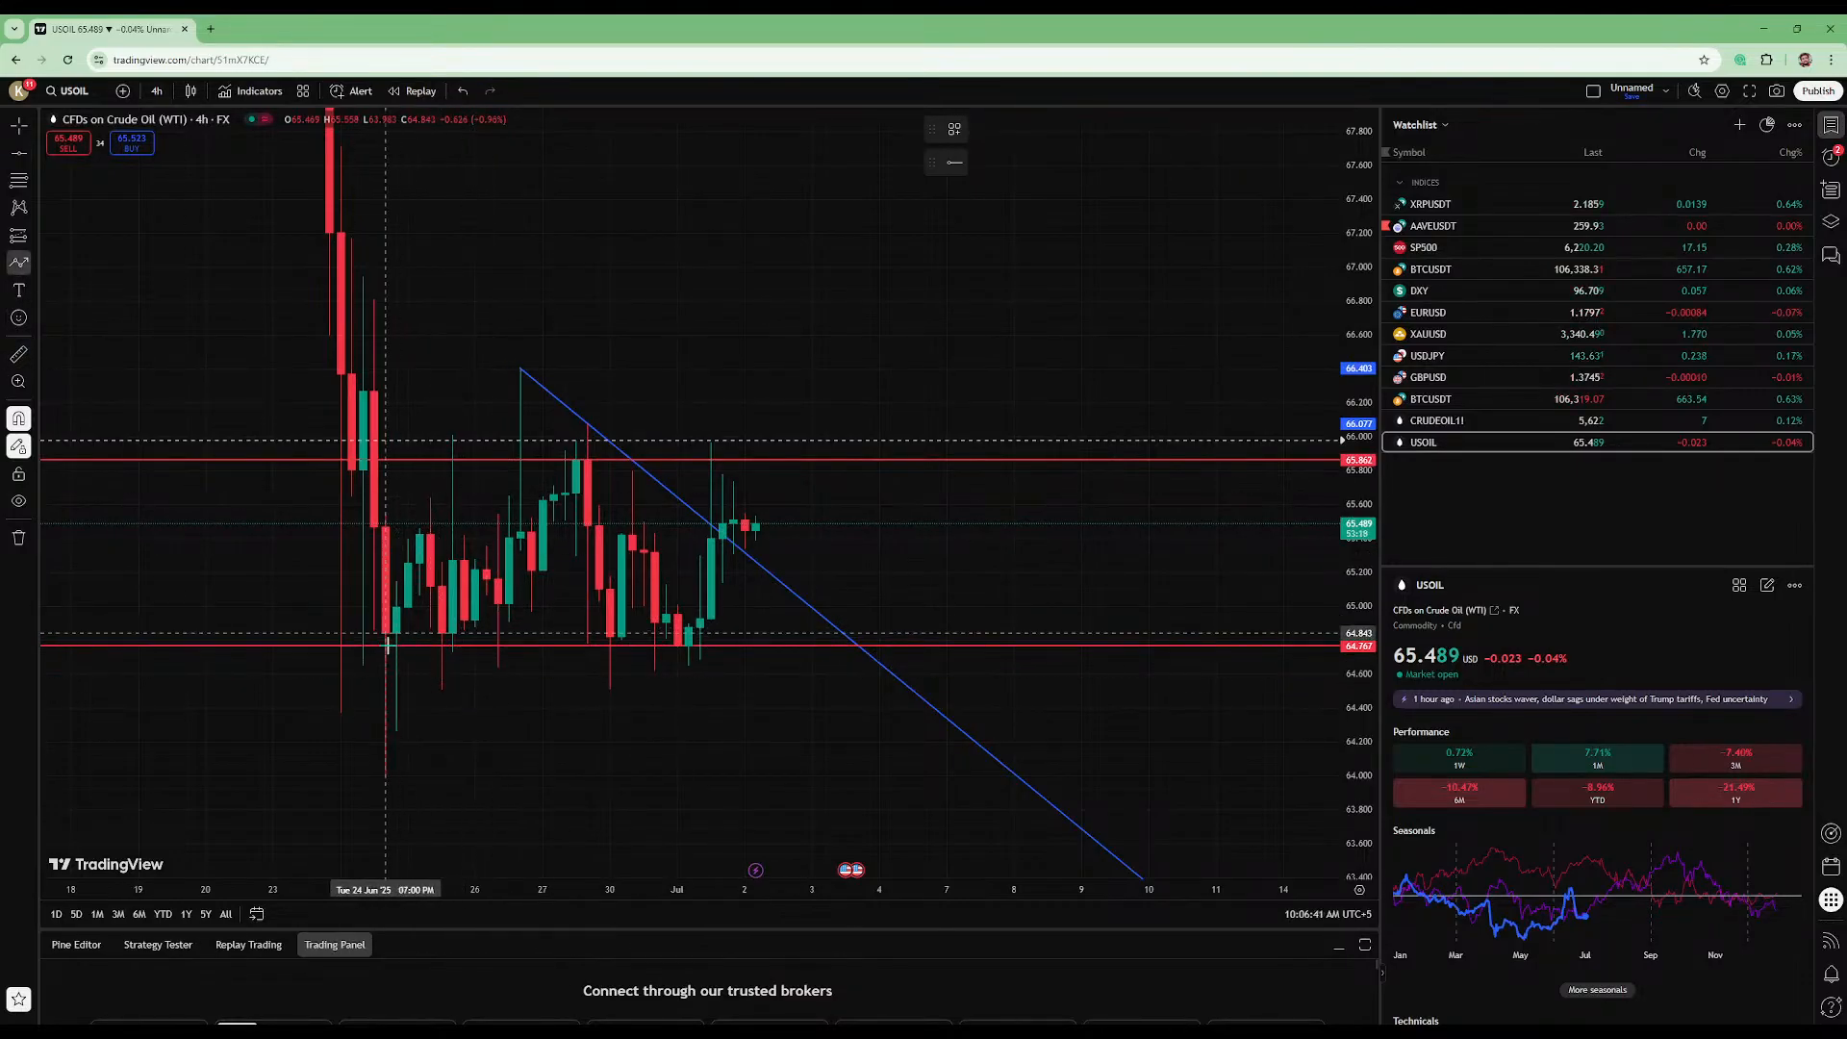
left_click(18, 418)
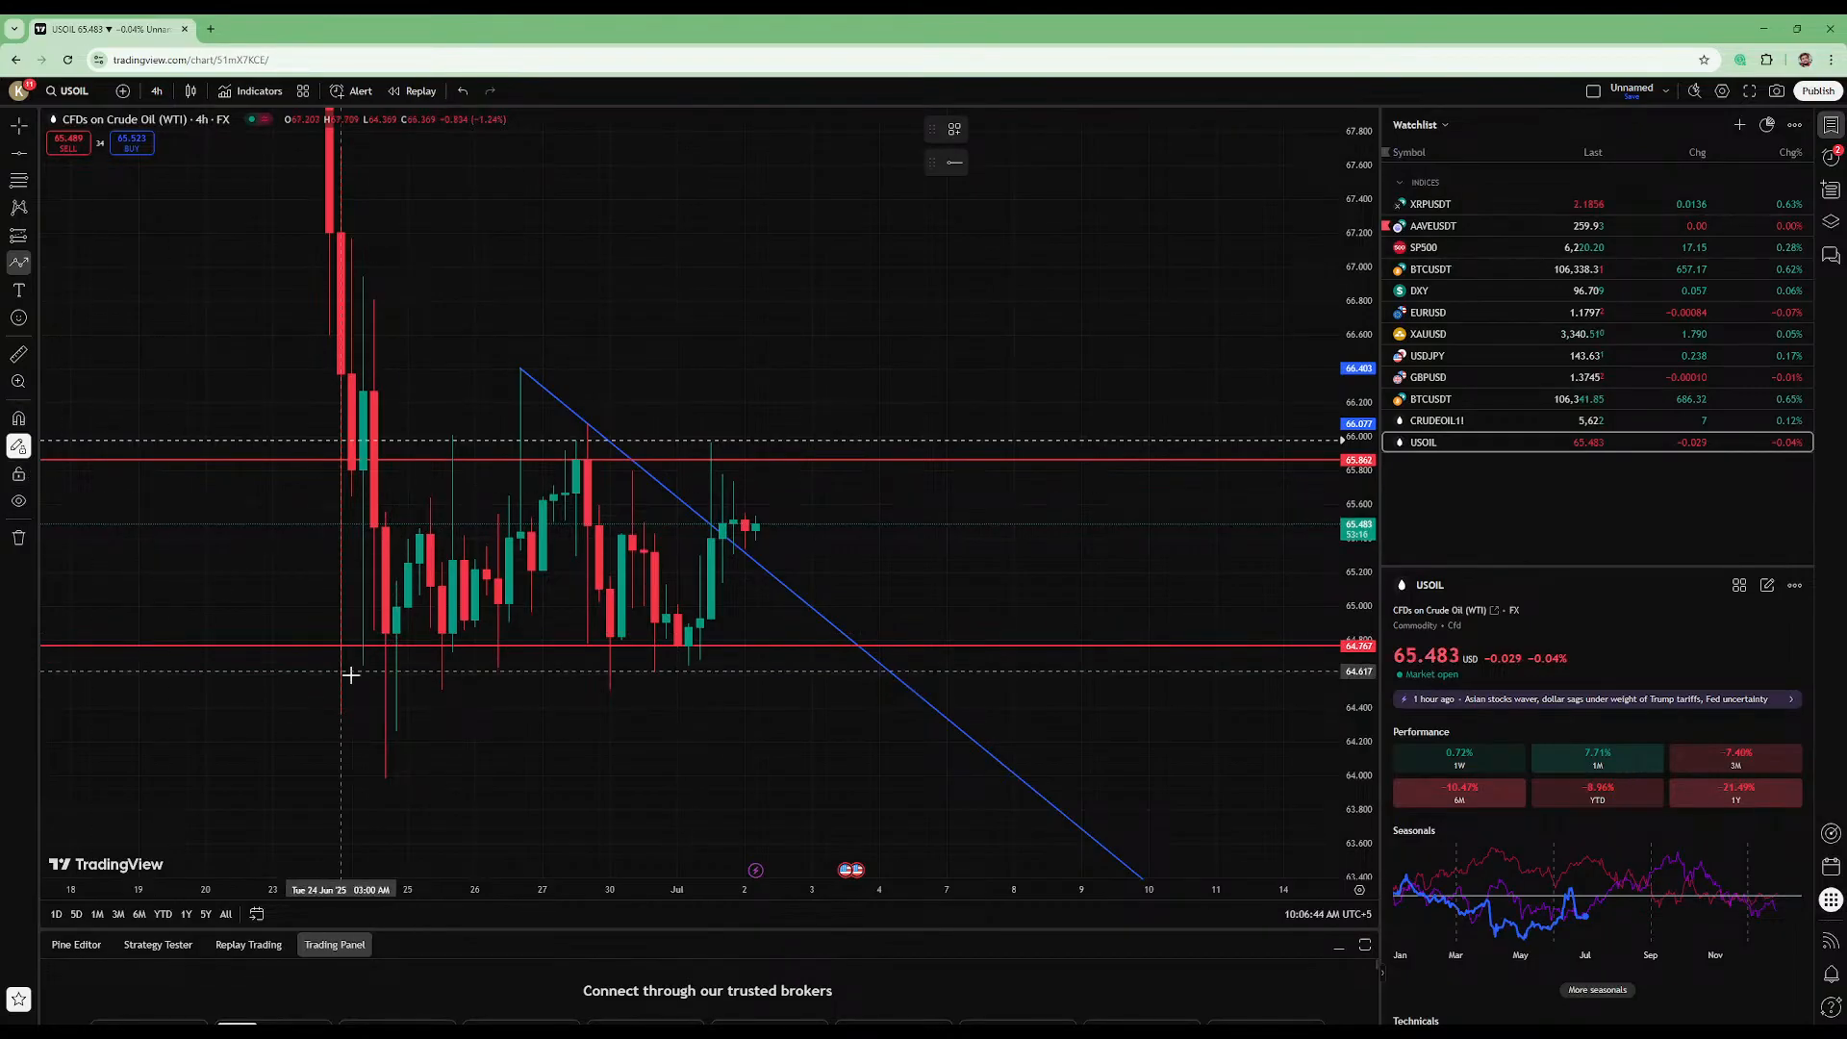
left_click(395, 647)
left_click(587, 460)
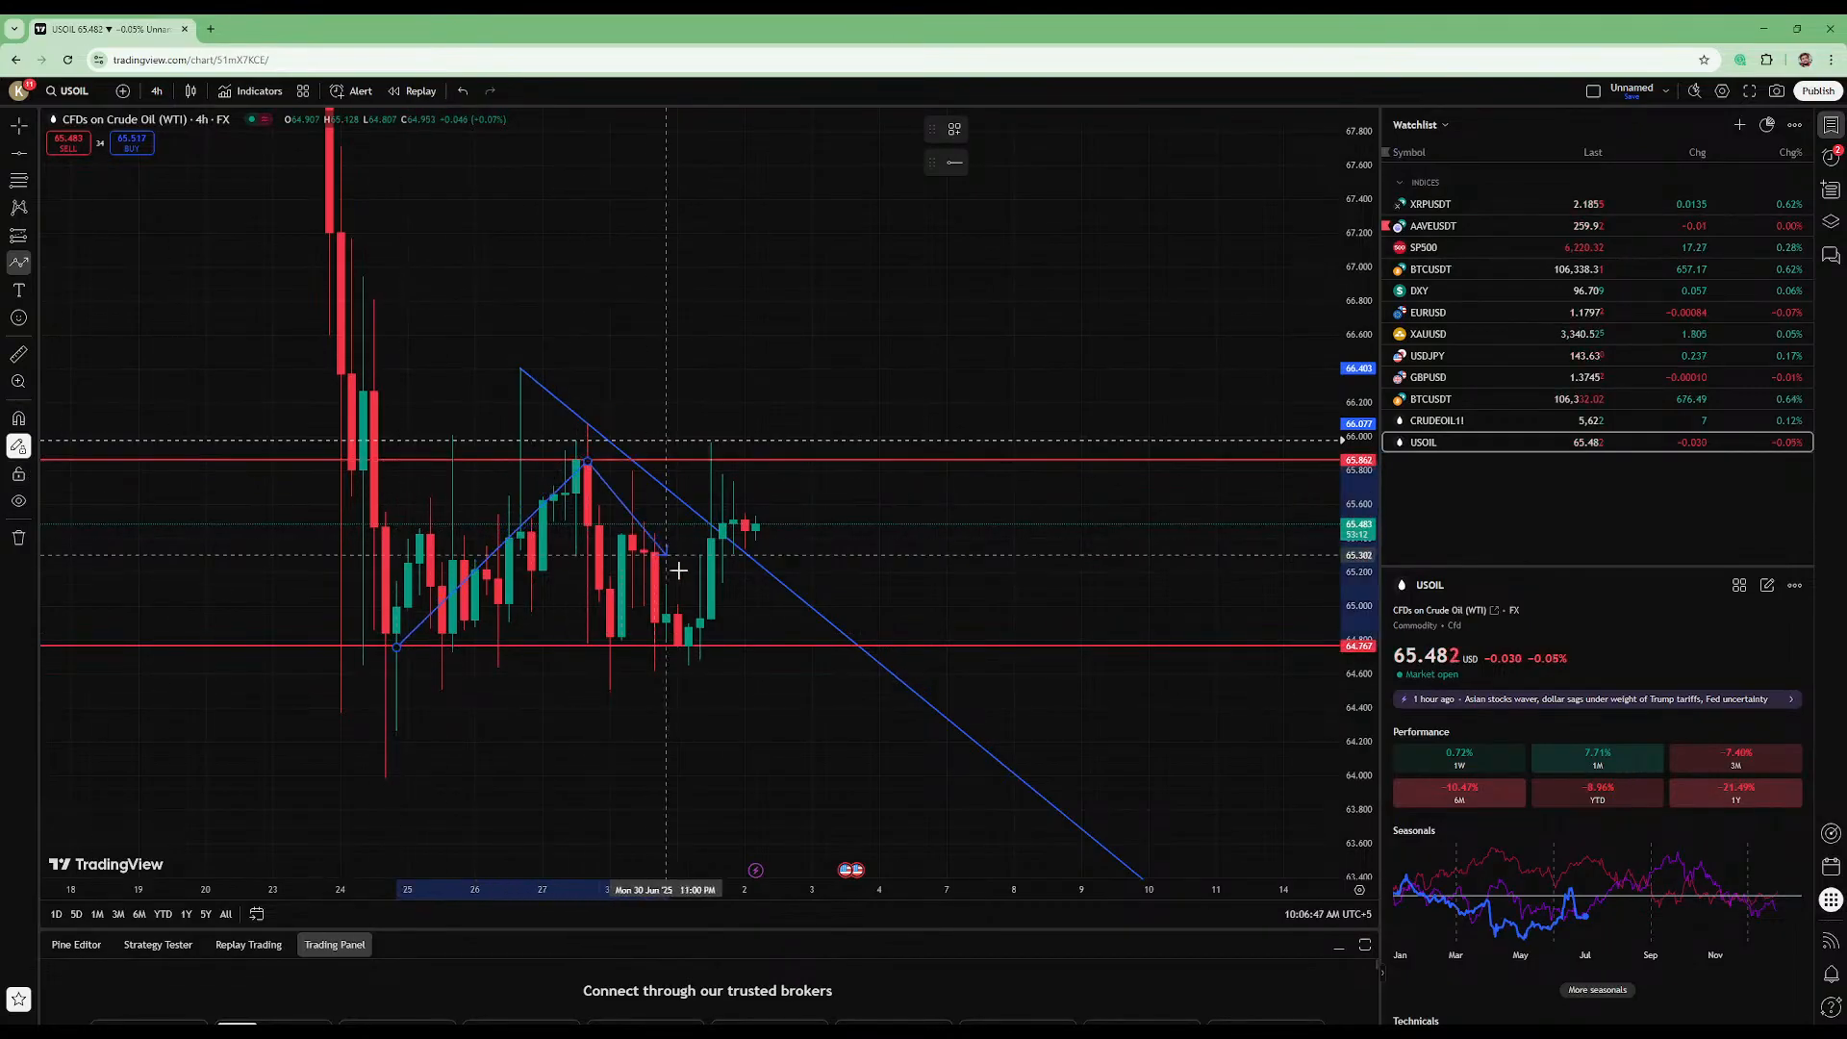
left_click(699, 647)
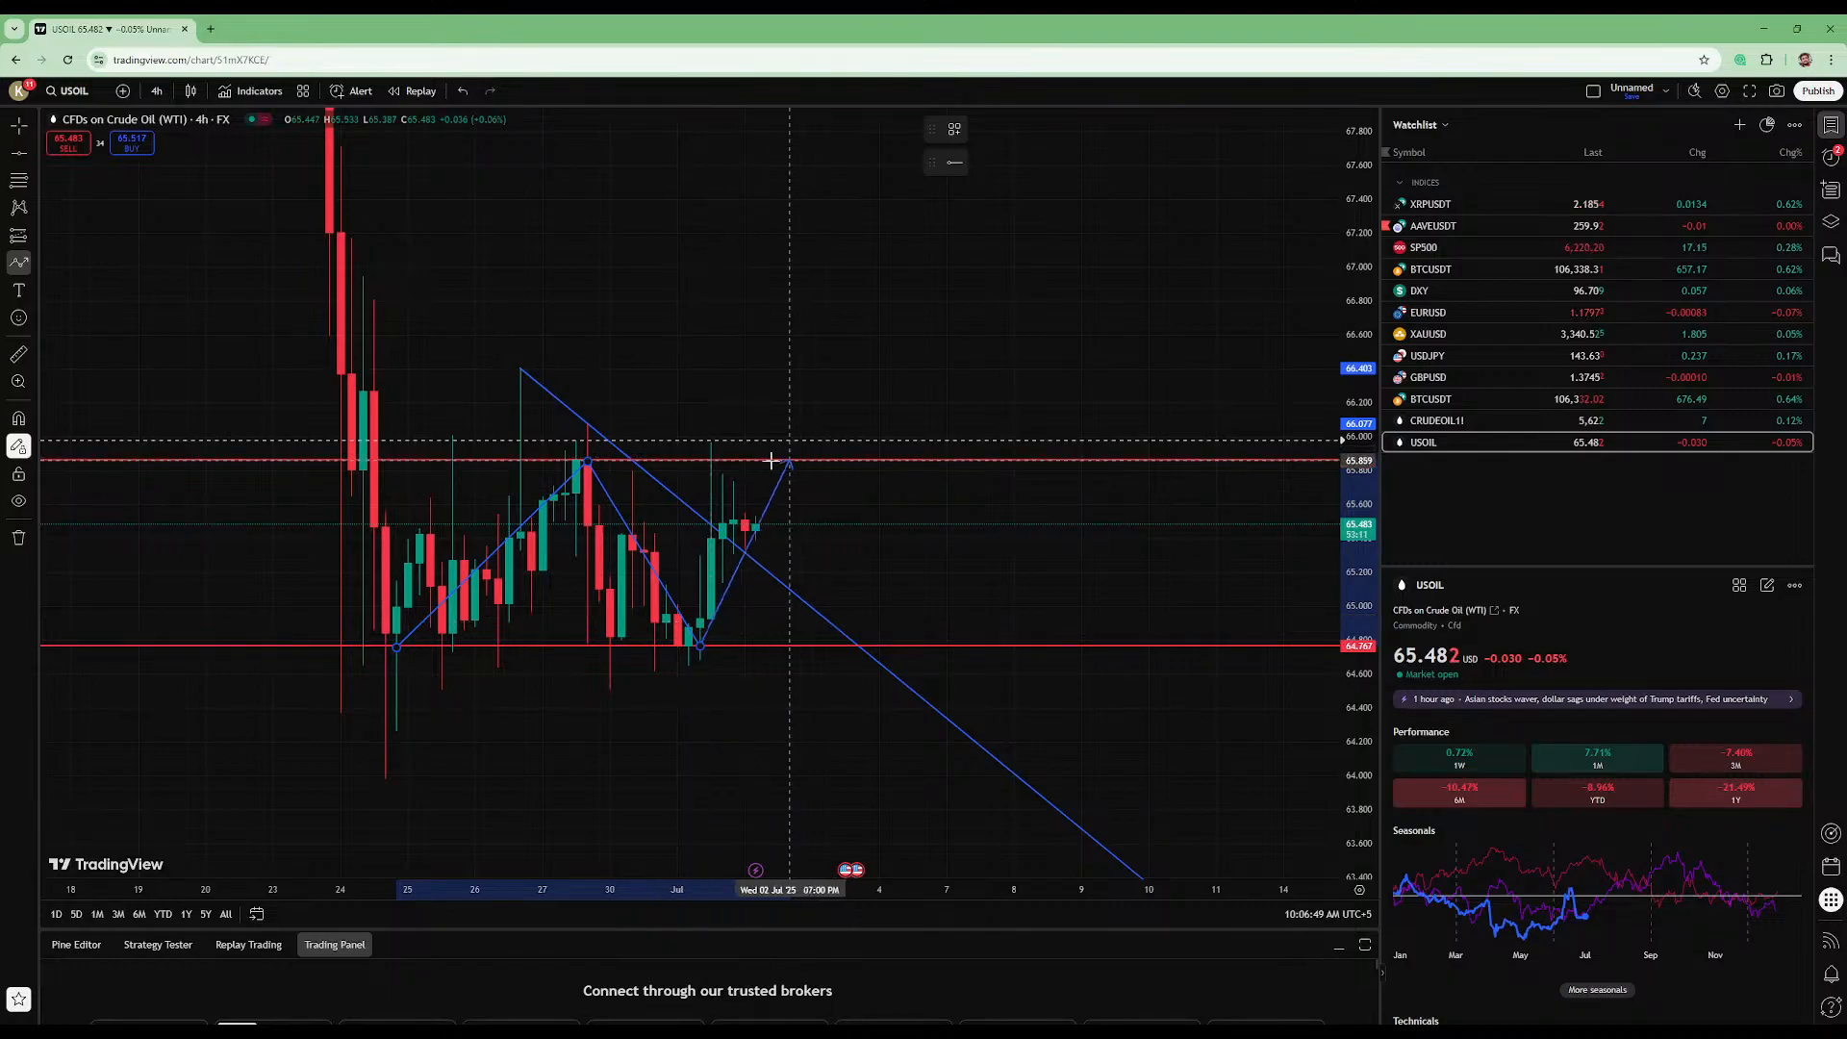
left_click(767, 465)
scroll(967, 405, "up", 2)
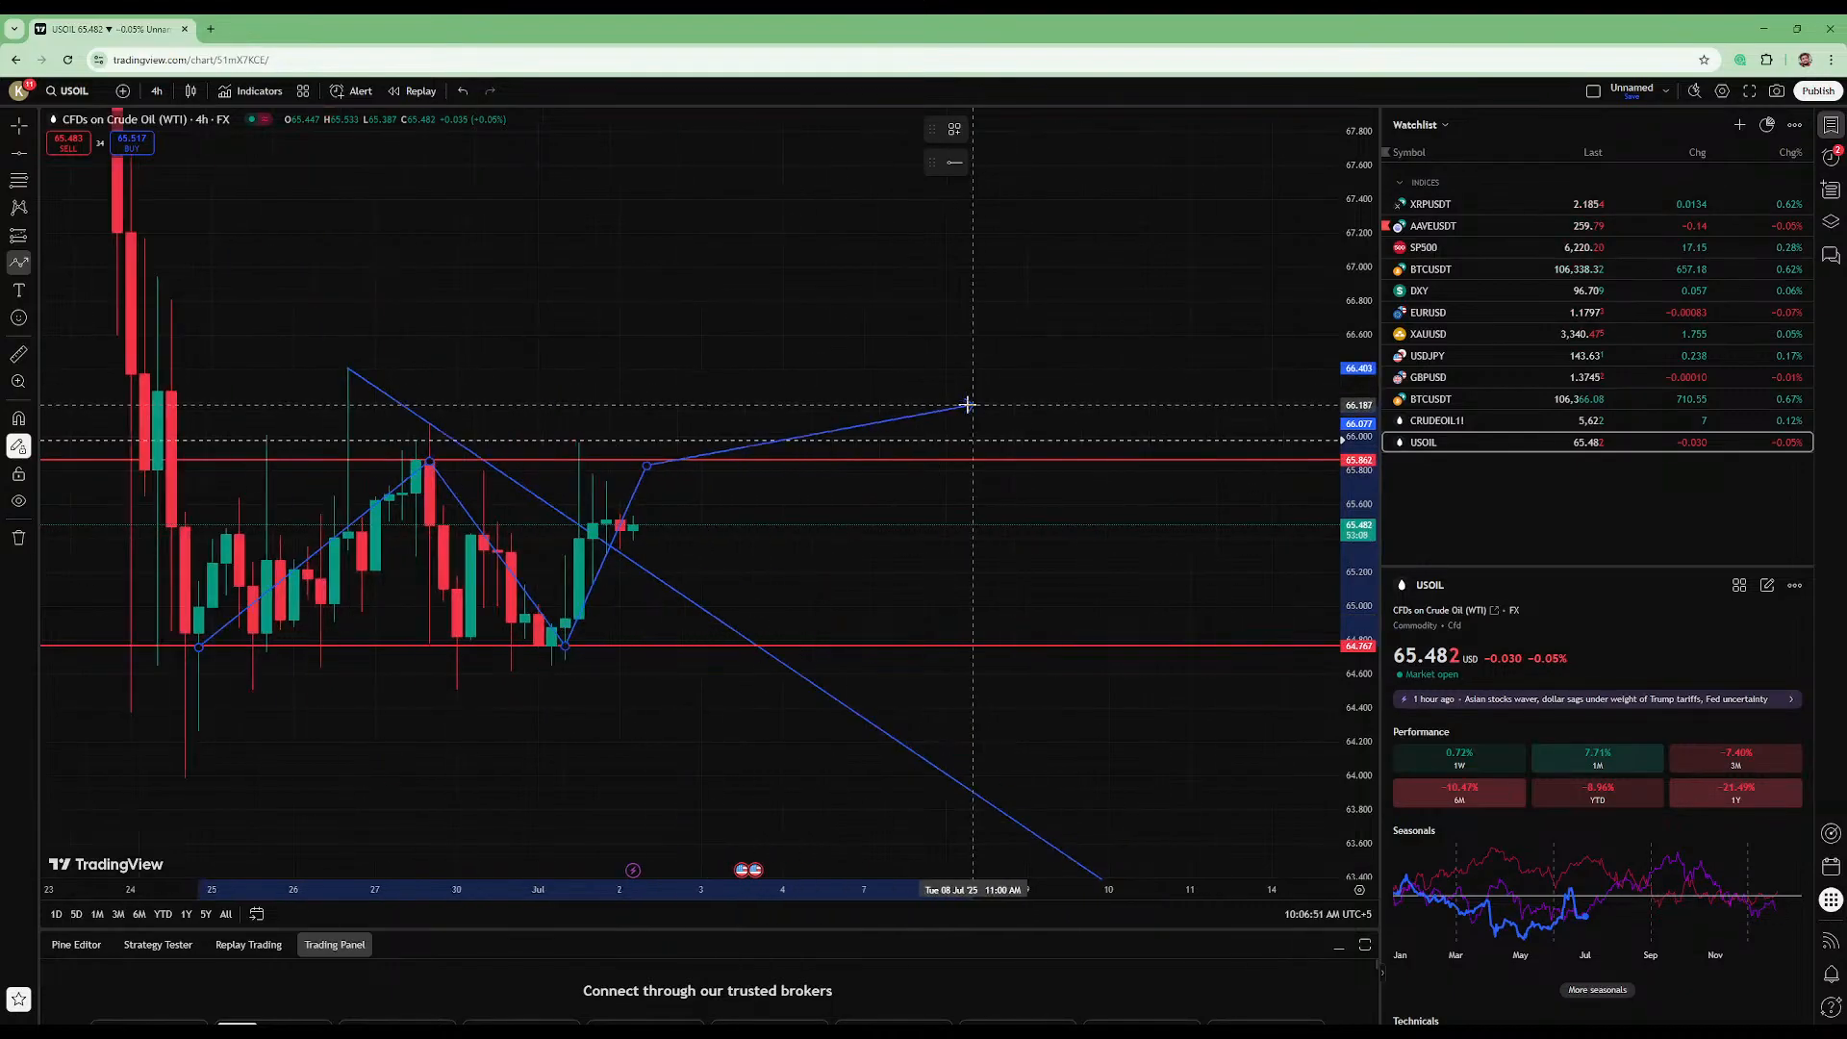
key("Escape")
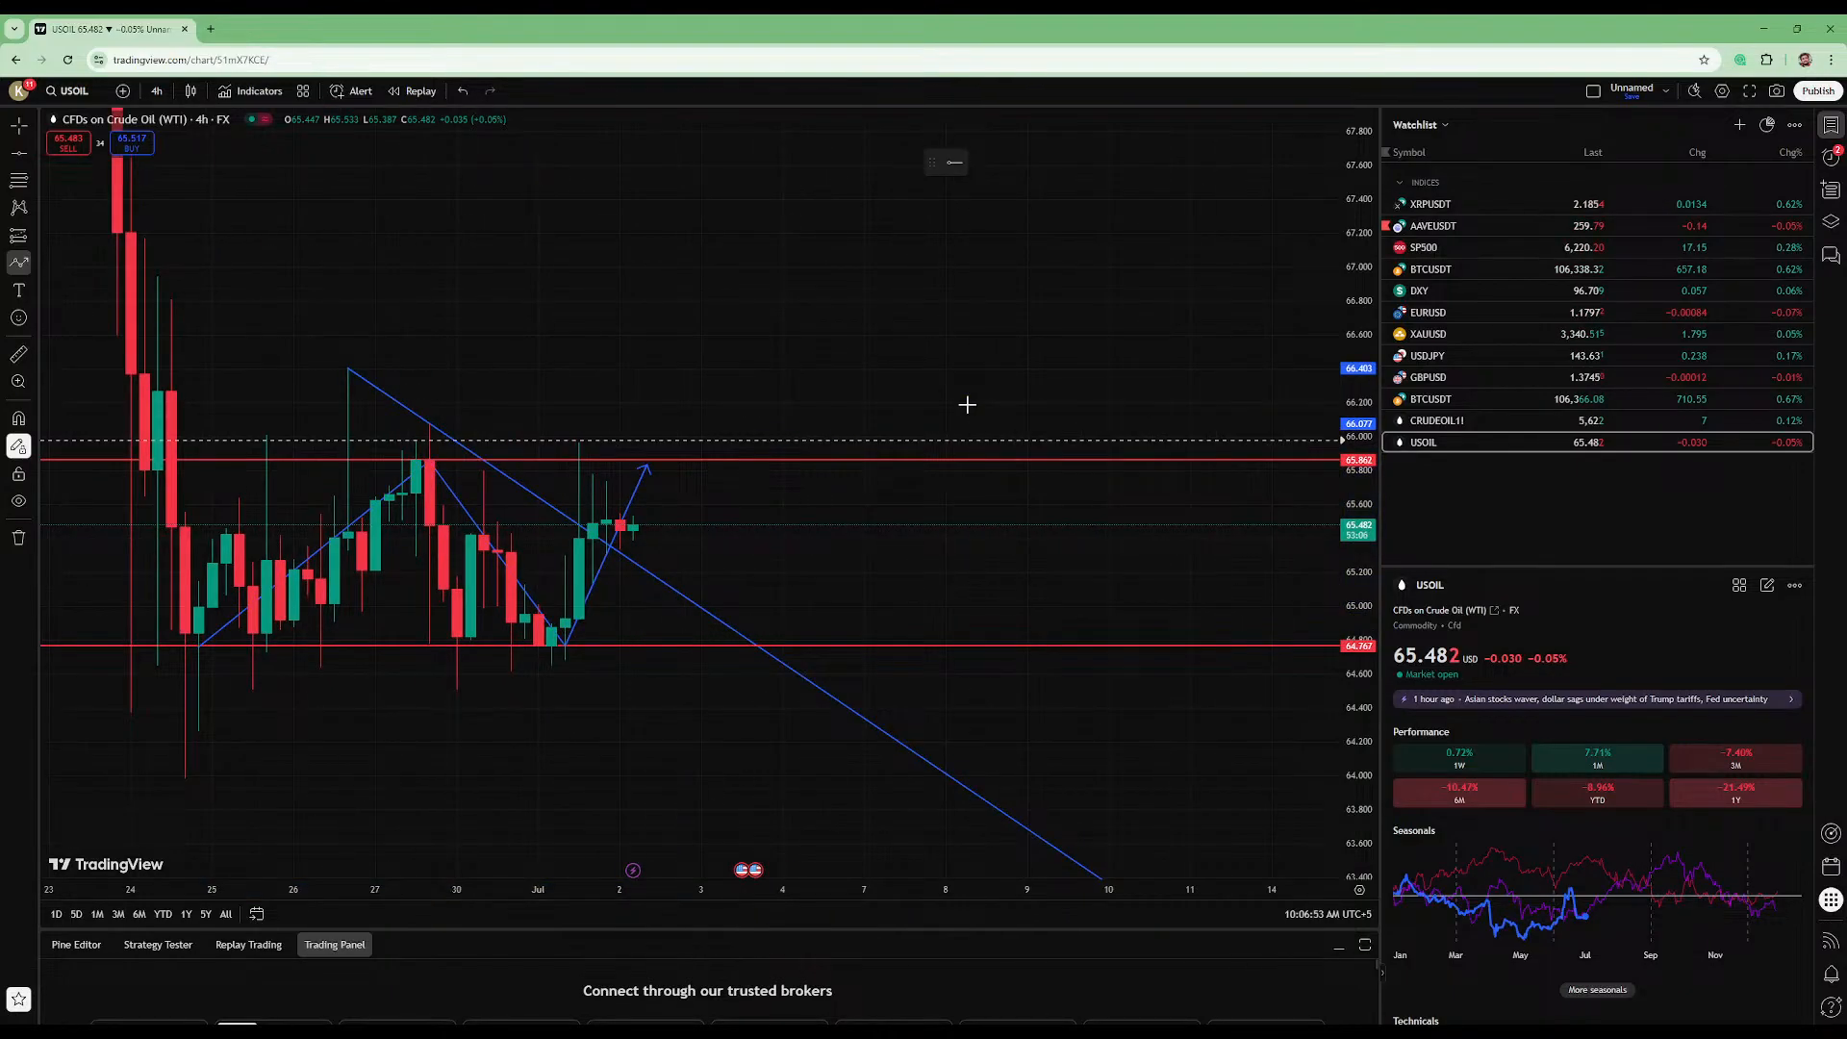
- Switch the USOIL chart to the 1-hour interval and stretch the price scale around the recent candles
mouse_move(1356, 589)
left_mouse_down()
mouse_move(1370, 340)
mouse_move(1368, 577)
left_mouse_up()
scroll(785, 416, "down", 1)
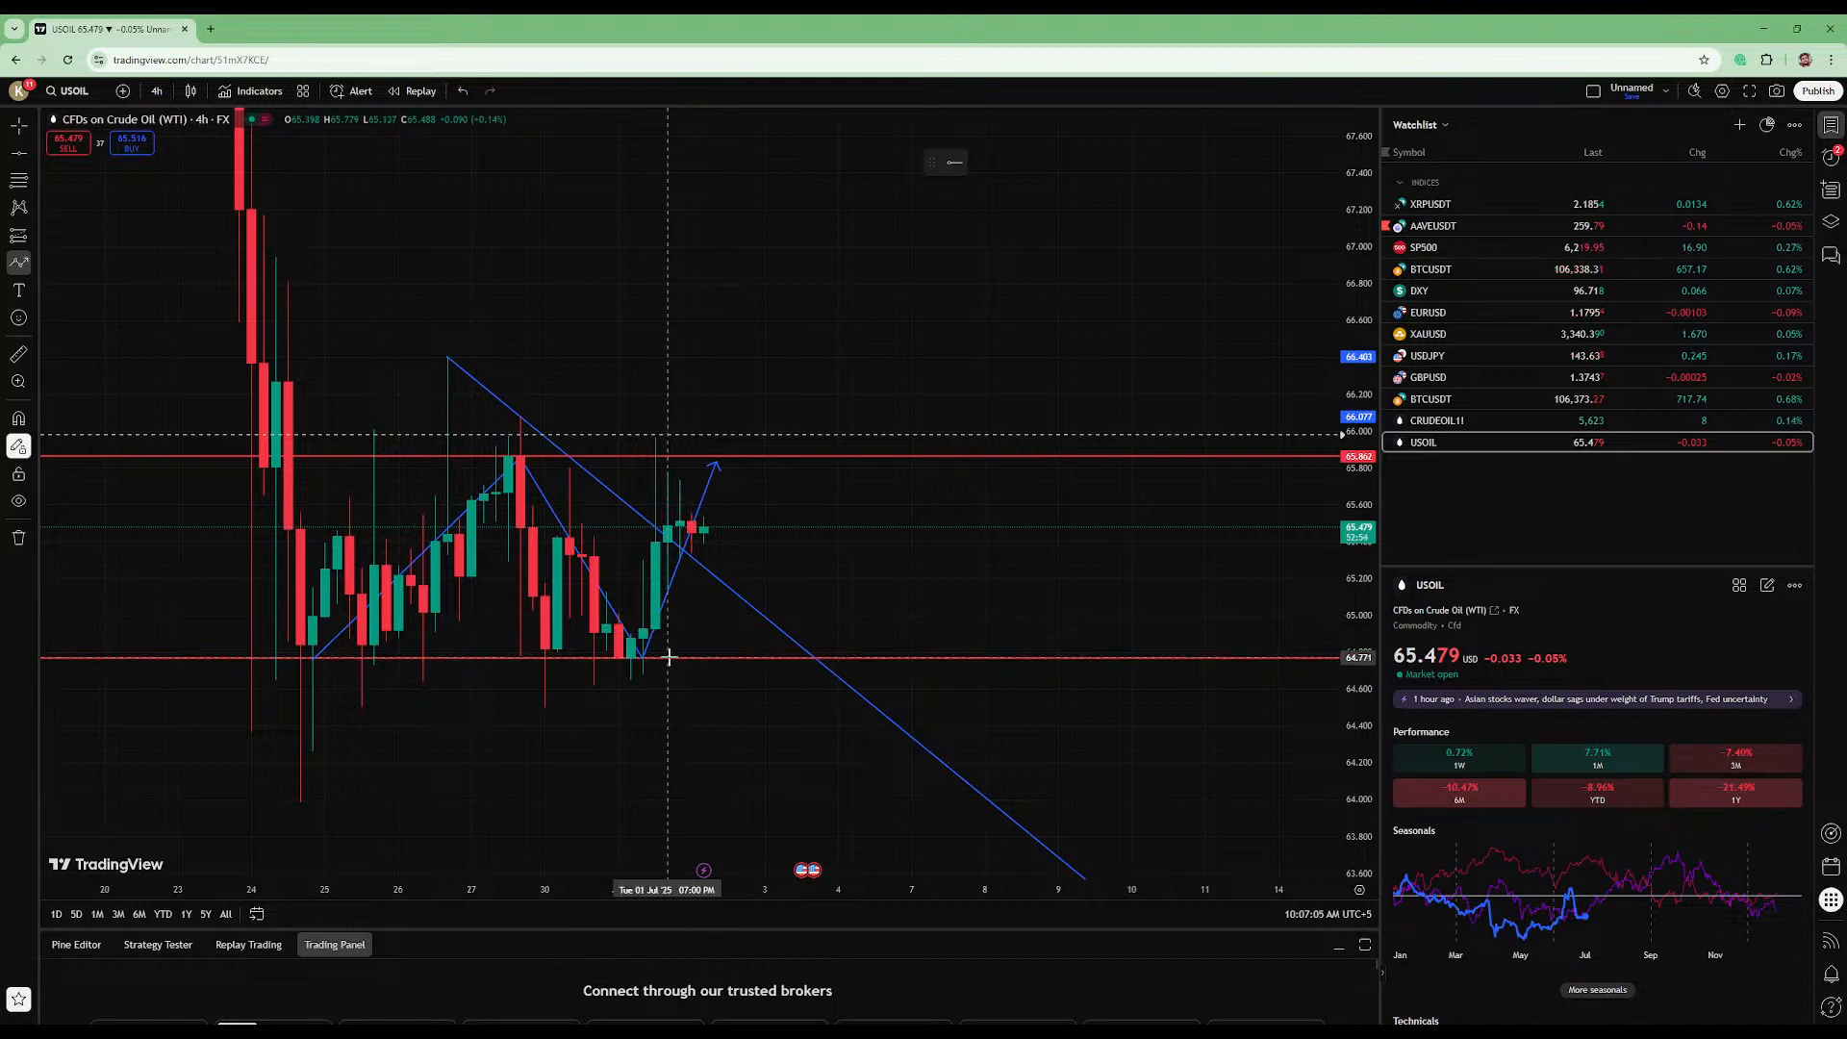
left_click(157, 90)
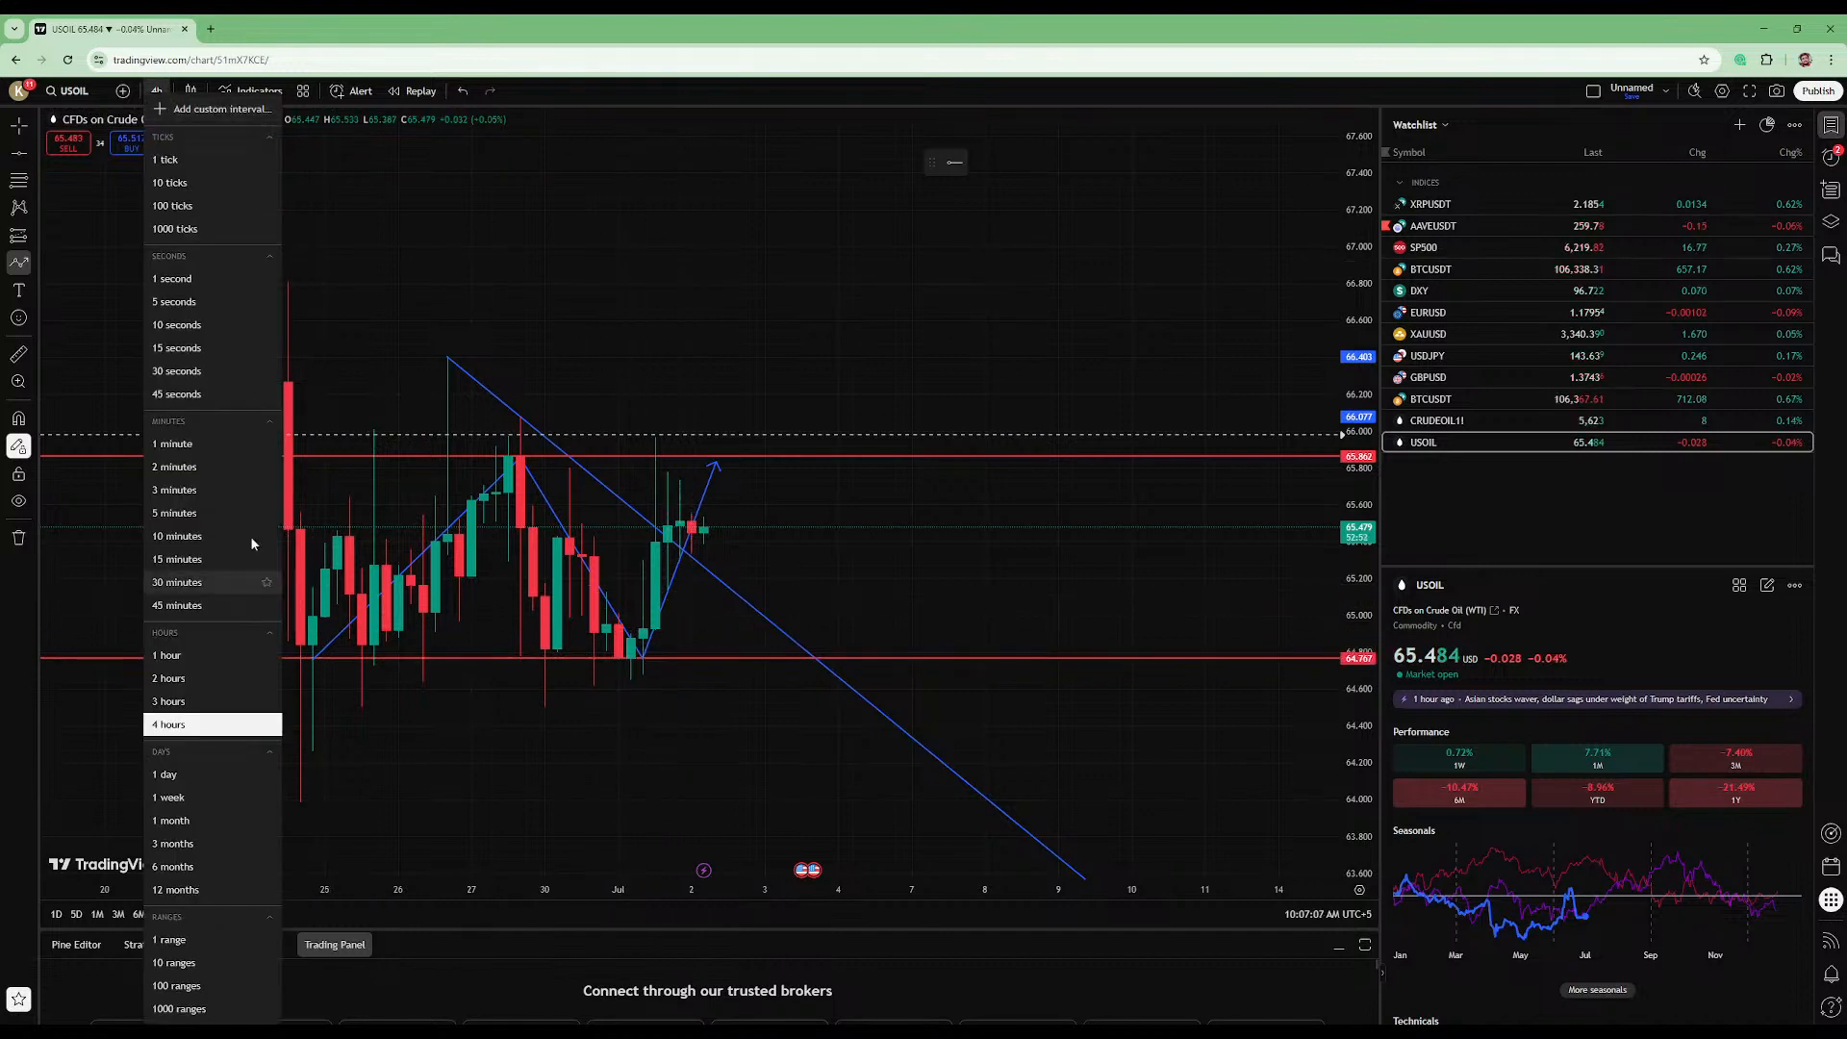
left_click(206, 654)
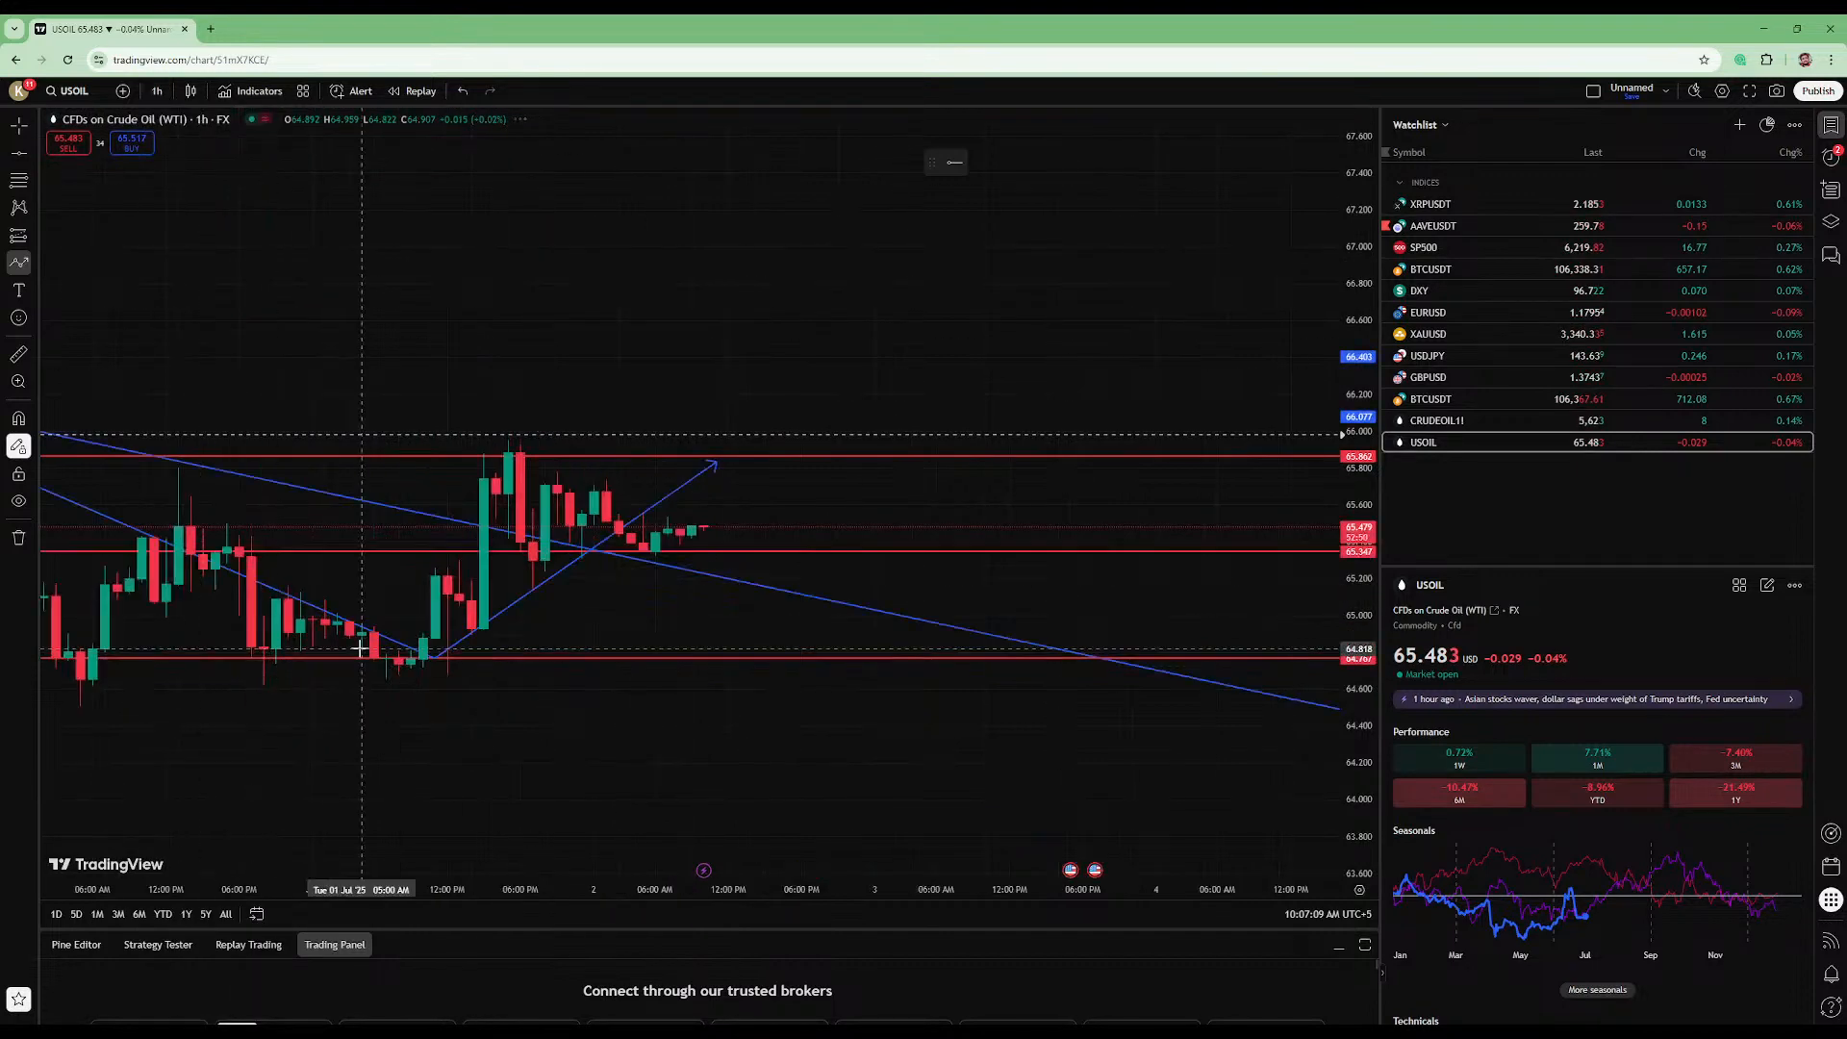
left_click_drag(1356, 637, 1356, 316)
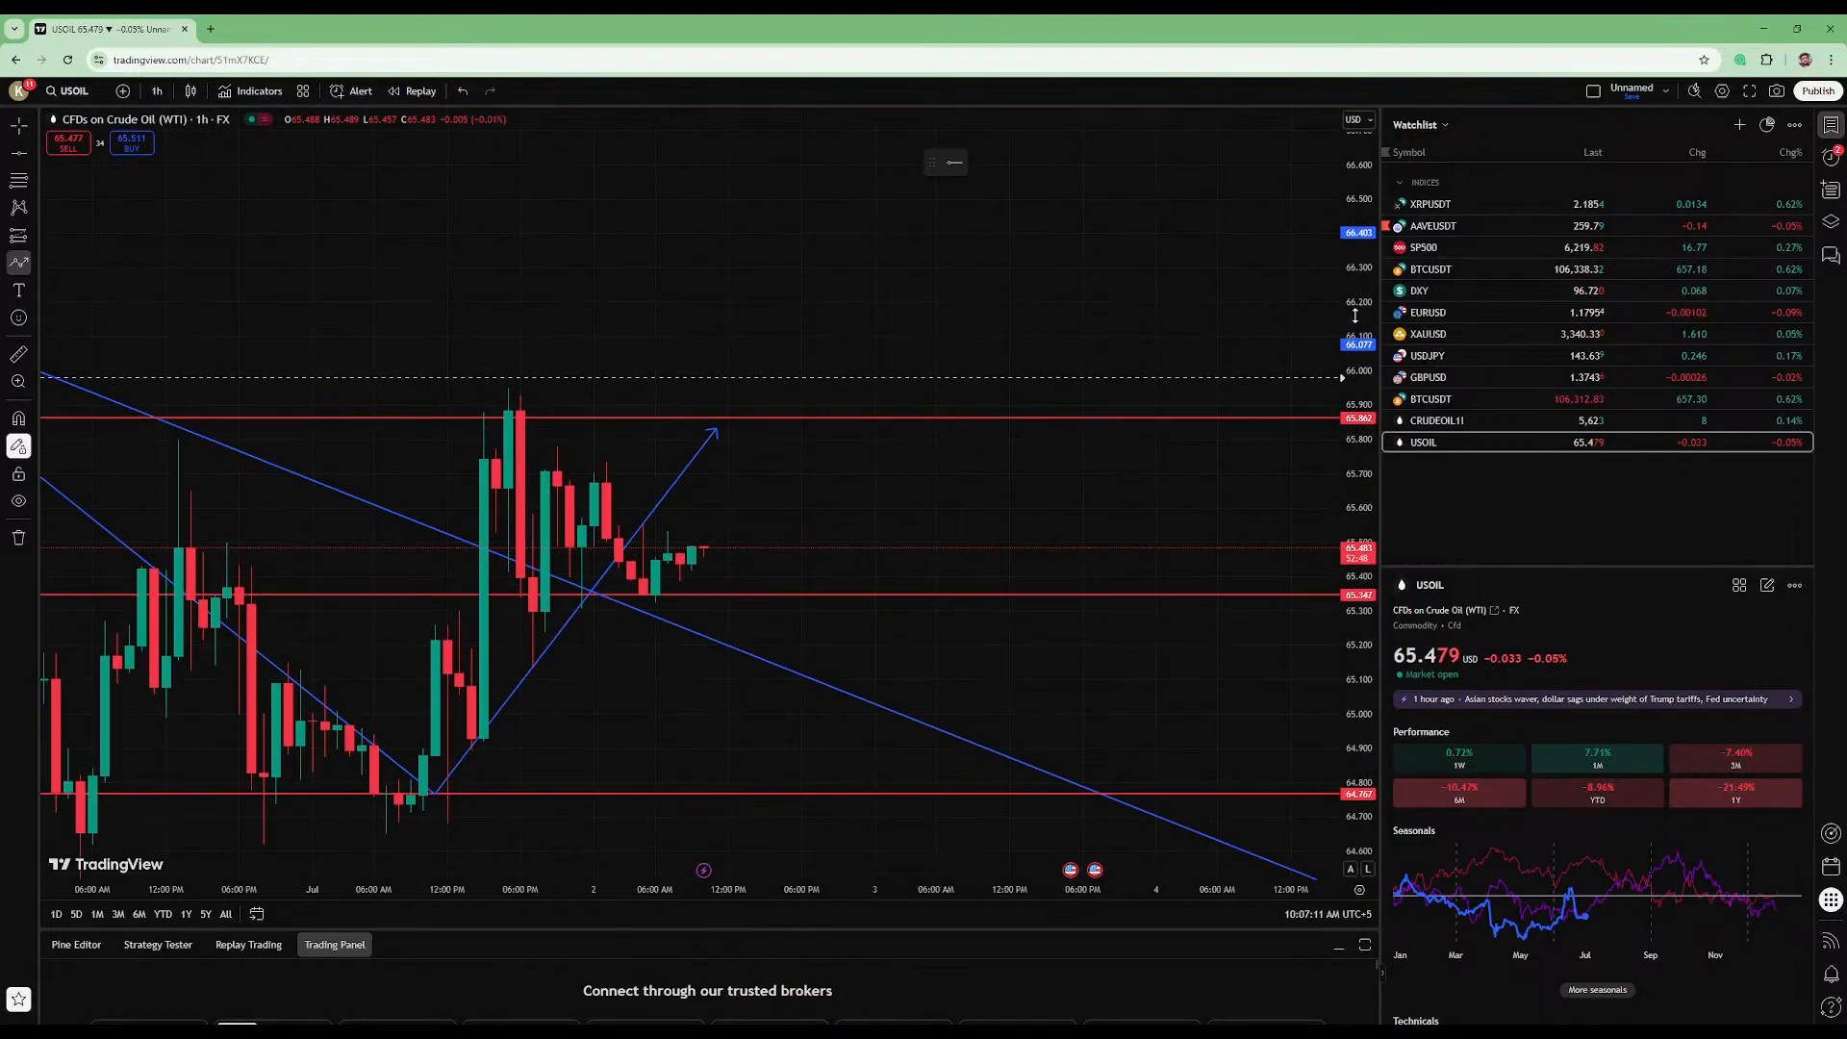
left_click(839, 498)
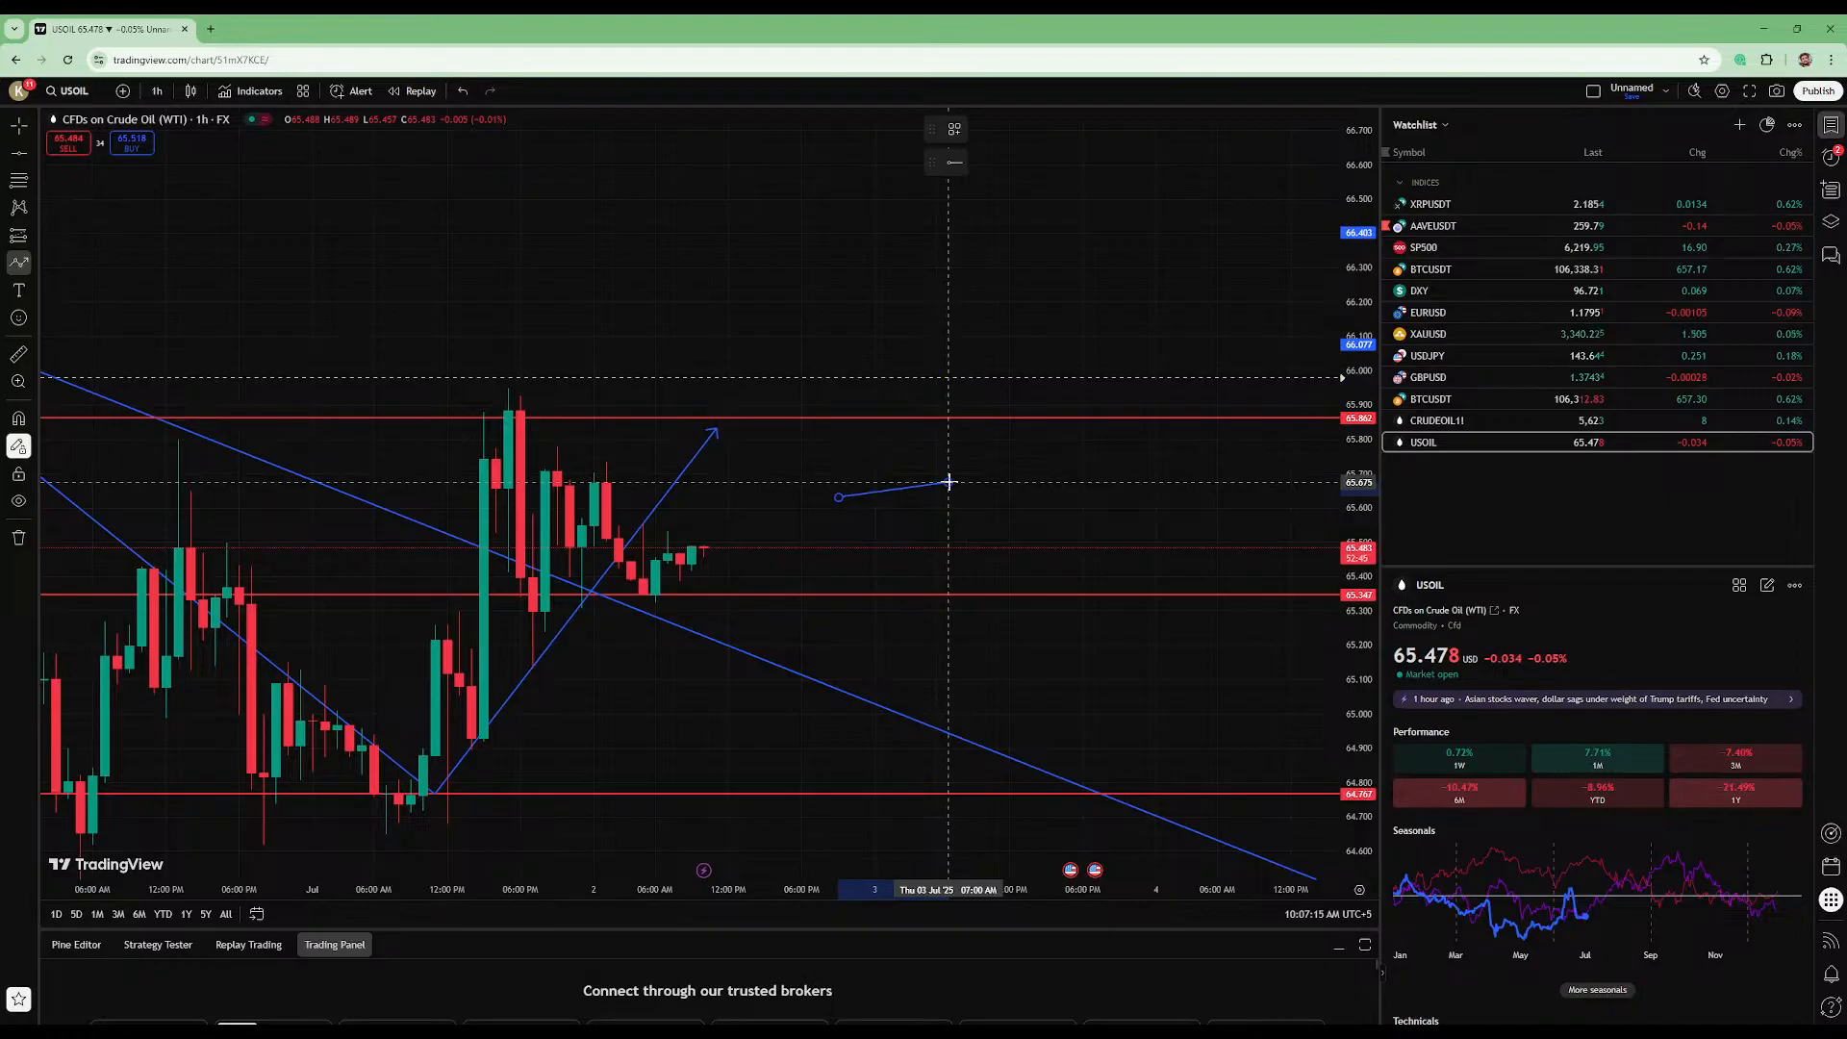
left_click(948, 482)
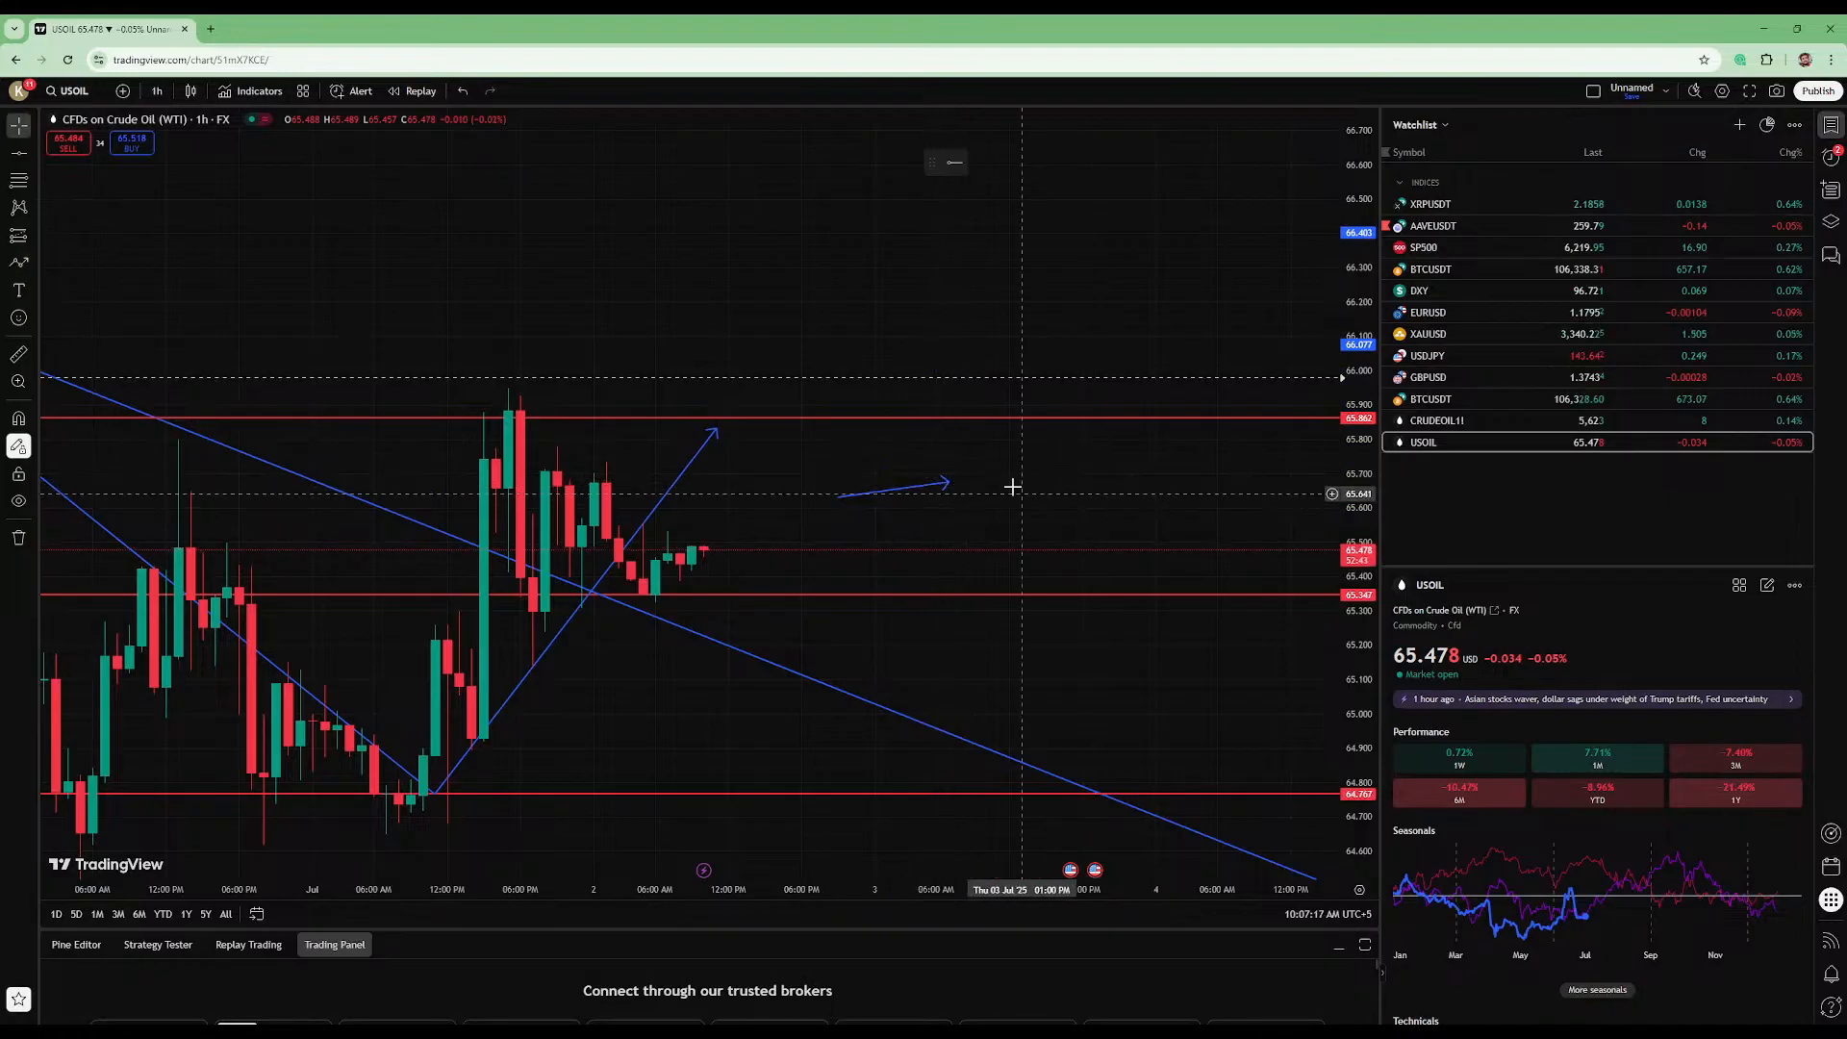
left_click(945, 482)
key("Delete")
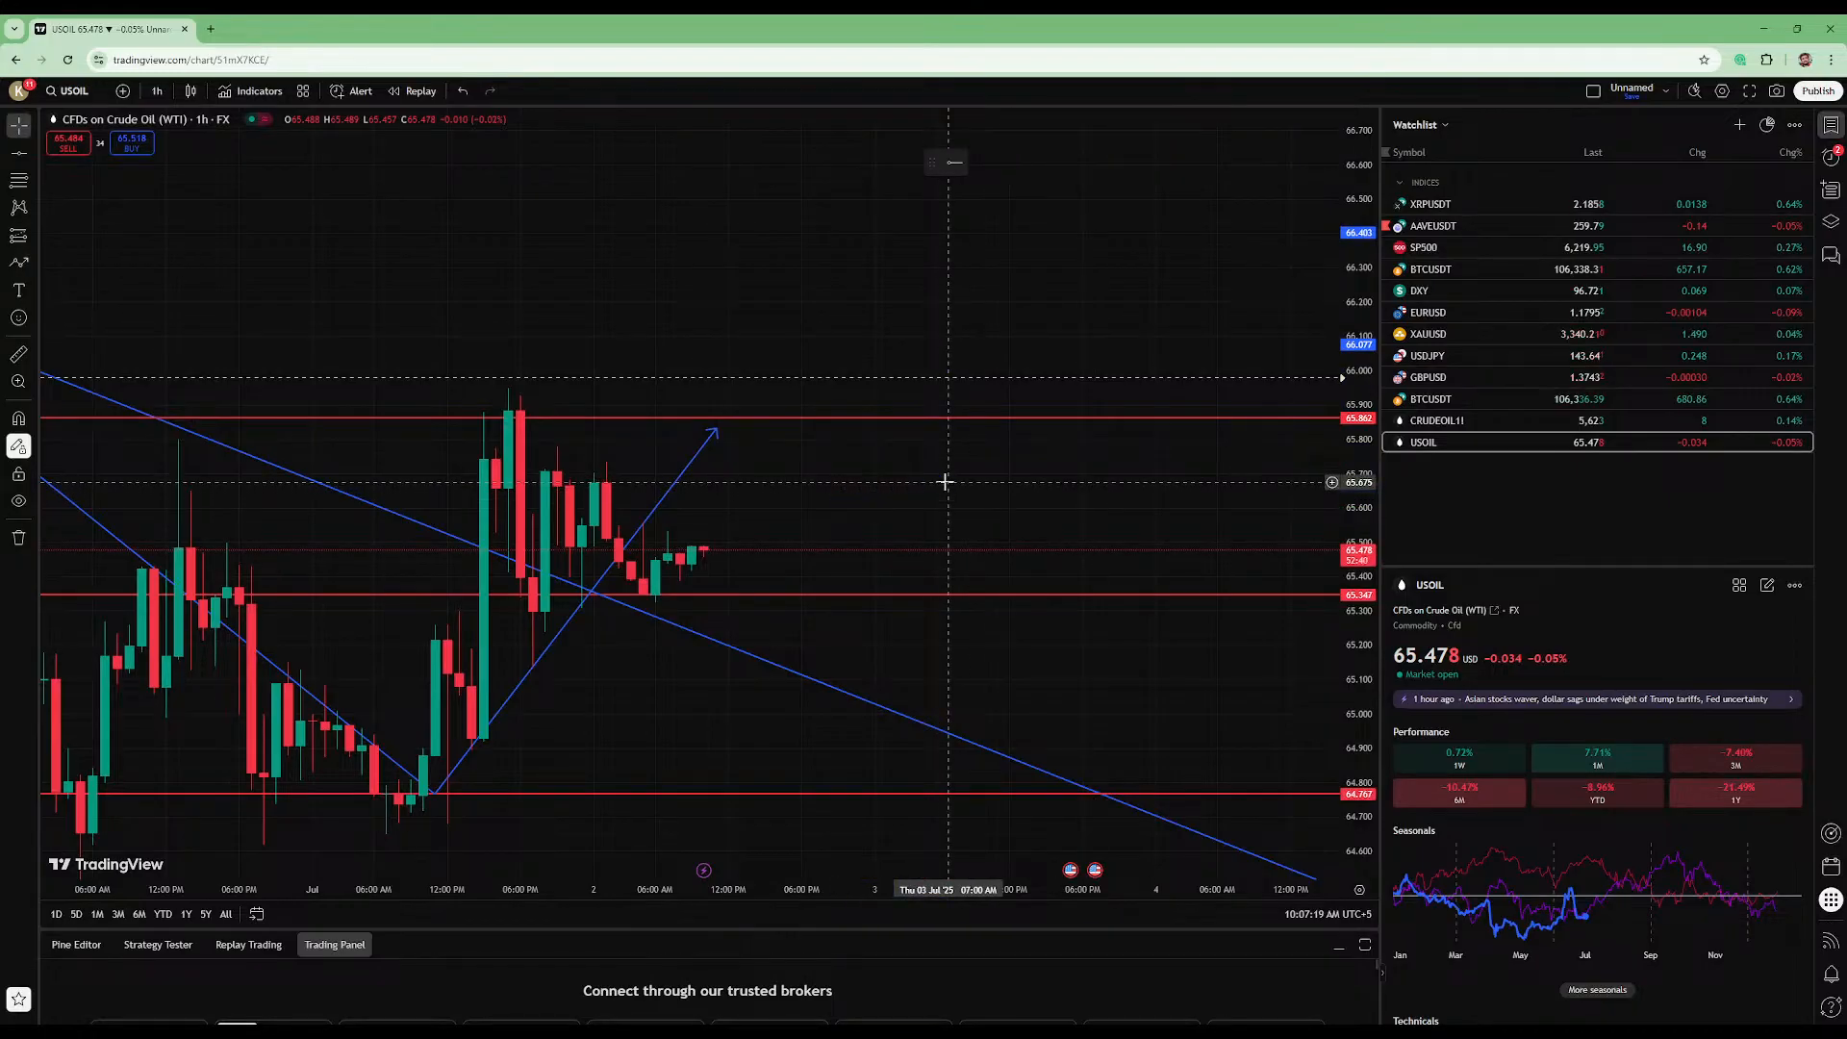
left_click_drag(1364, 700, 1380, 568)
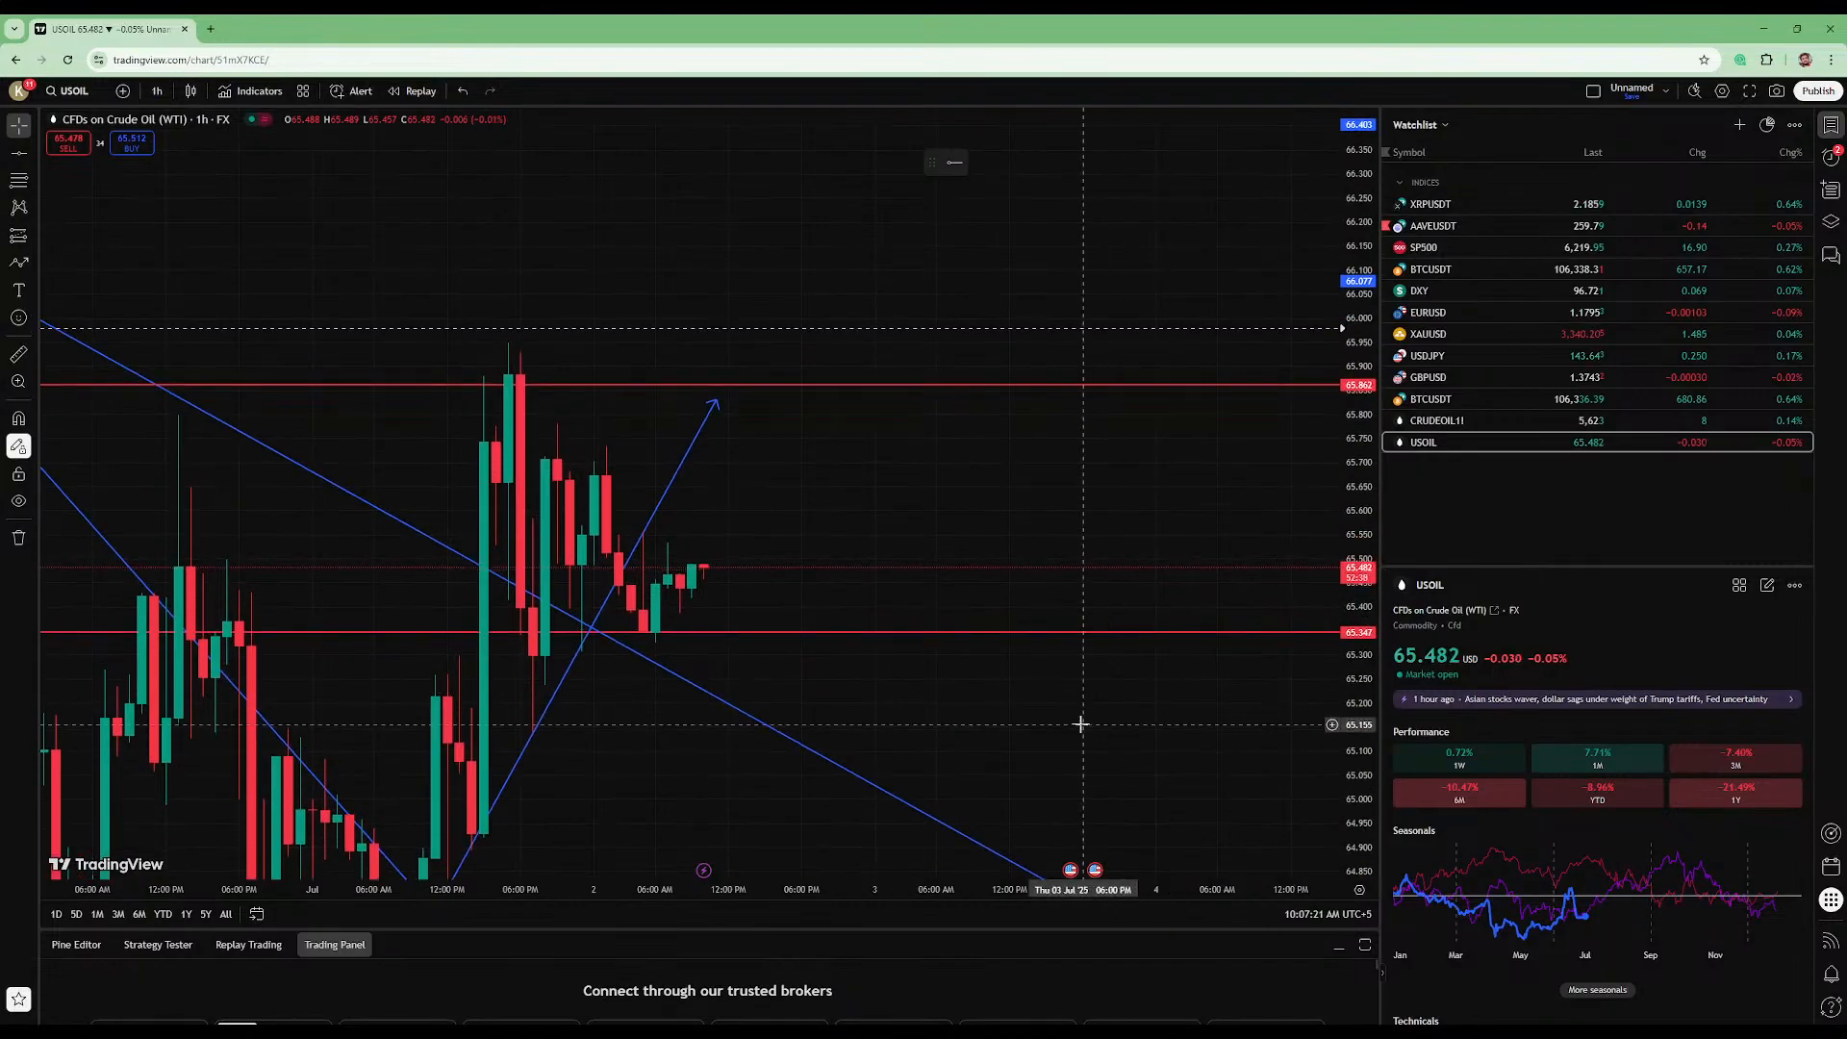
- Place horizontal lines at about 64.92 and 65.29 along the body lows of the 3 PM and 8 PM candles on 1 July
left_click_drag(1085, 725, 1253, 482)
left_click_drag(1376, 393, 1374, 453)
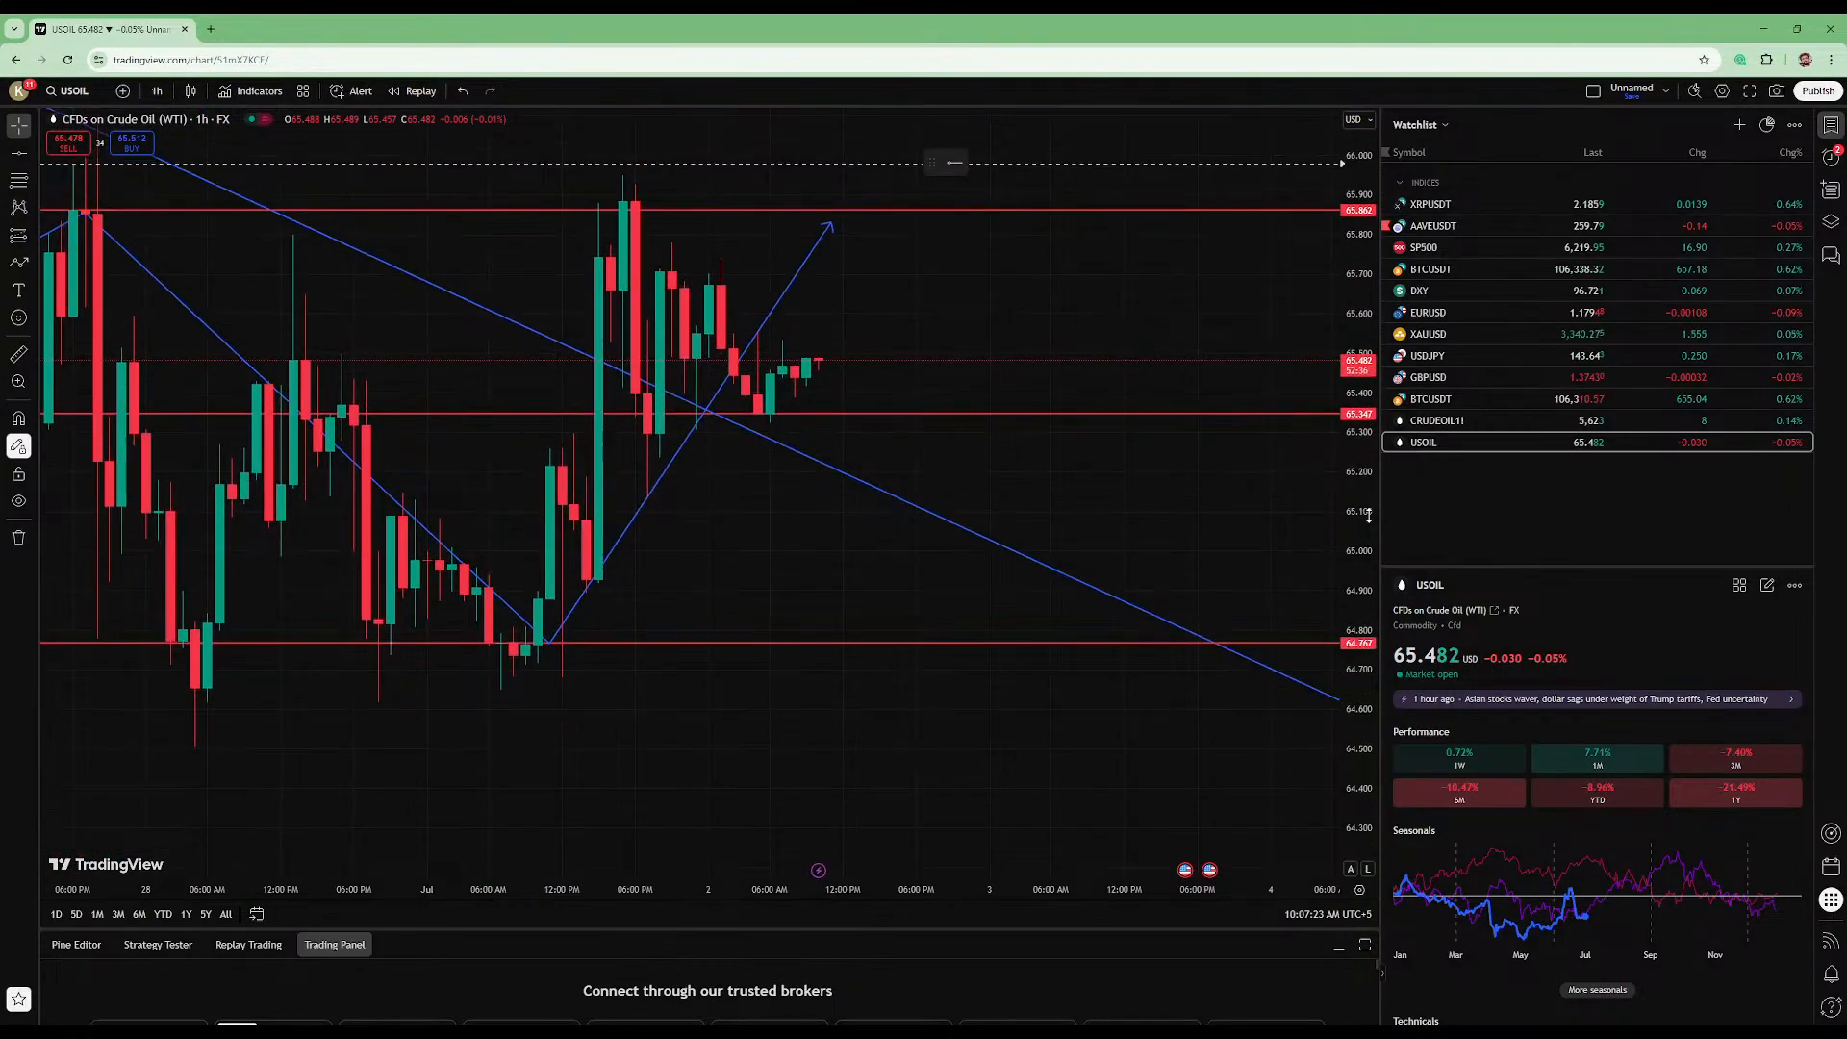
left_click(19, 152)
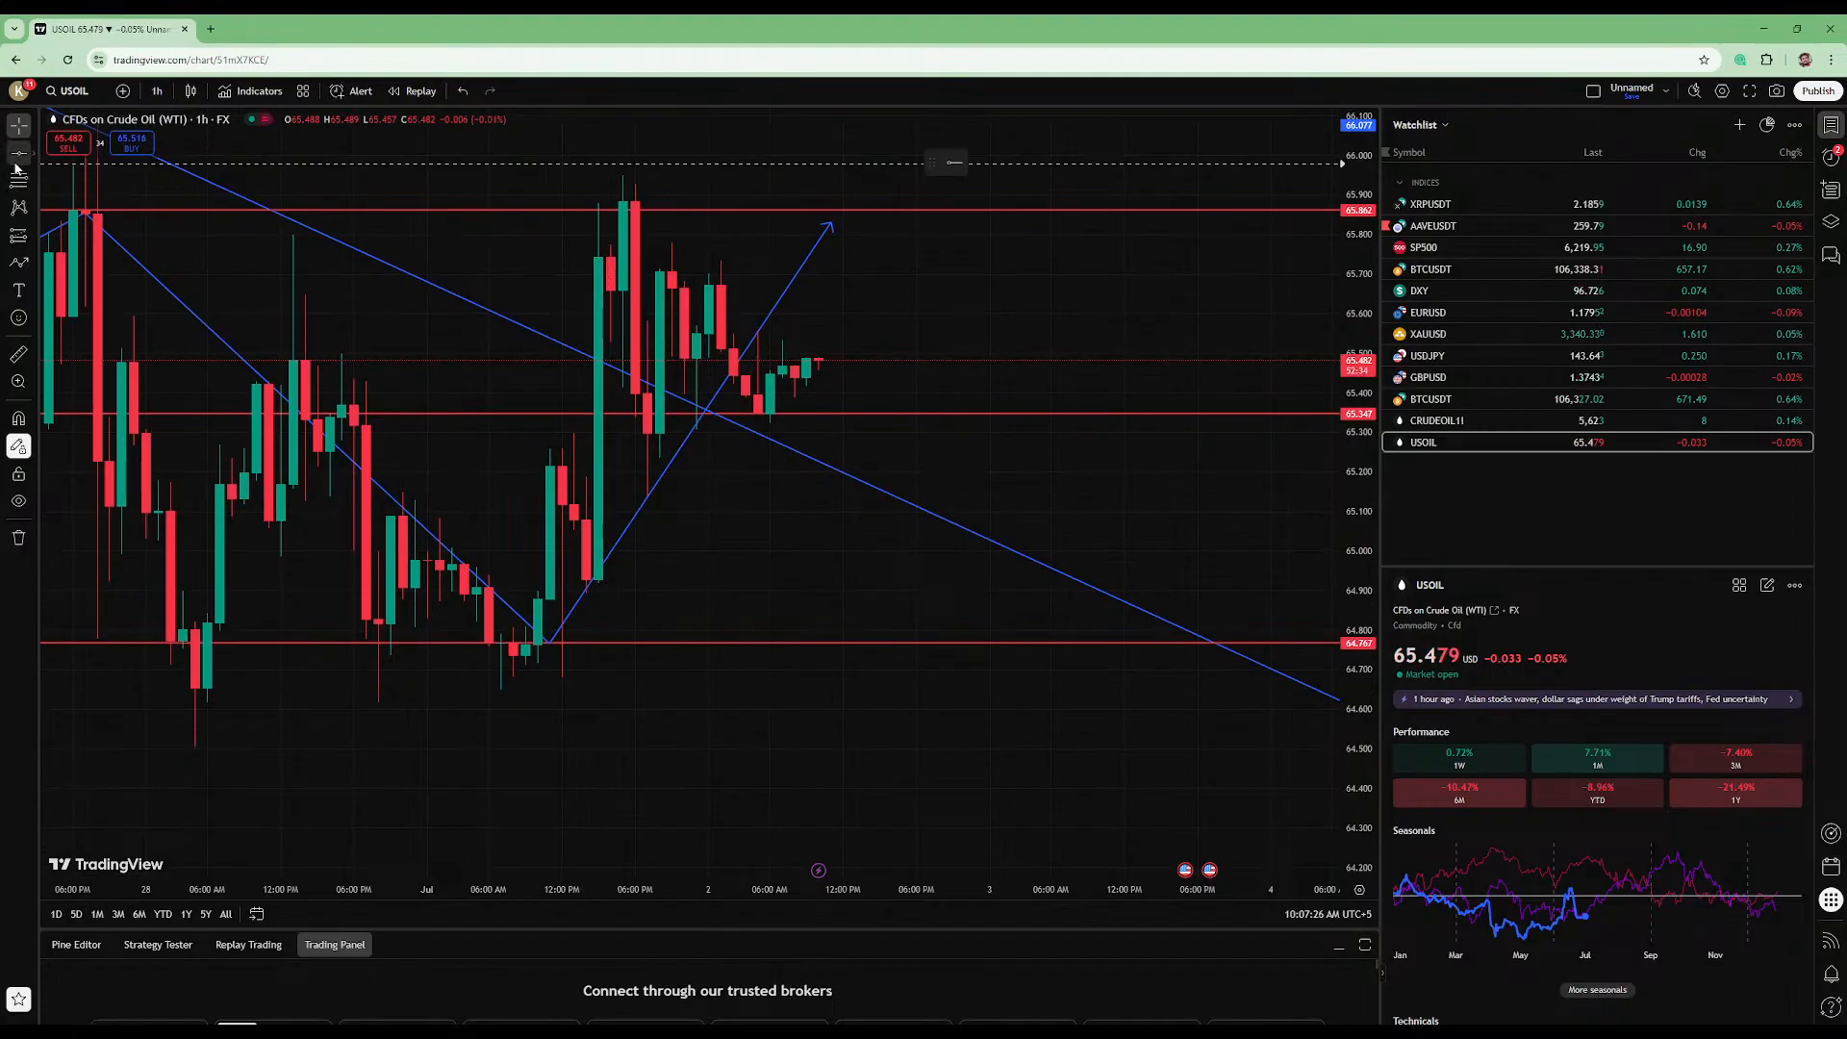
left_click(582, 584)
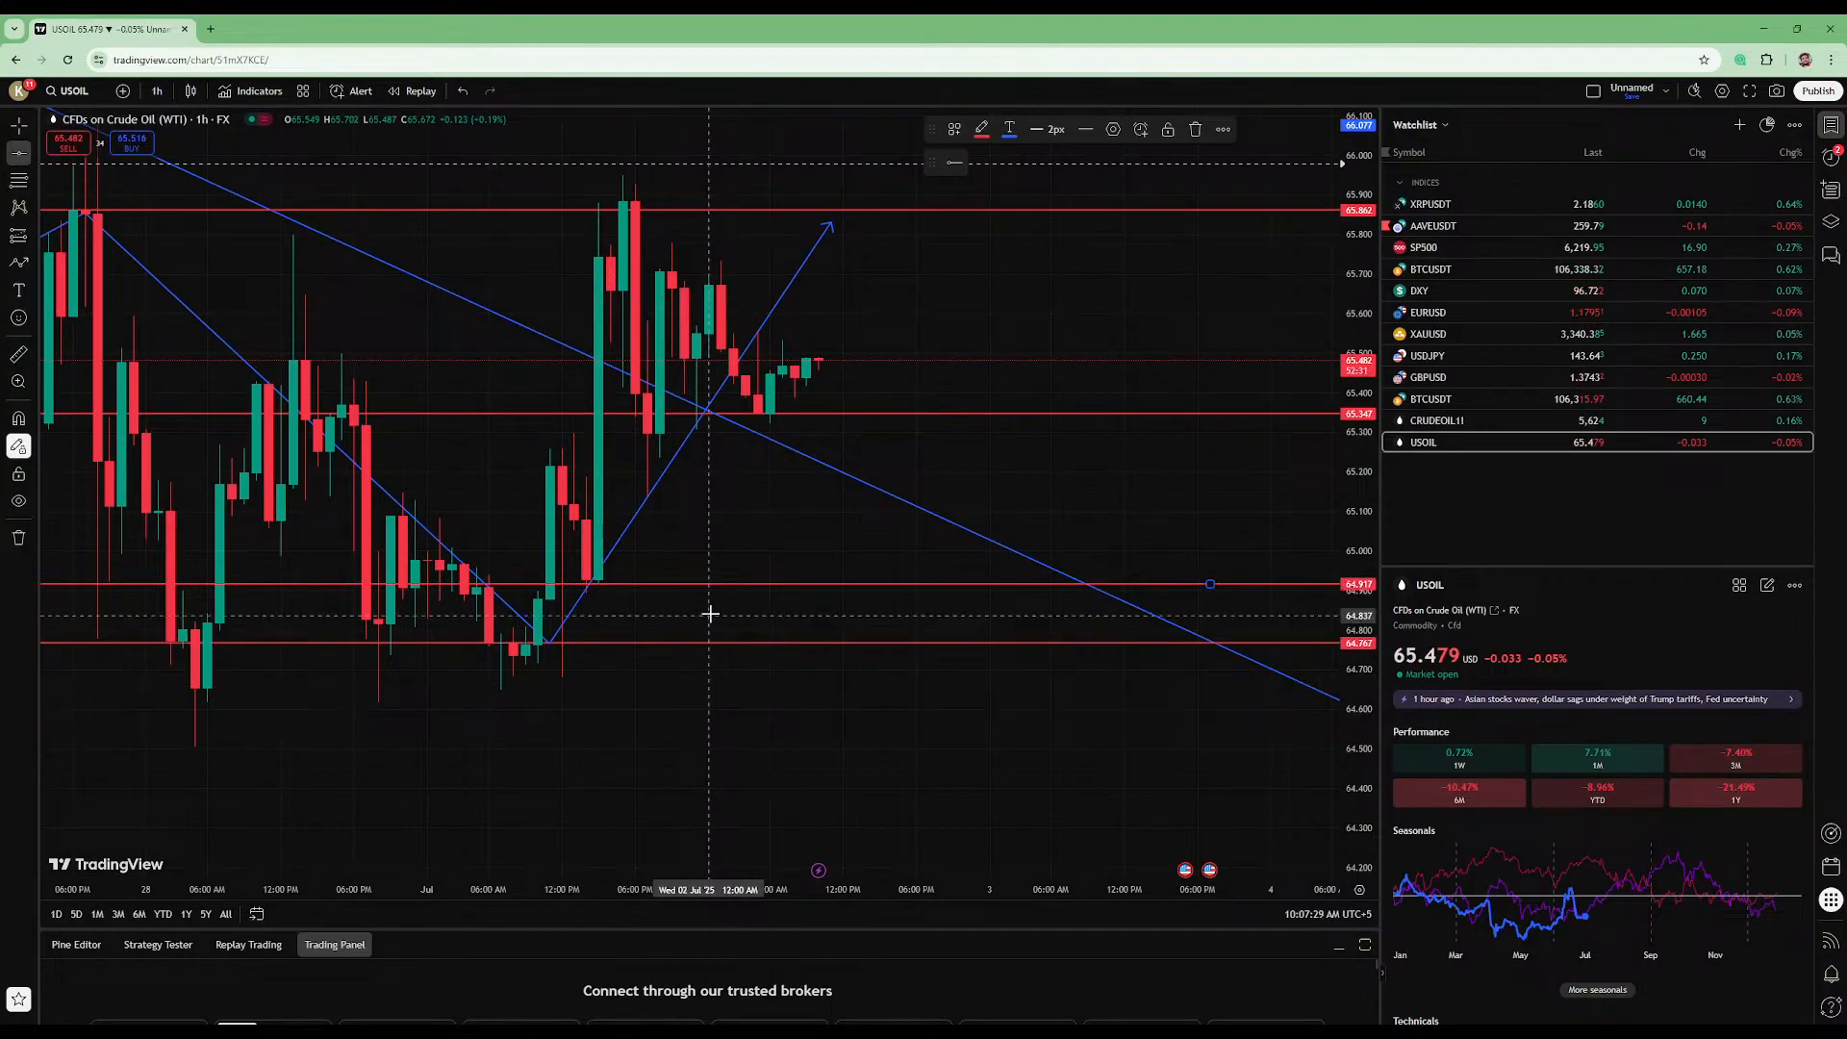
scroll(717, 596, "down", 2)
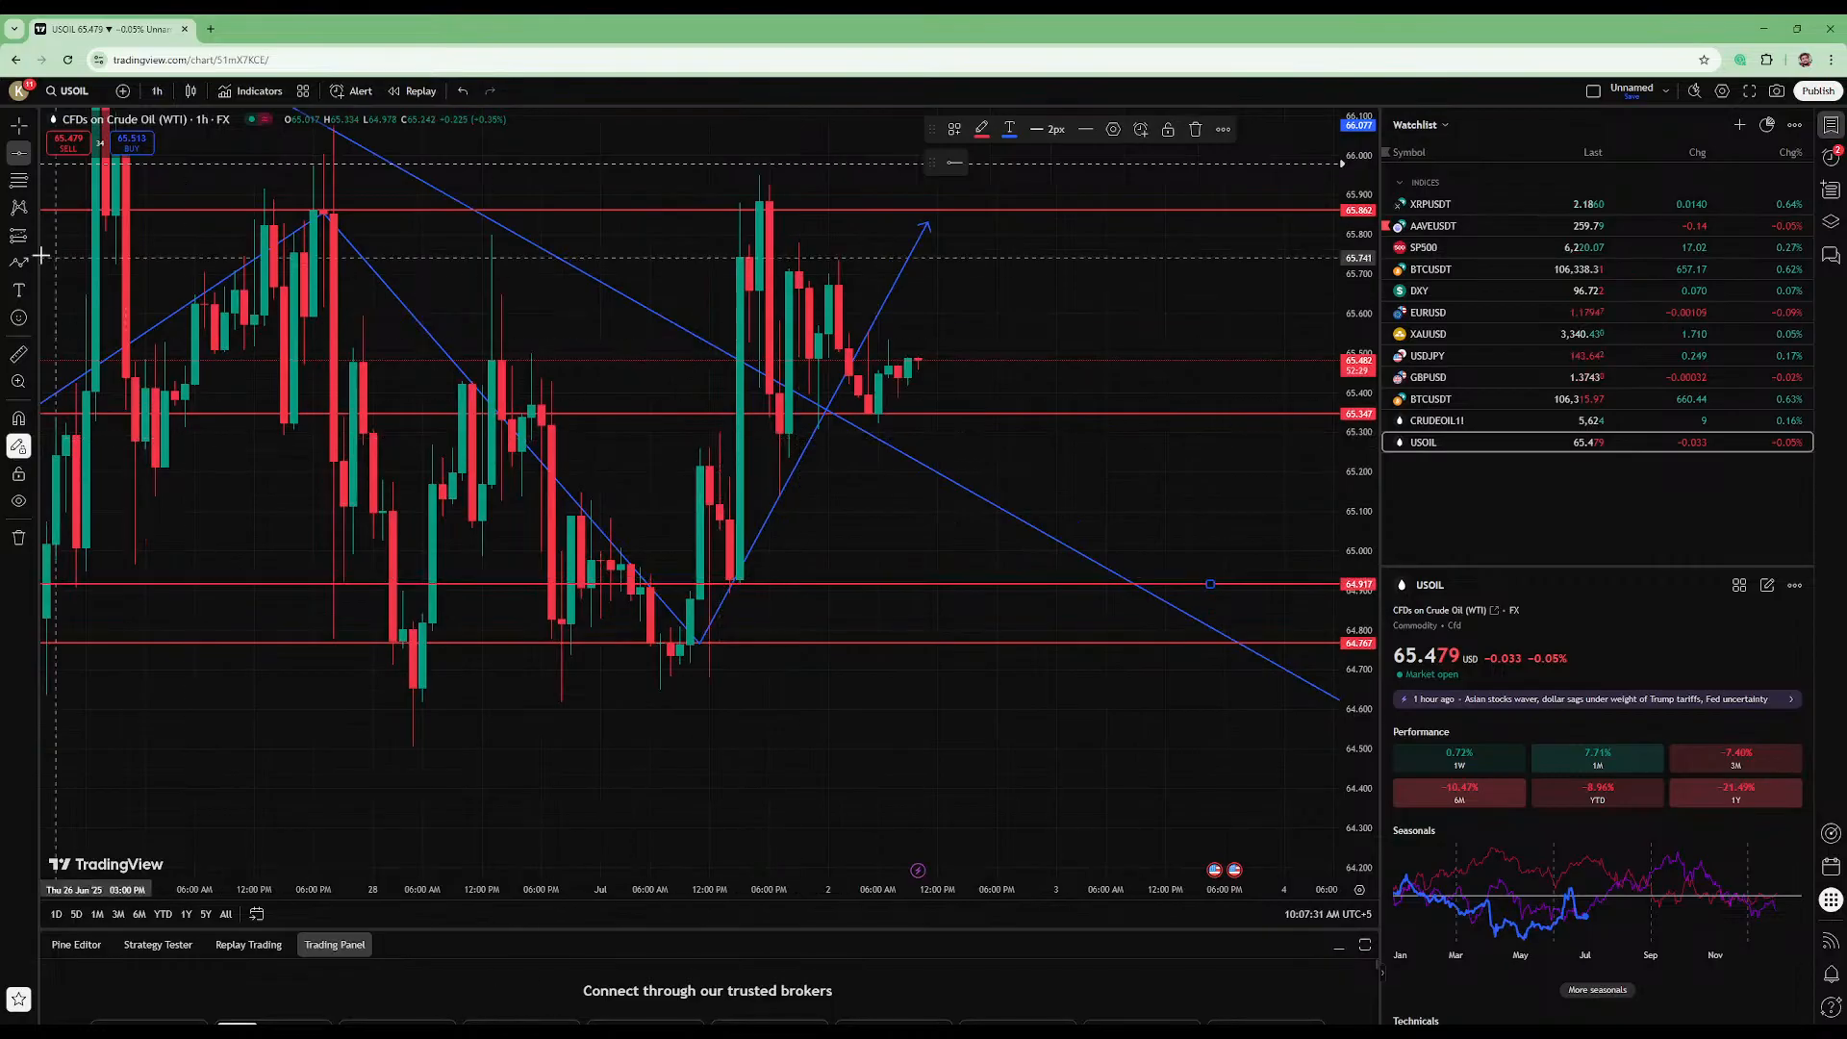
left_click(788, 436)
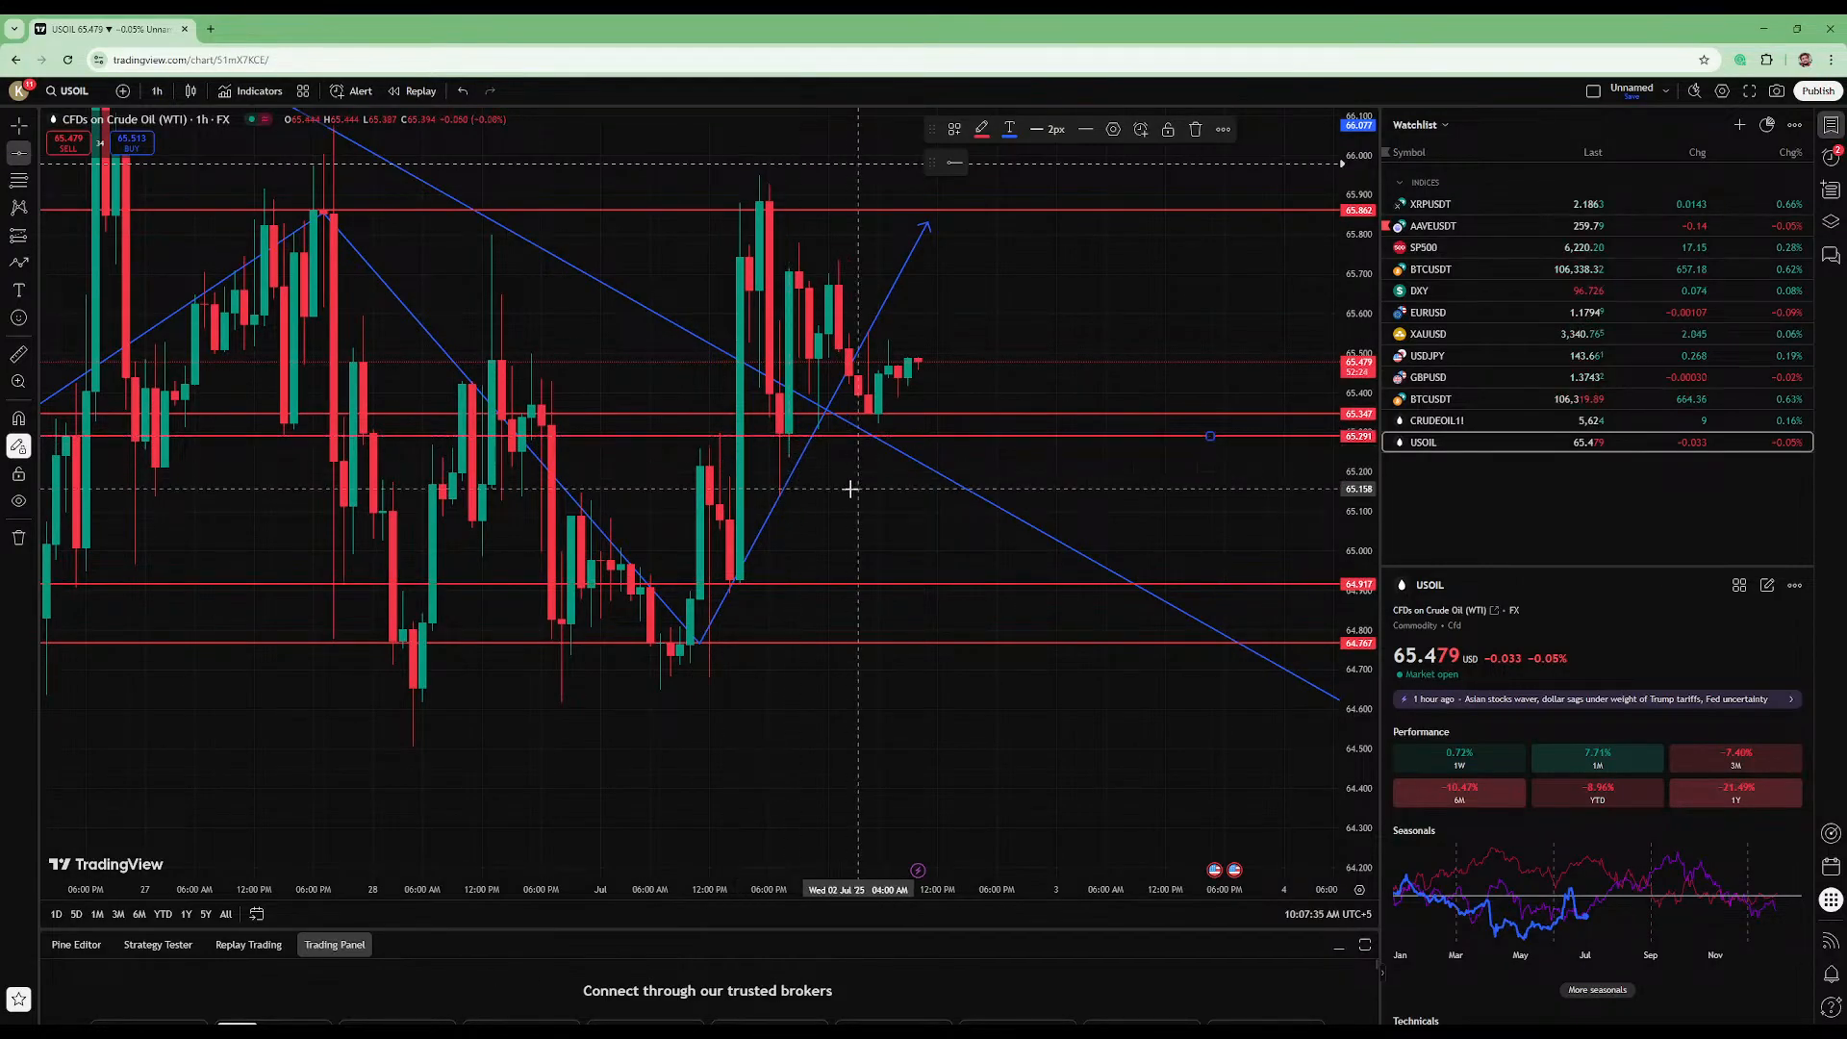
- Place another horizontal line at about 65.06, between the 64.92 and 65.29 lines
left_click_drag(1365, 556, 1351, 130)
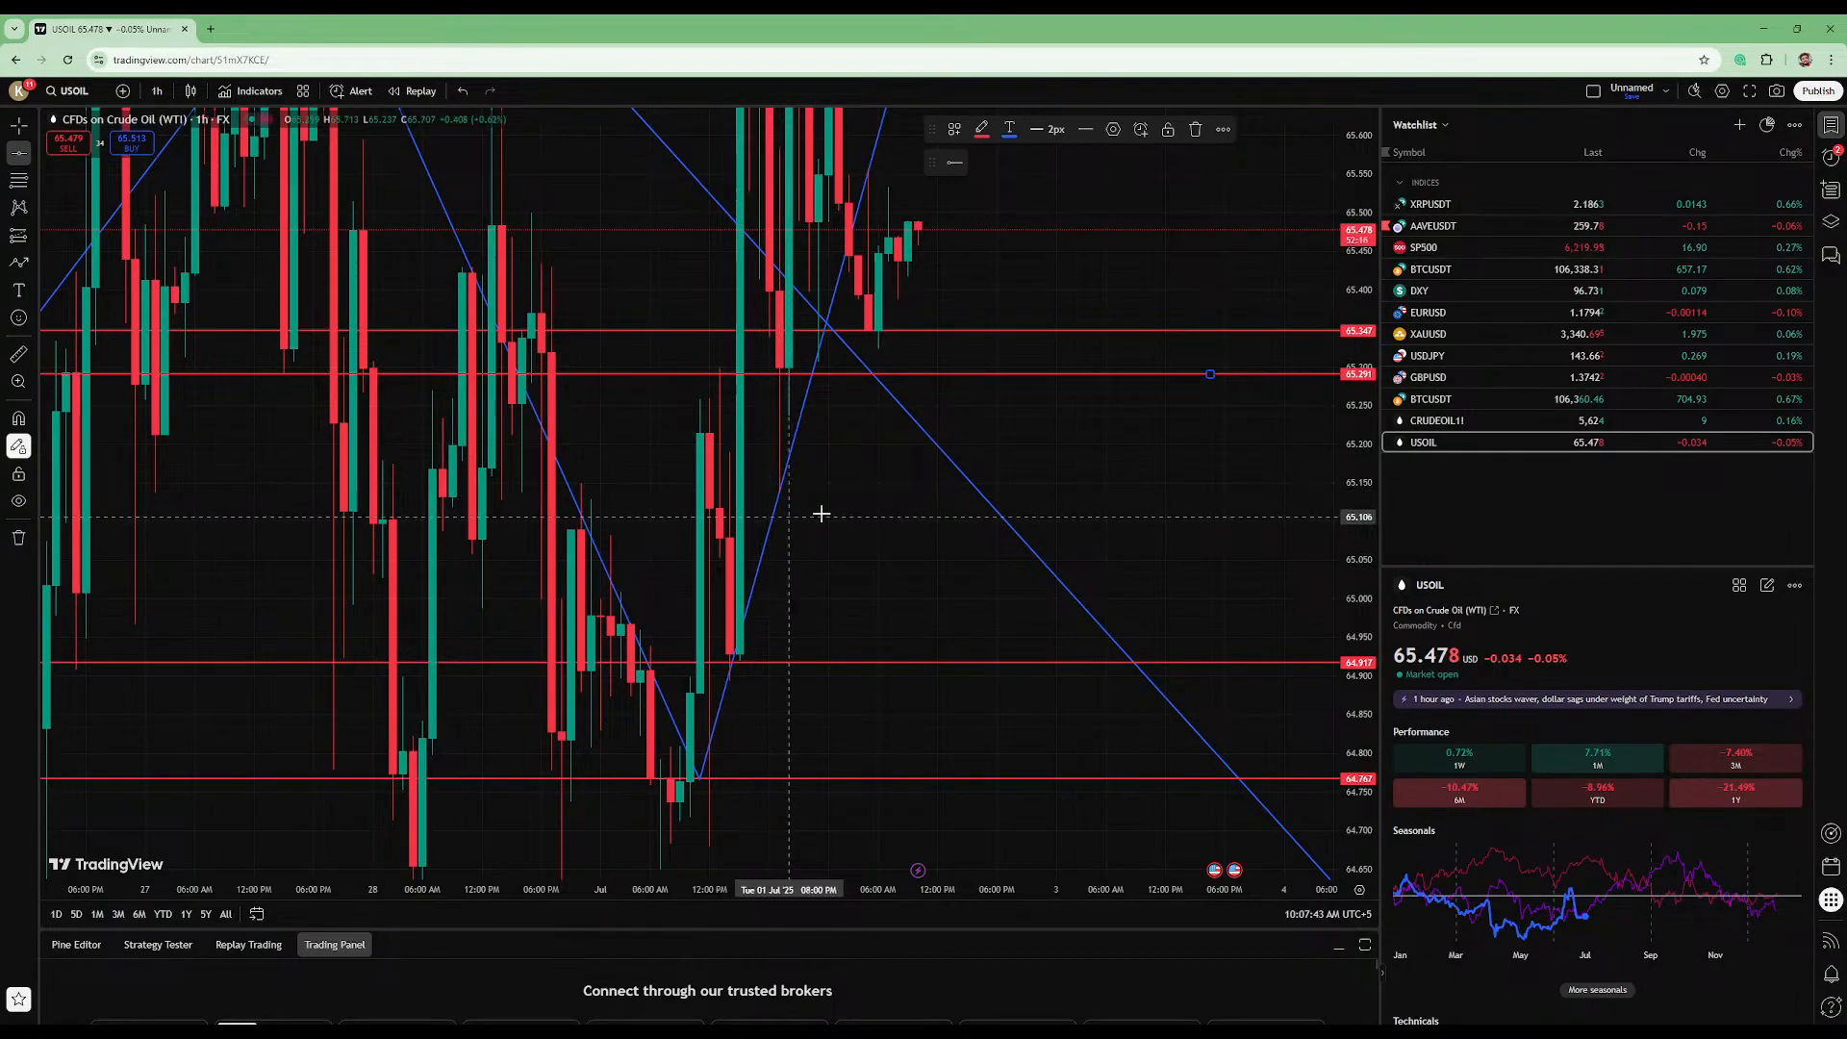
left_click_drag(1367, 231, 1346, 522)
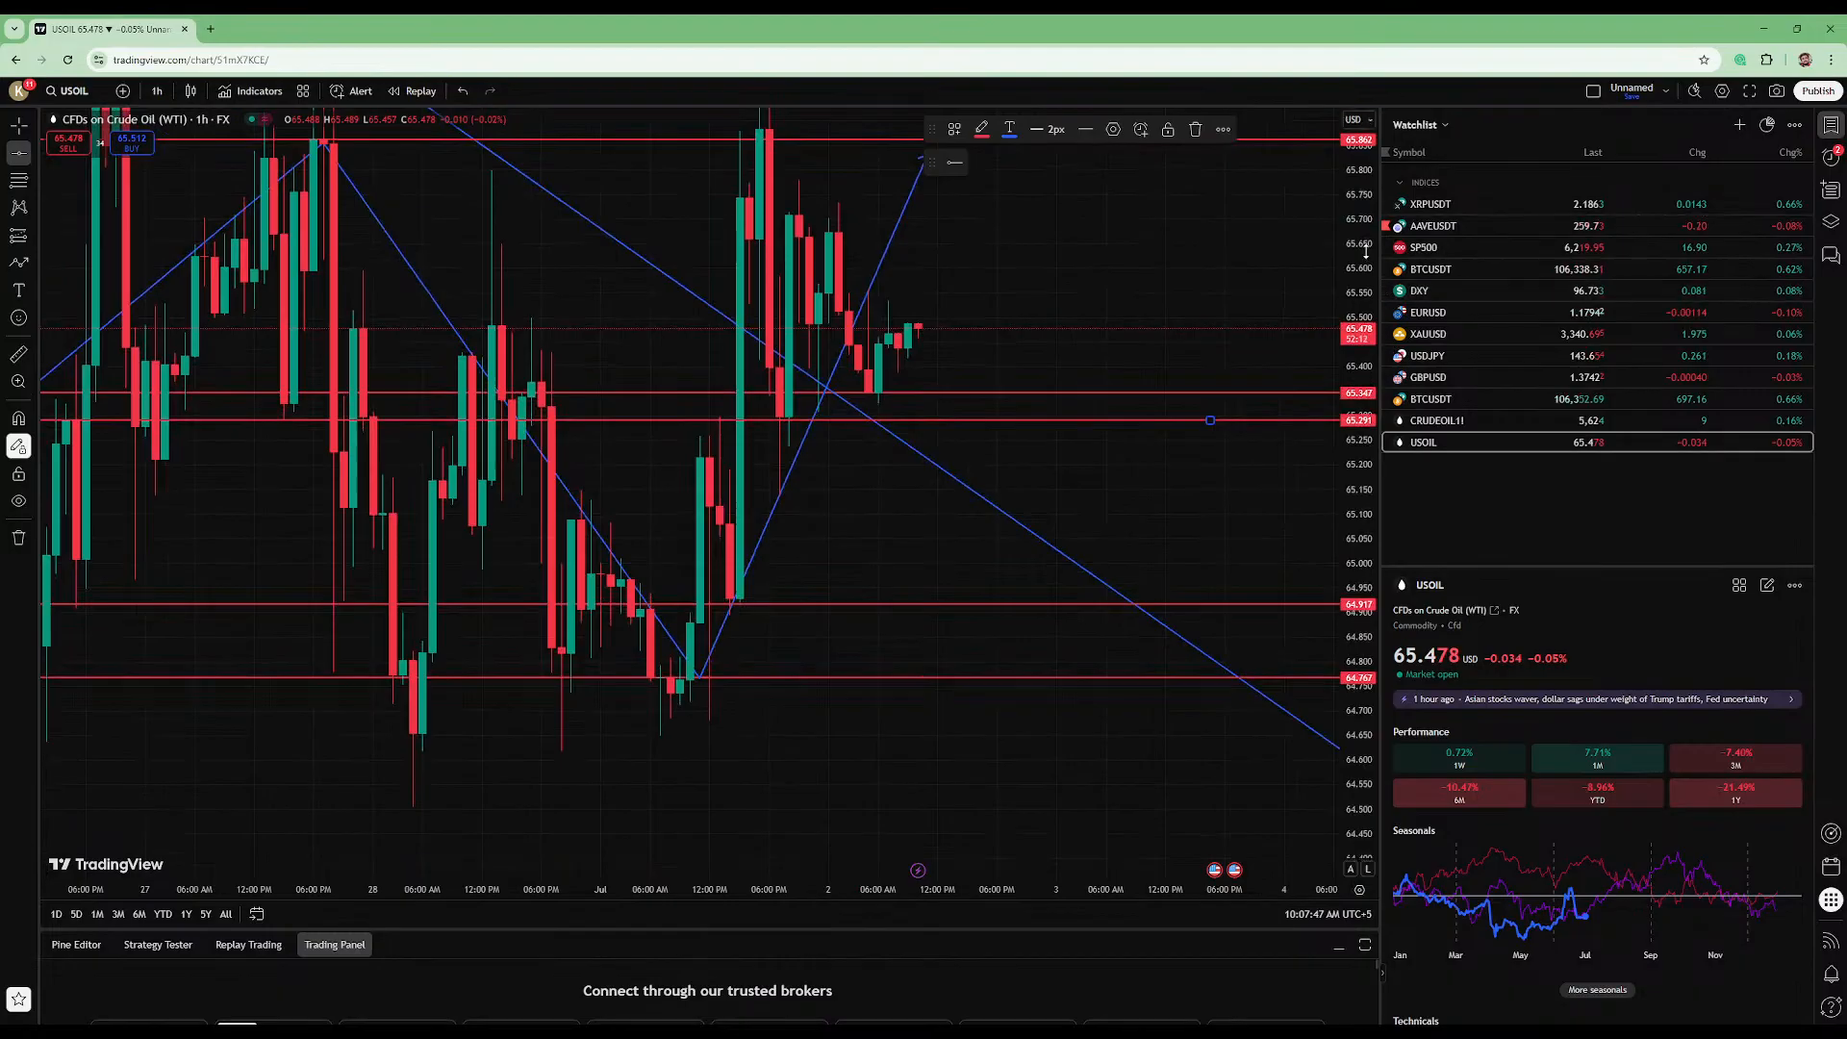
left_click_drag(1360, 292, 1351, 517)
left_click(895, 521)
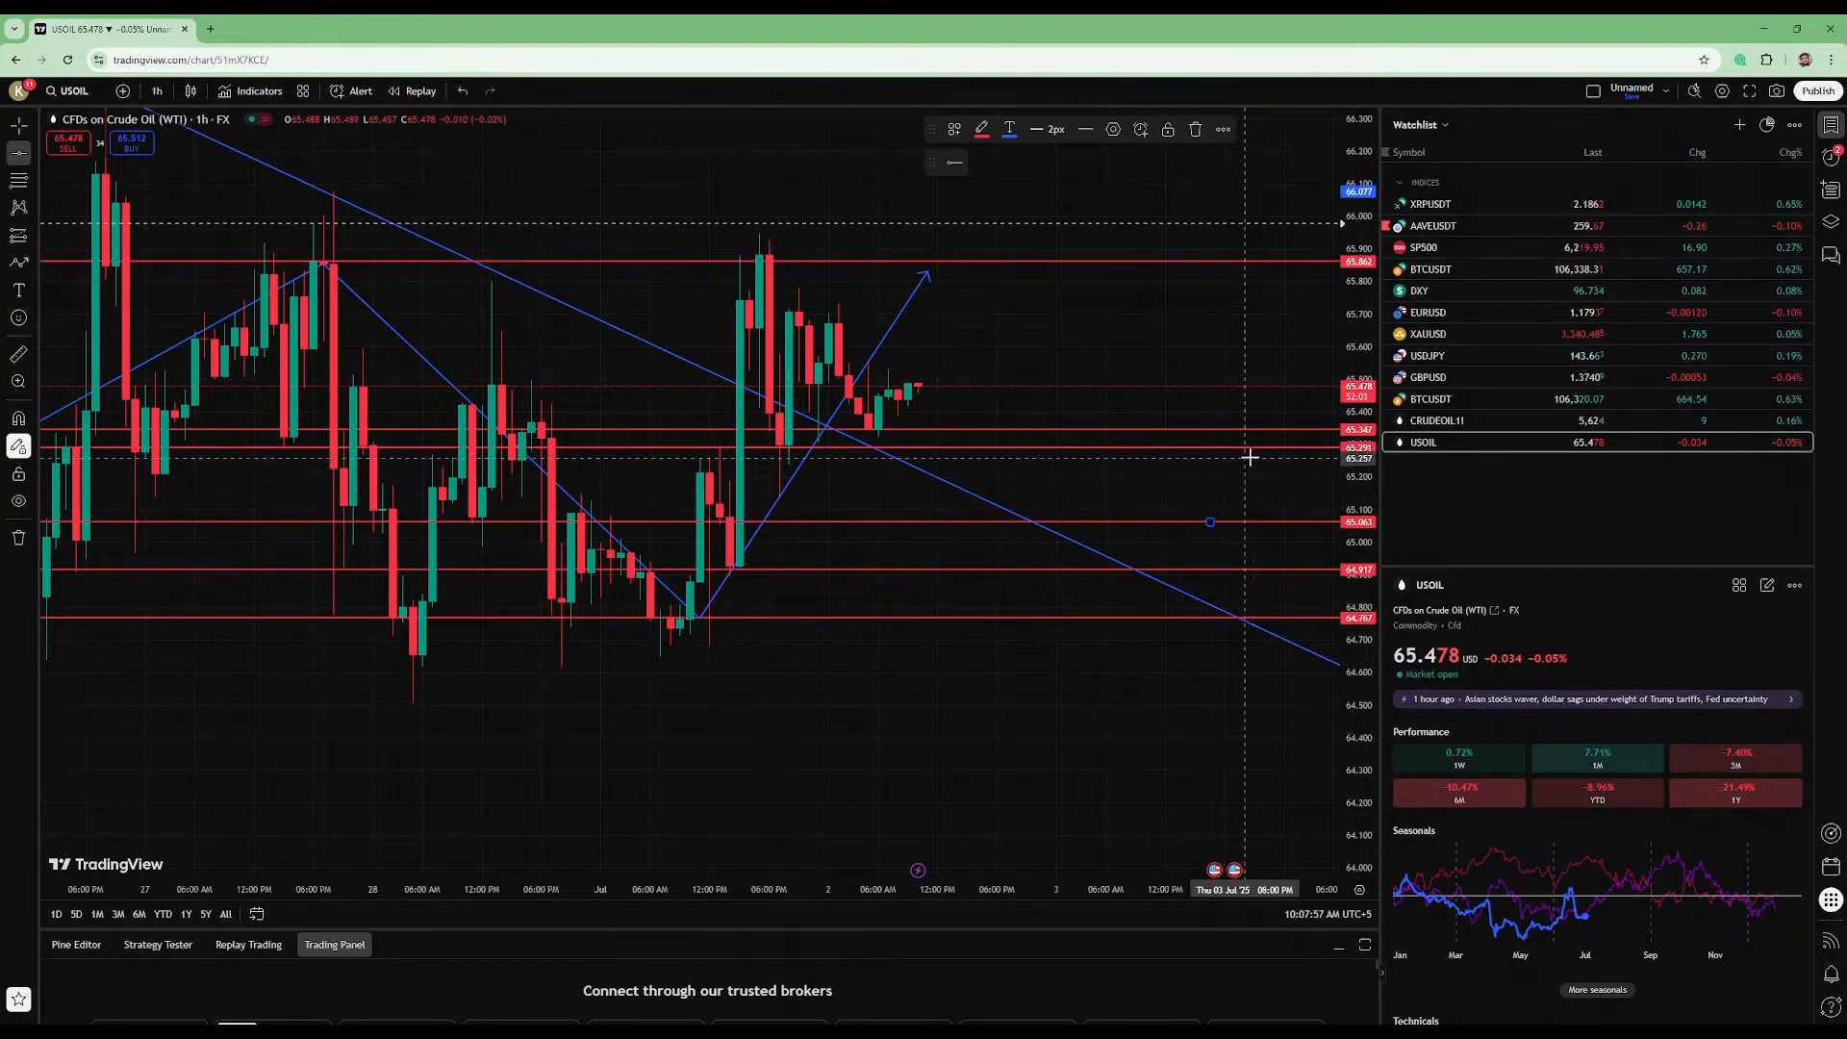
- Remove all drawings from the USOIL chart
left_click_drag(1357, 459, 1370, 320)
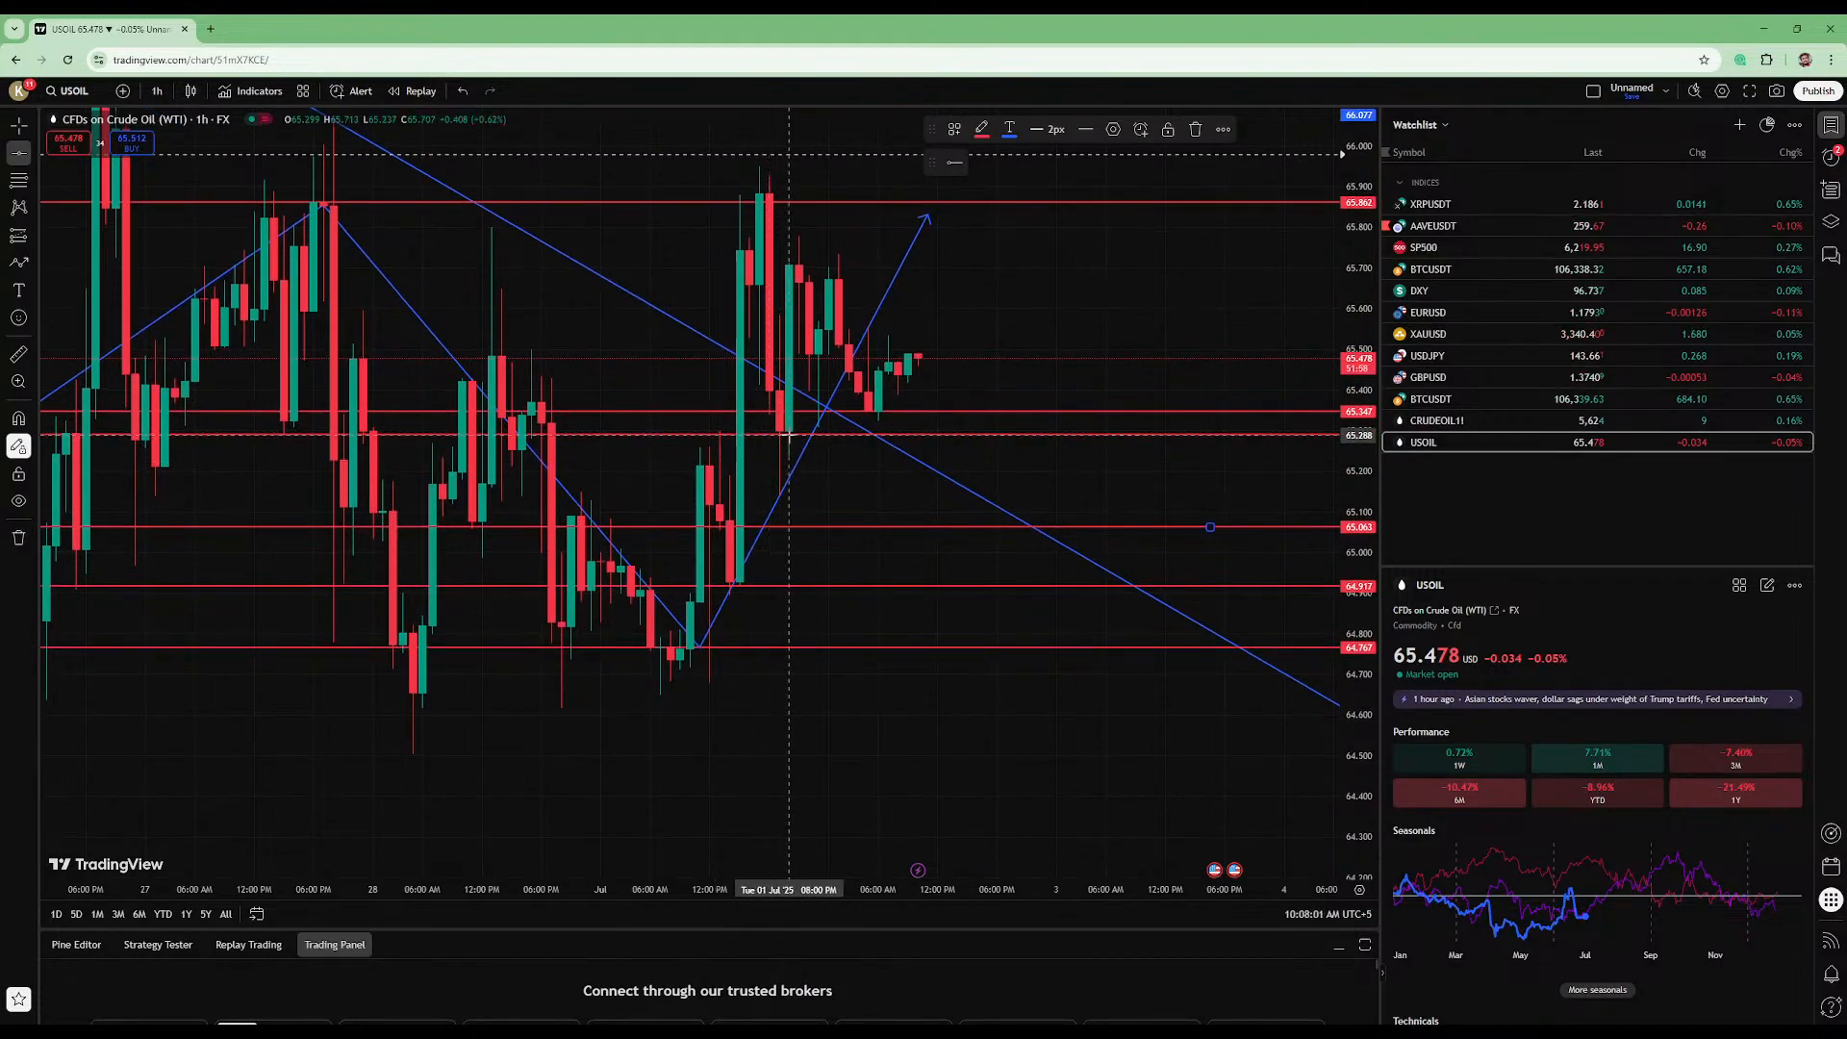
left_click(21, 538)
left_click(87, 536)
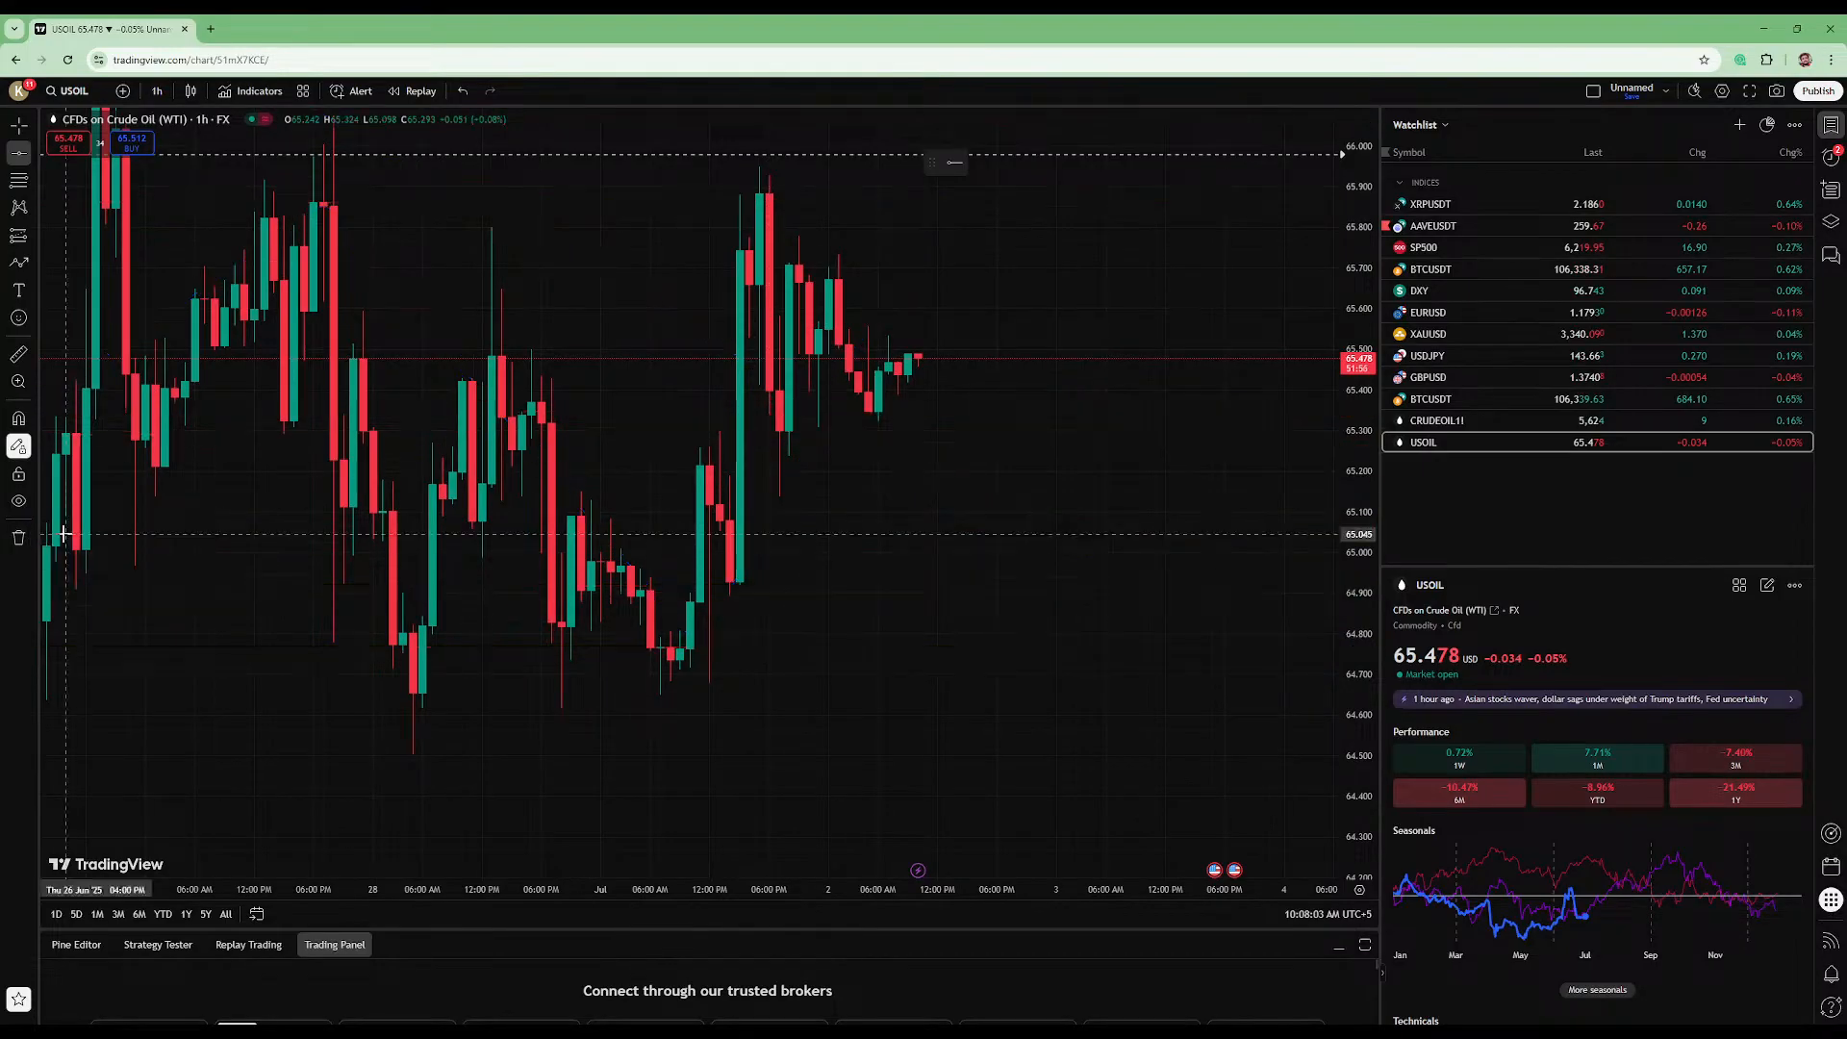
- Place a horizontal line at about 65.66 and delete it
scroll(596, 433, "down", 2)
mouse_move(1352, 236)
left_mouse_down()
mouse_move(1354, 454)
mouse_move(1353, 256)
left_mouse_up()
left_click(1210, 289)
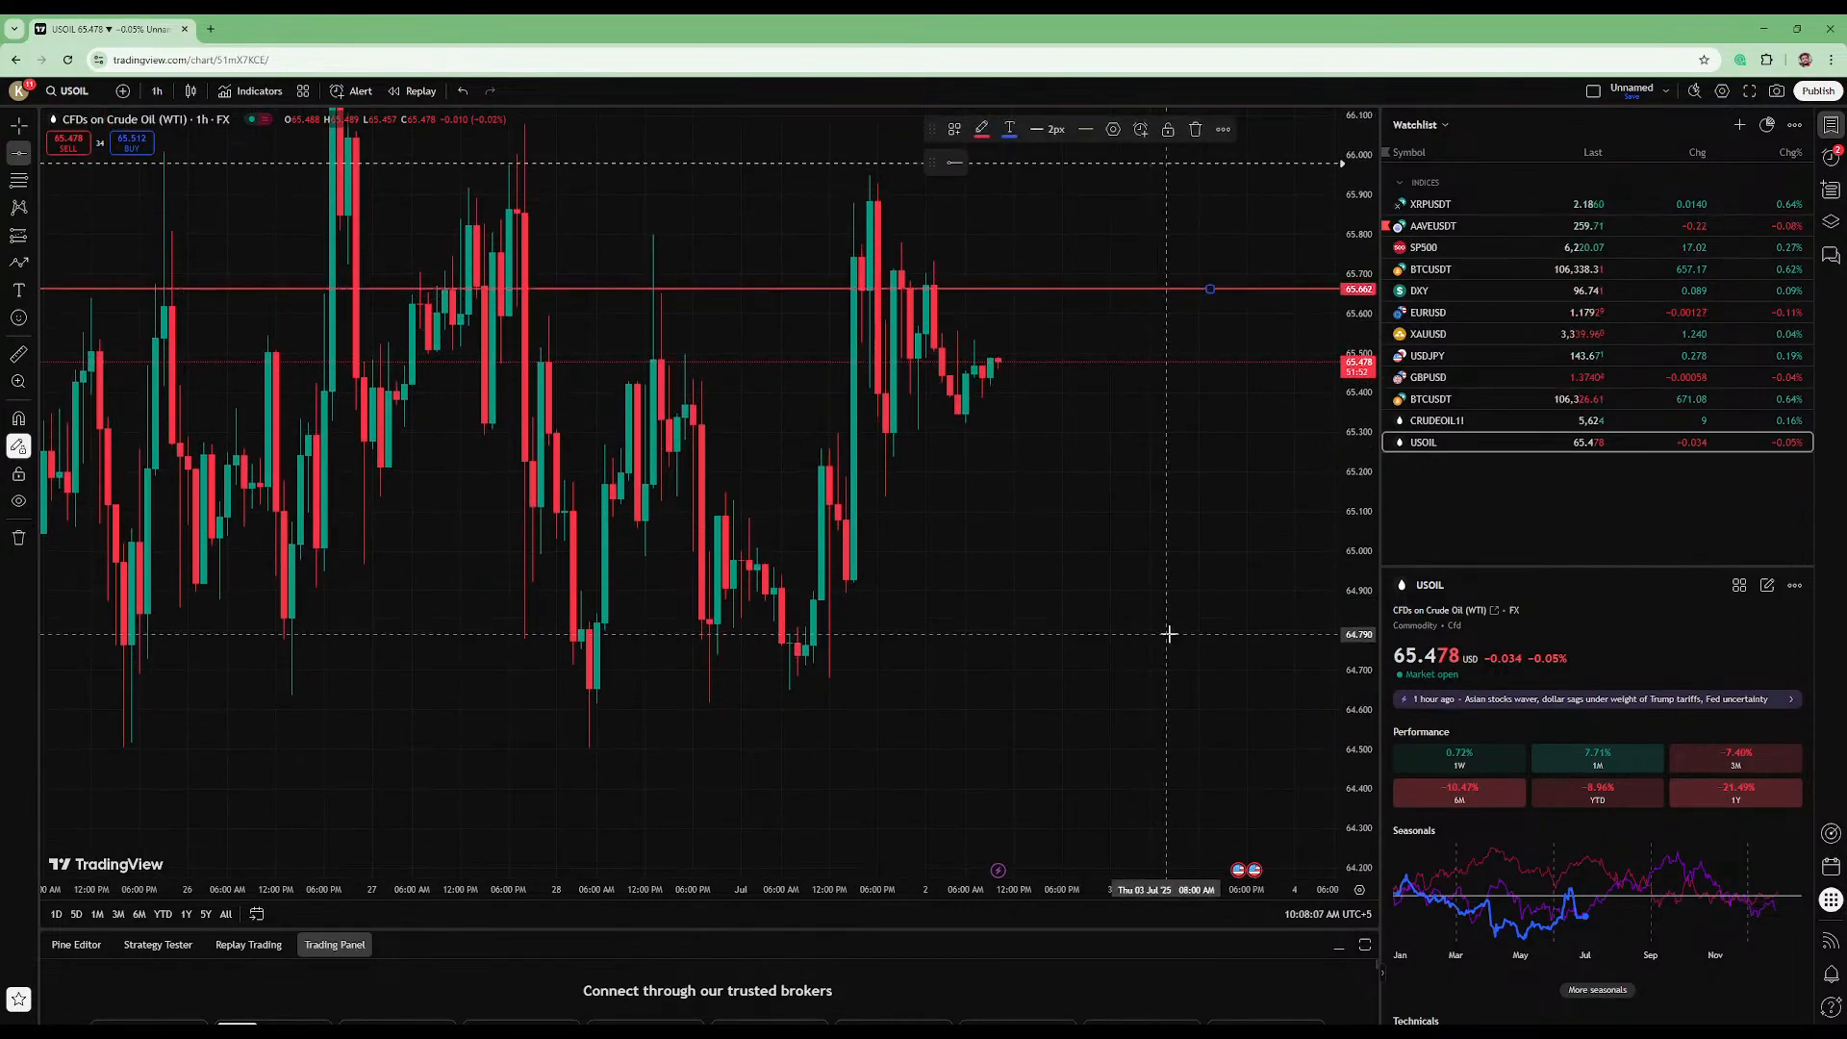
key("Delete")
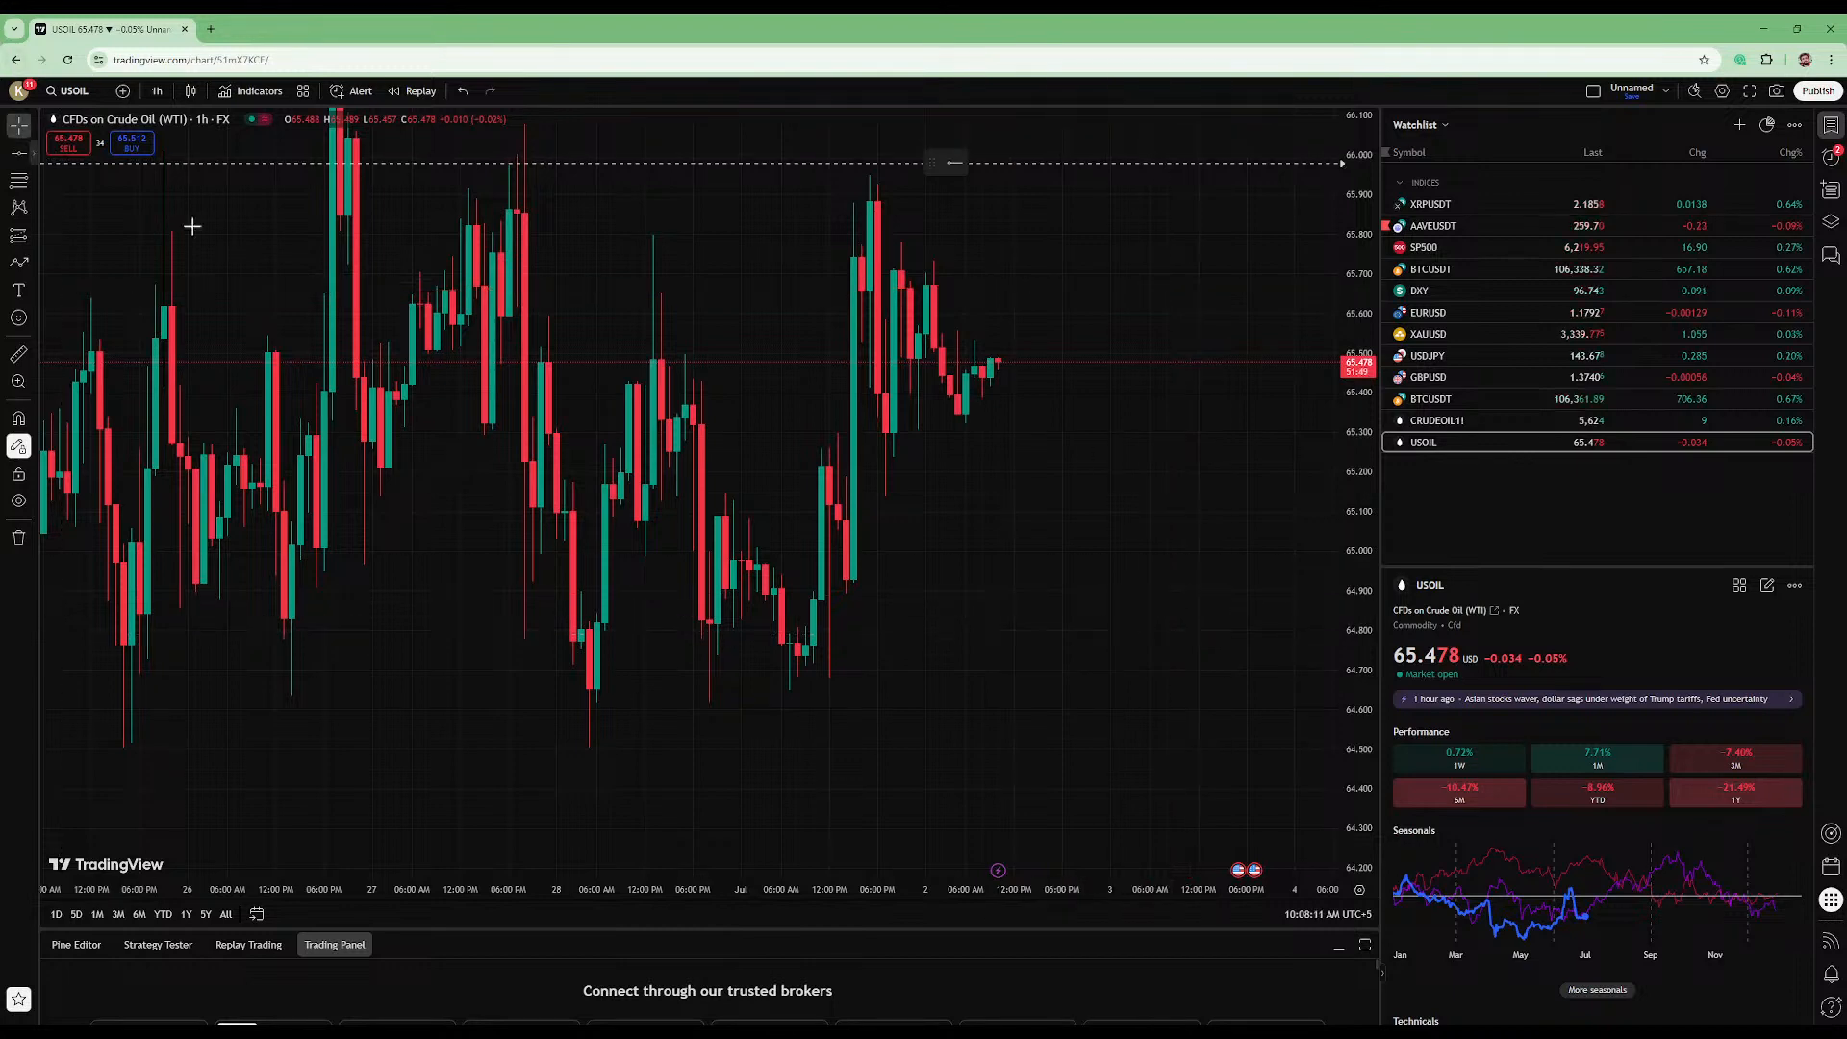
left_click_drag(260, 254, 829, 471)
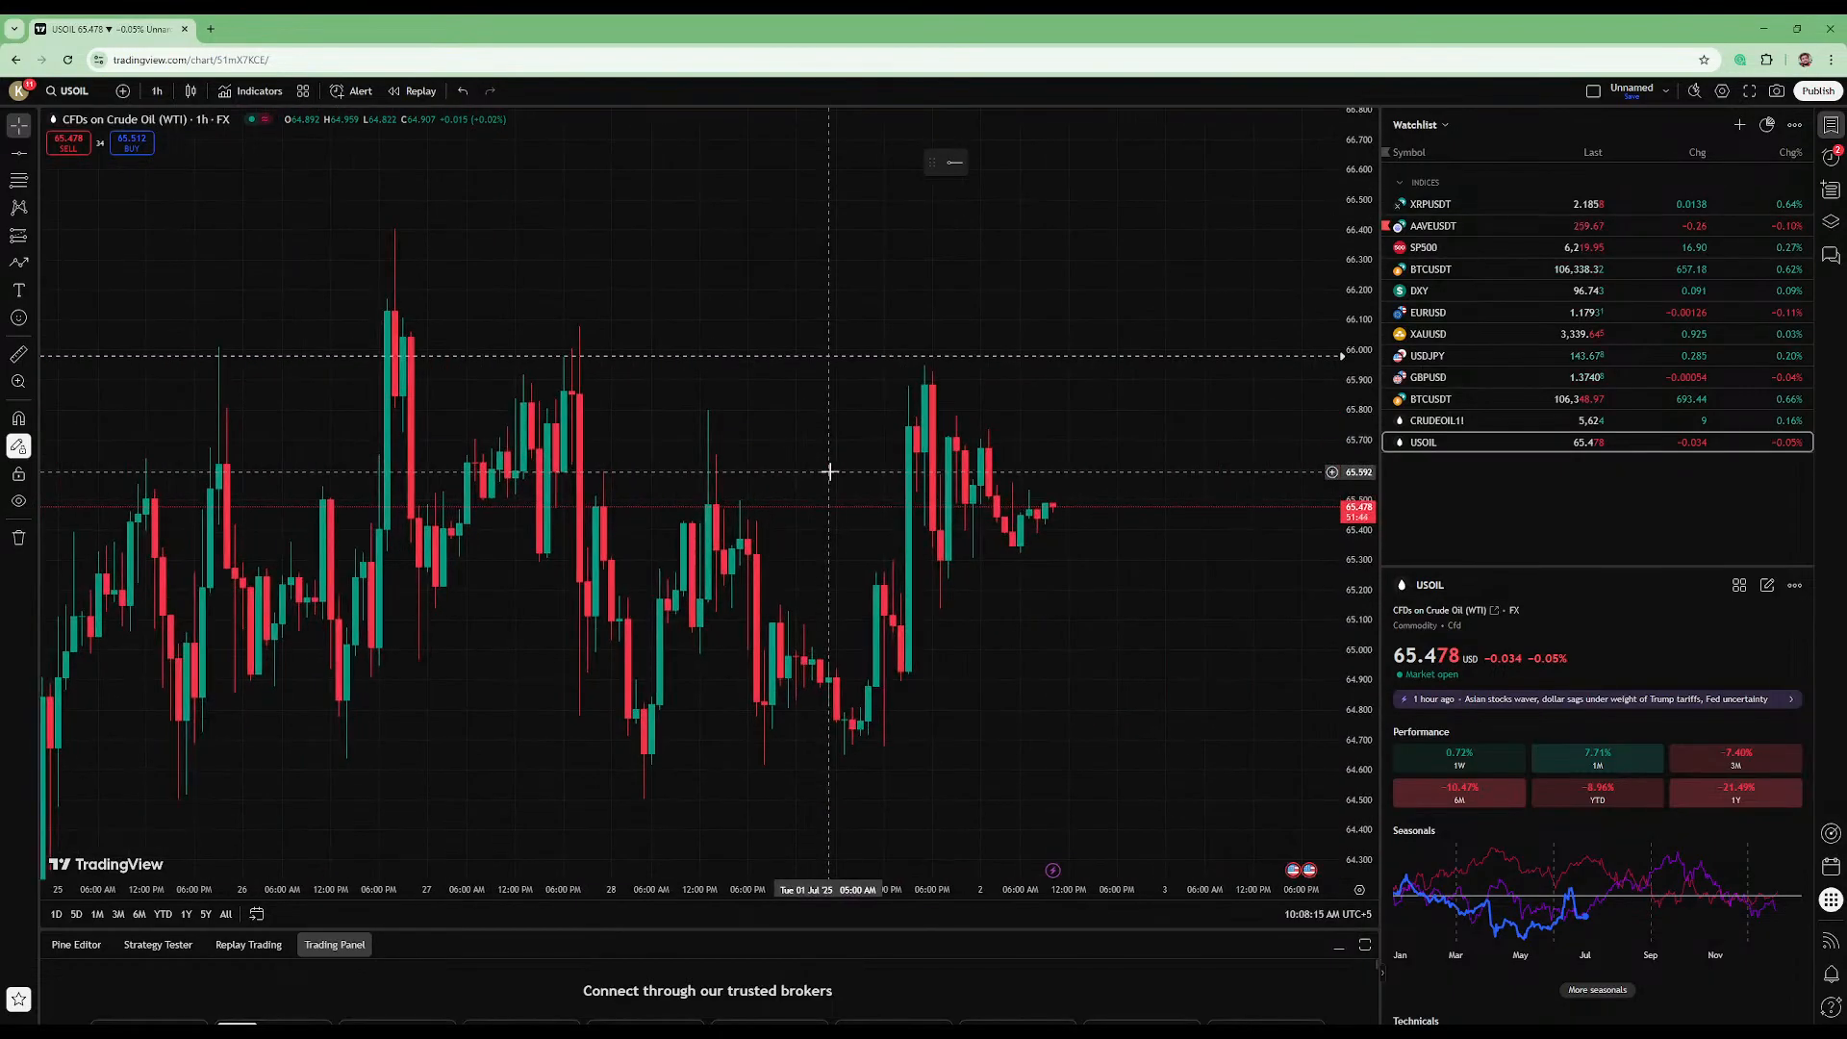